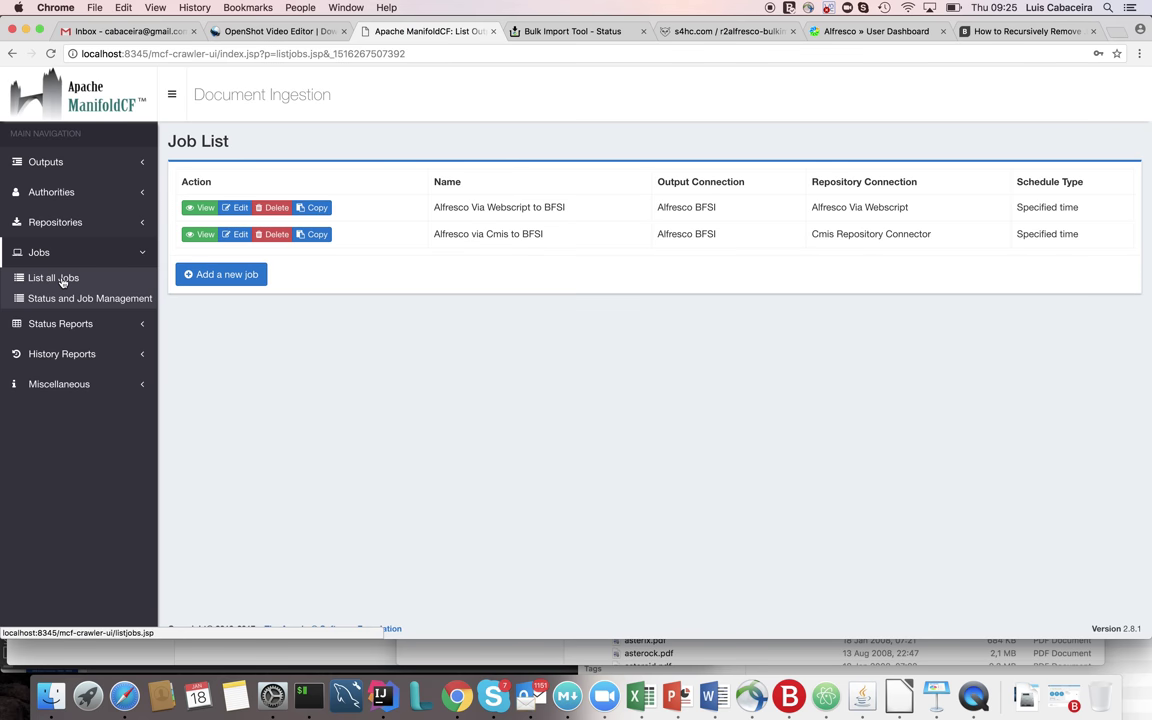
- Add a new job to the job list and name it "FileSystem 2 BFSI"
click(76, 302)
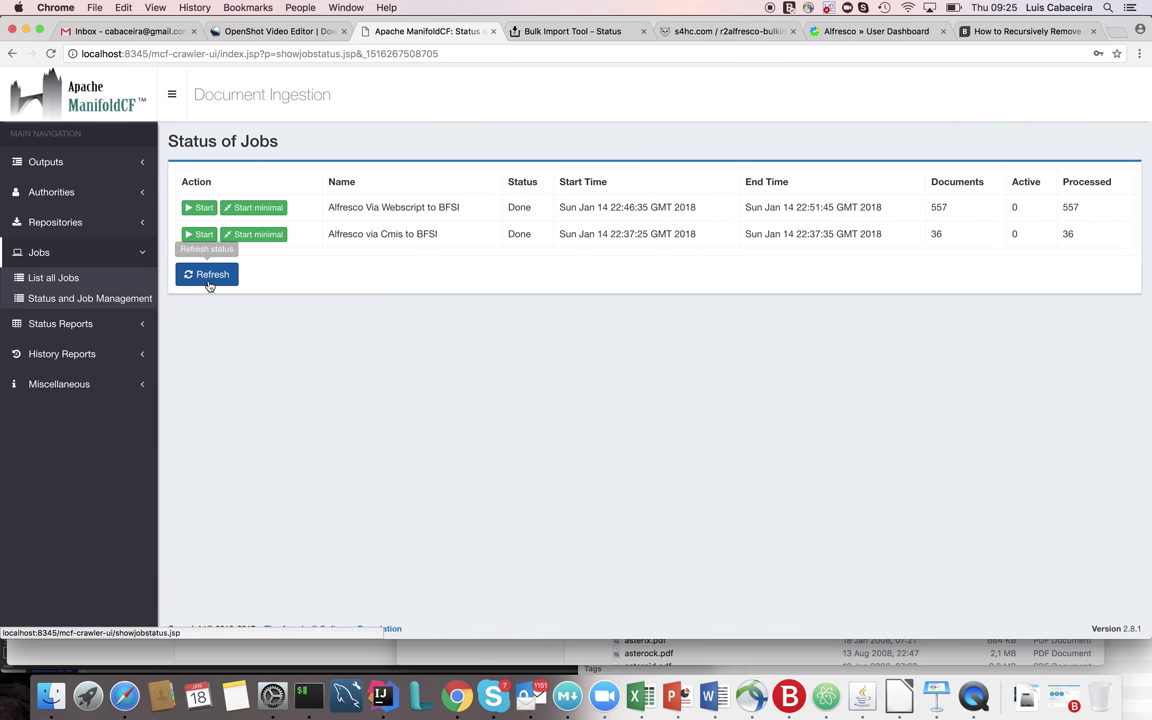
click(57, 280)
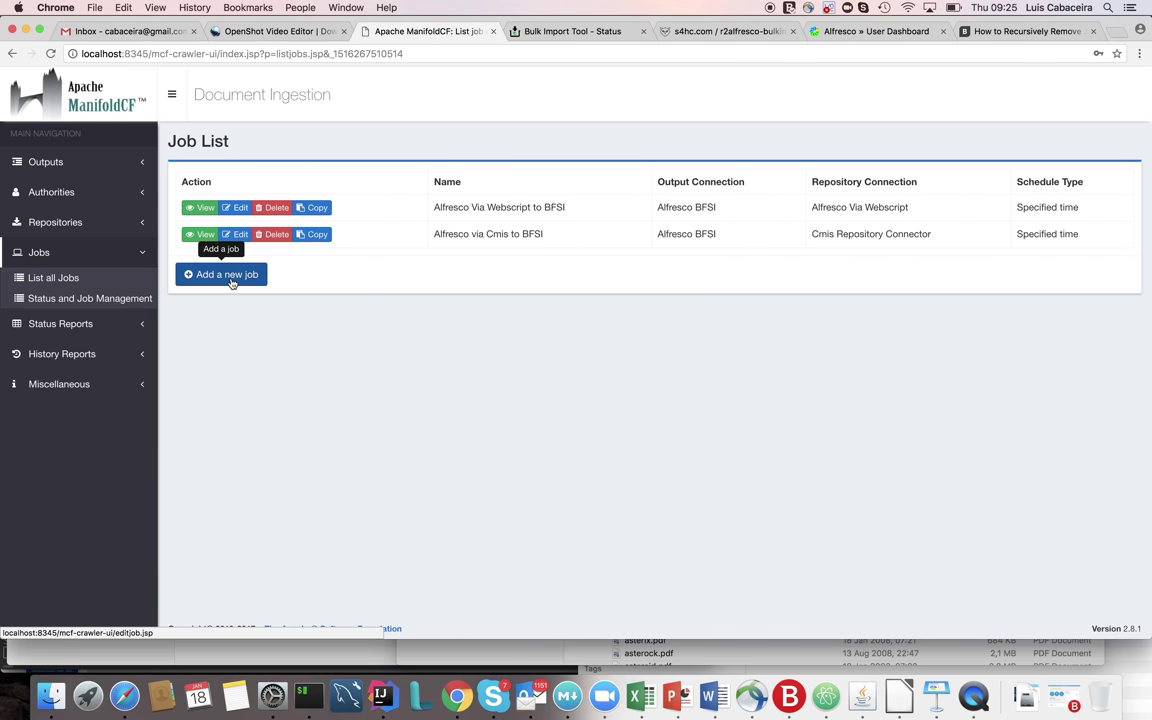
click(226, 276)
click(275, 240)
text(Fi)
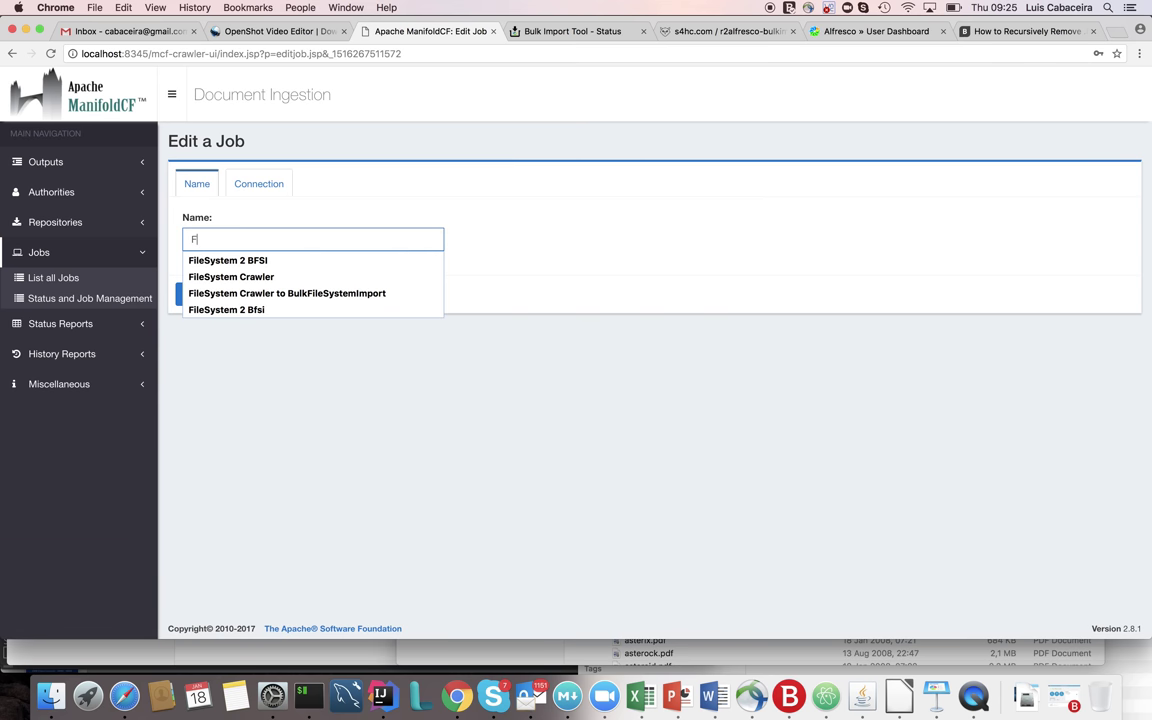
key(Down)
key(Return)
- Set the job's repository connection to FileSystem Crawler and add Alfresco BFSI as its output connection
click(262, 188)
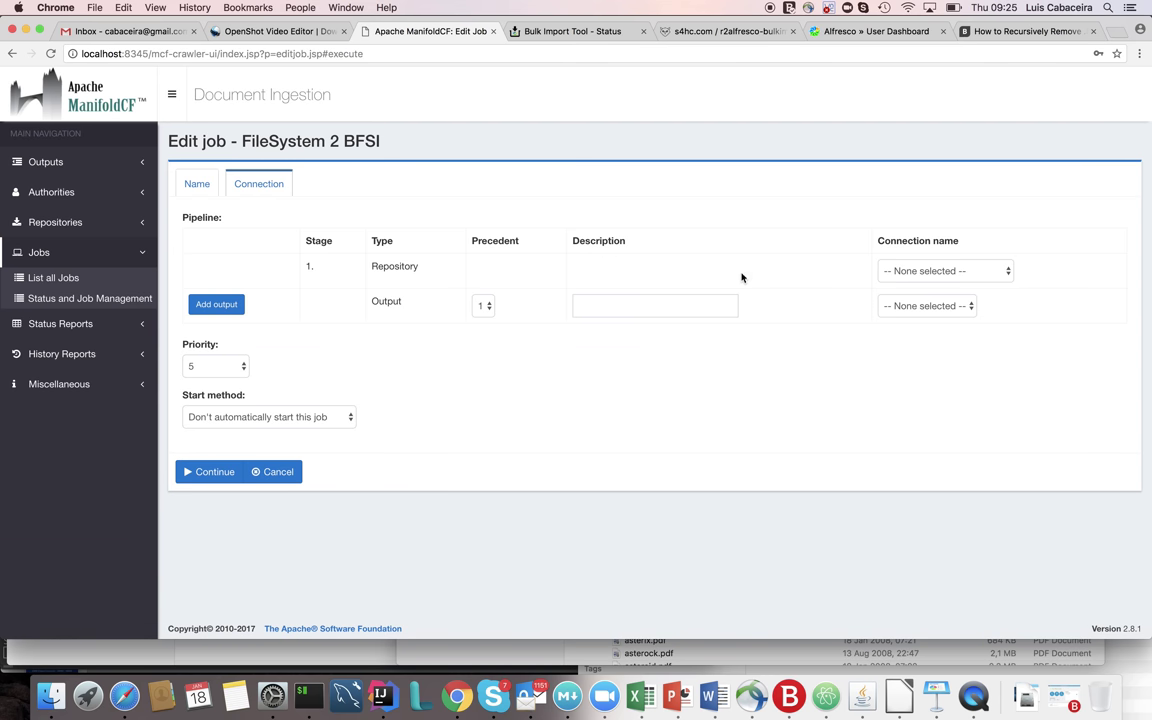
click(921, 265)
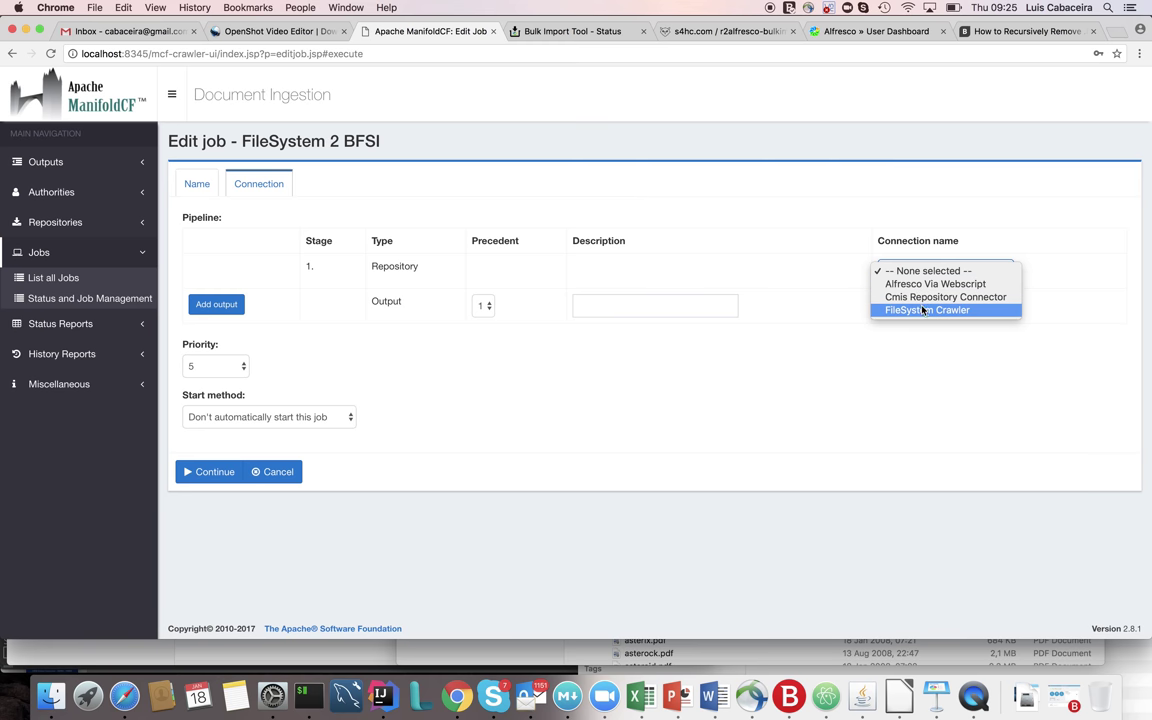
click(940, 310)
click(945, 305)
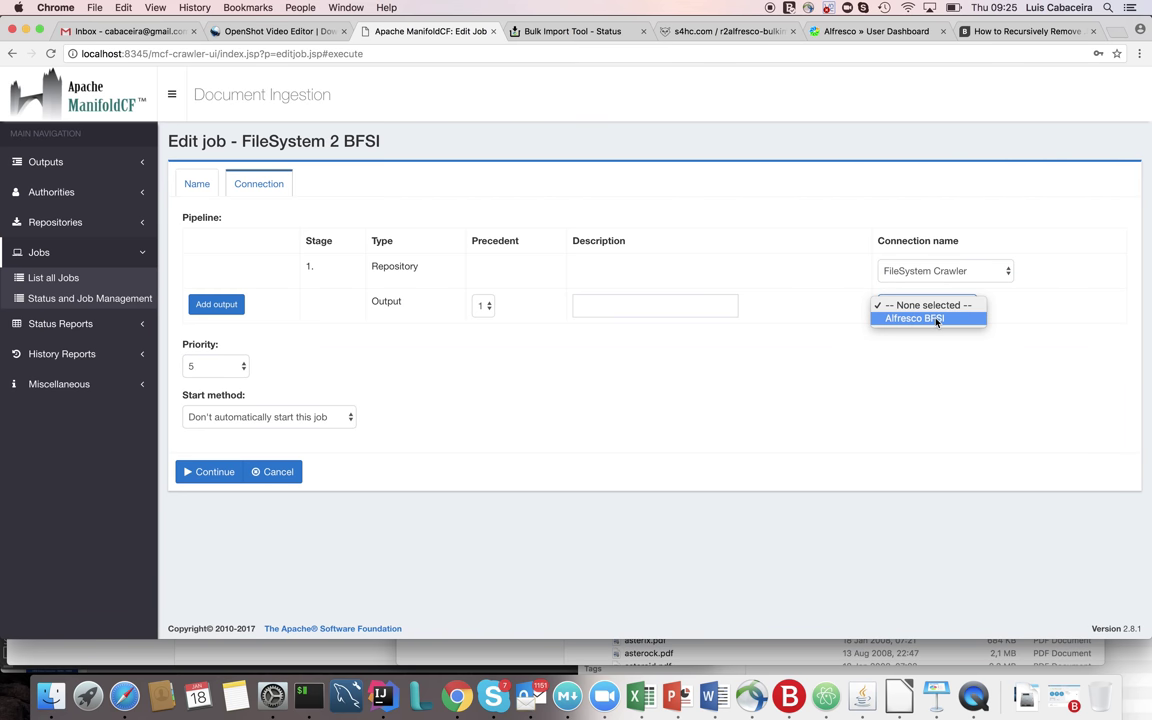
click(868, 320)
click(216, 304)
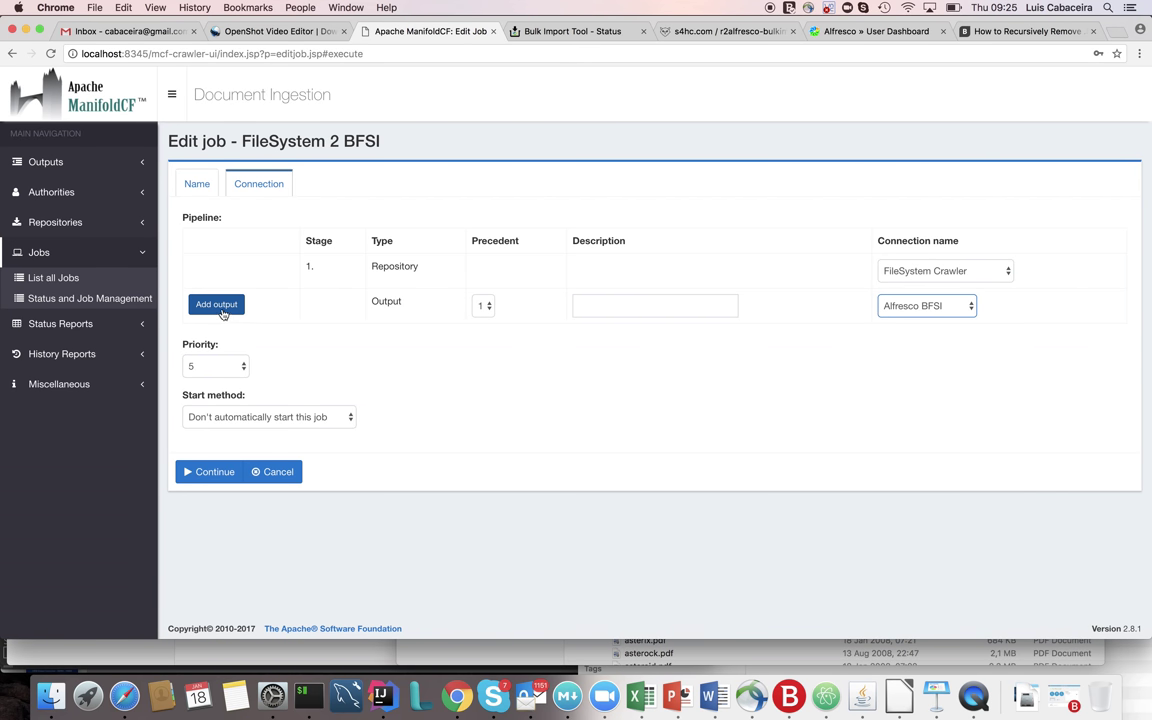
- Try to specify the DevCon/demoData/games-manuals folder as the job's repository root path, and save the job
click(450, 190)
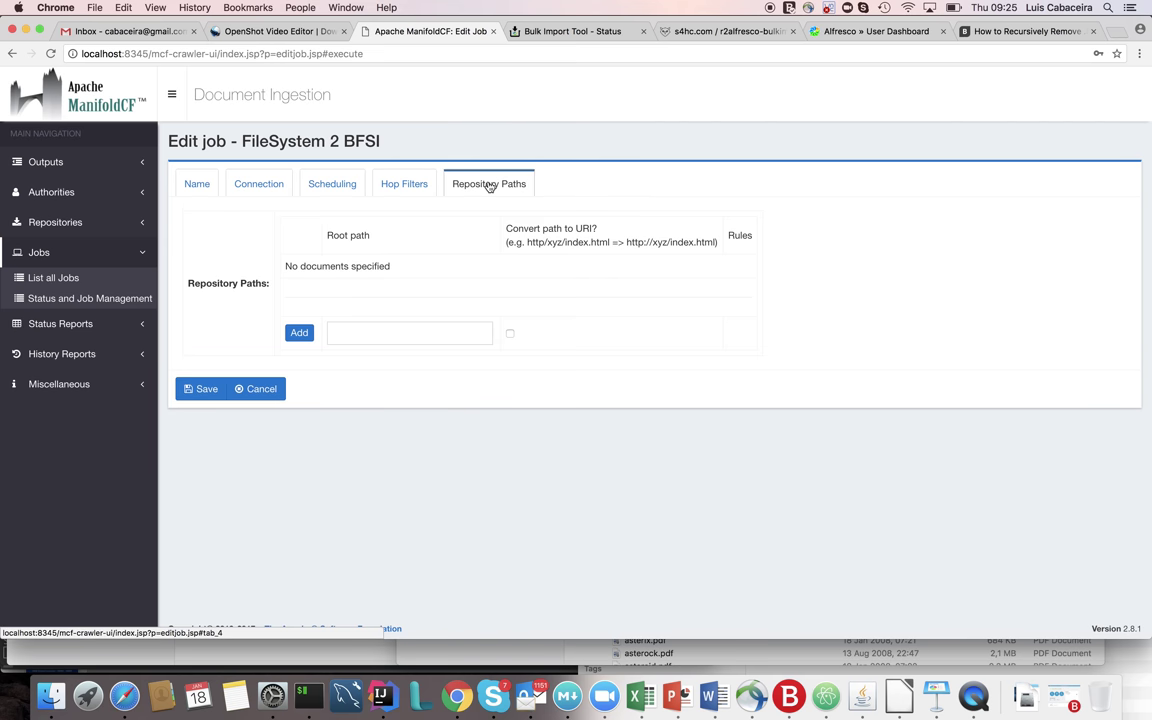
click(409, 333)
text(/Users/lcabaceira/projects/manifold/DevCon/demoData/games-manuals)
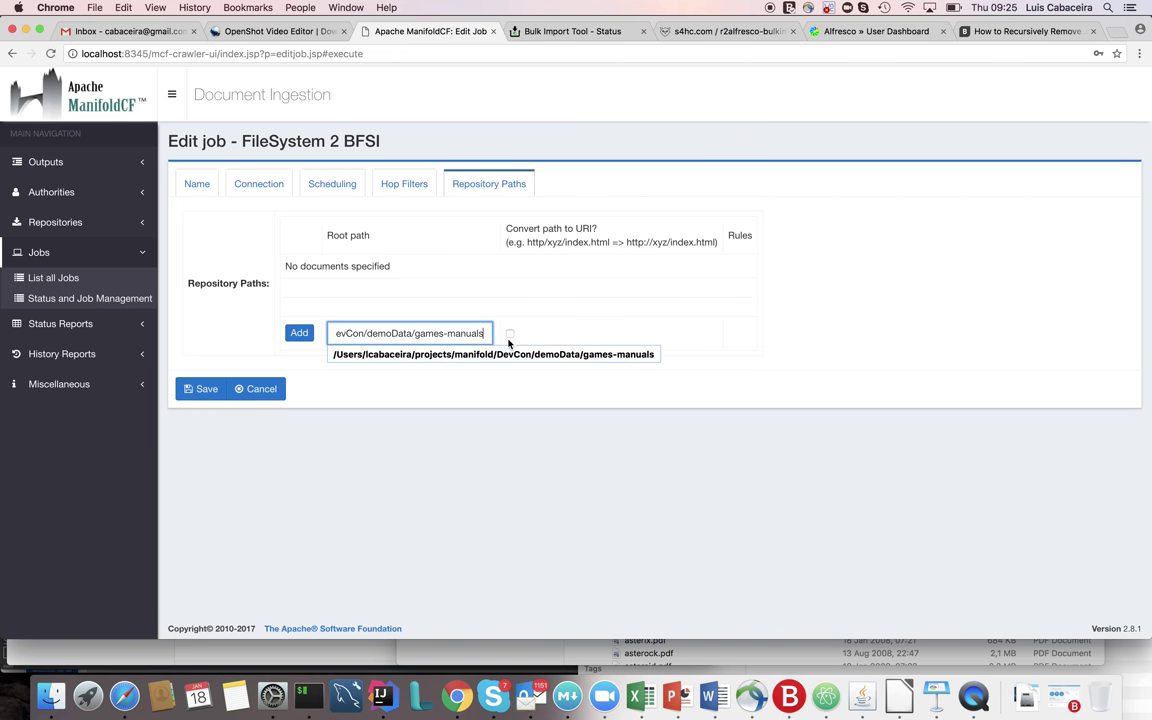
click(553, 332)
click(199, 389)
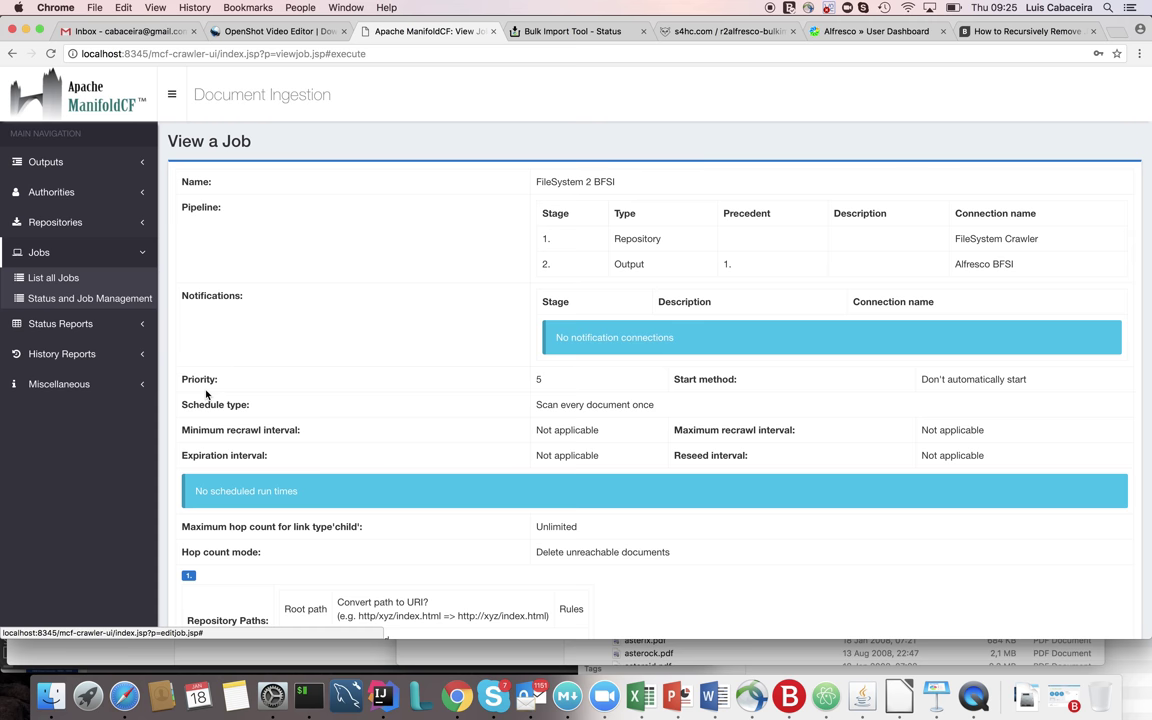
scroll(206, 395, down, 3)
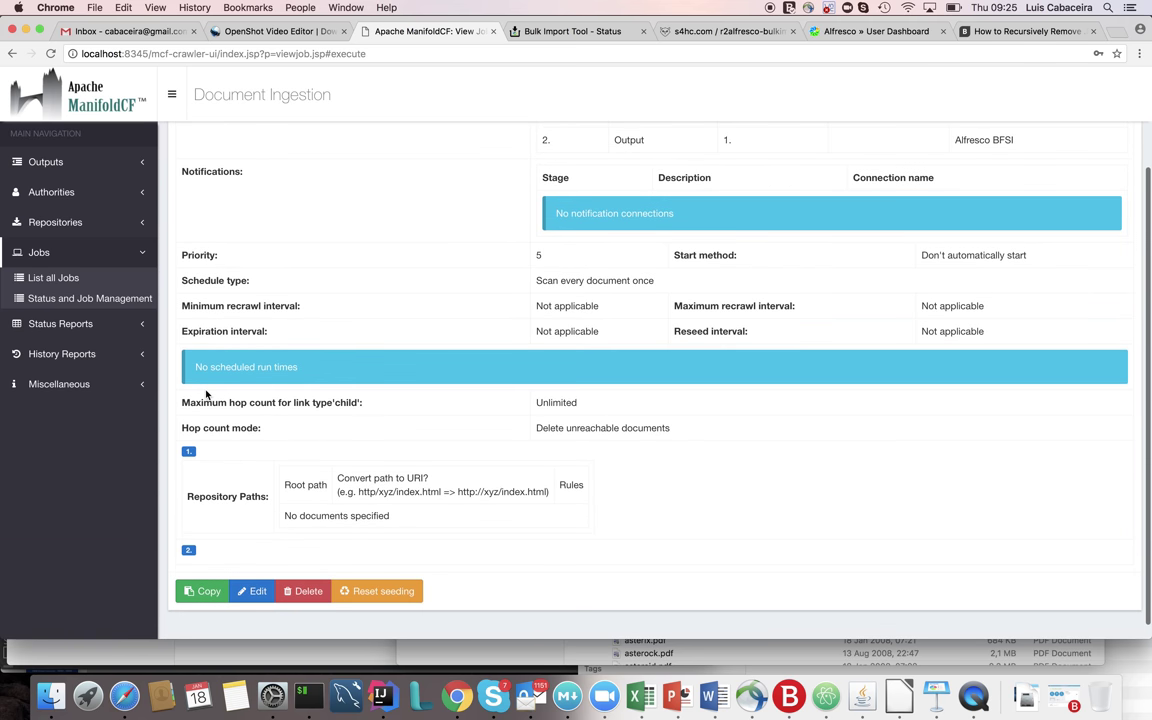
scroll(206, 395, up, 3)
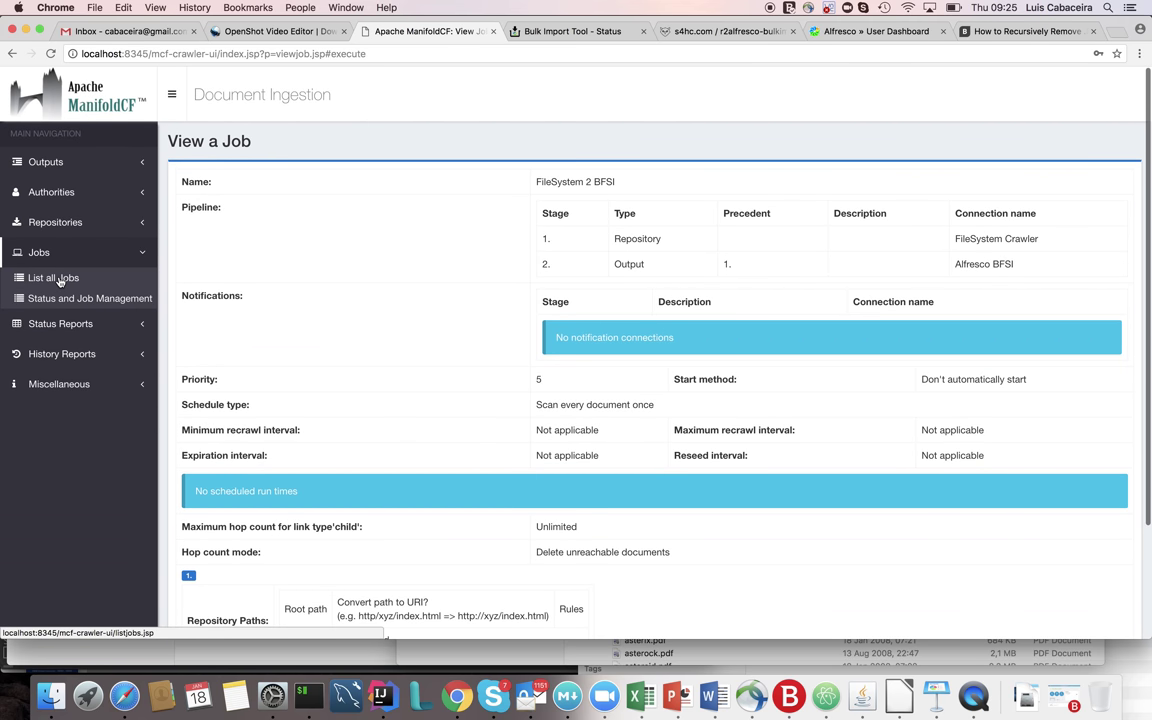
- Edit the FileSystem 2 BFSI job to add the full DevCon/demoData/games-manuals root path, save it and review the path's rules
click(55, 277)
click(237, 261)
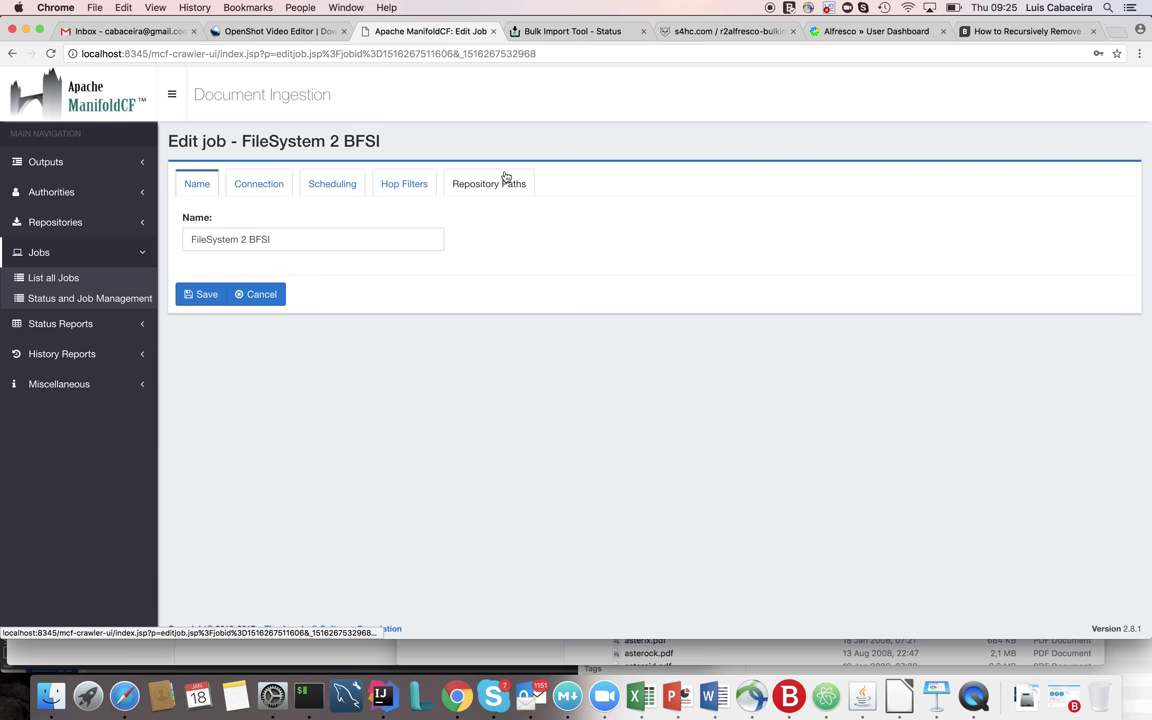
click(520, 184)
click(378, 336)
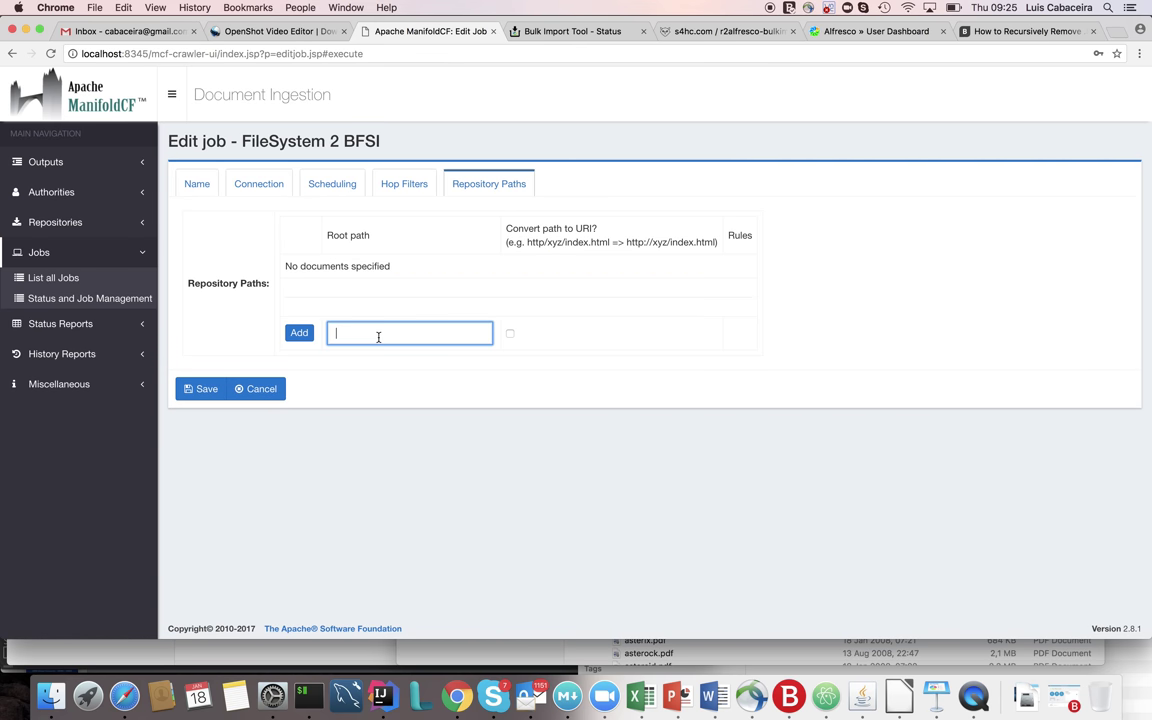
text(/Users/lcabaceira/projects/manifold/DevCon/demoData/games-manuals)
click(299, 332)
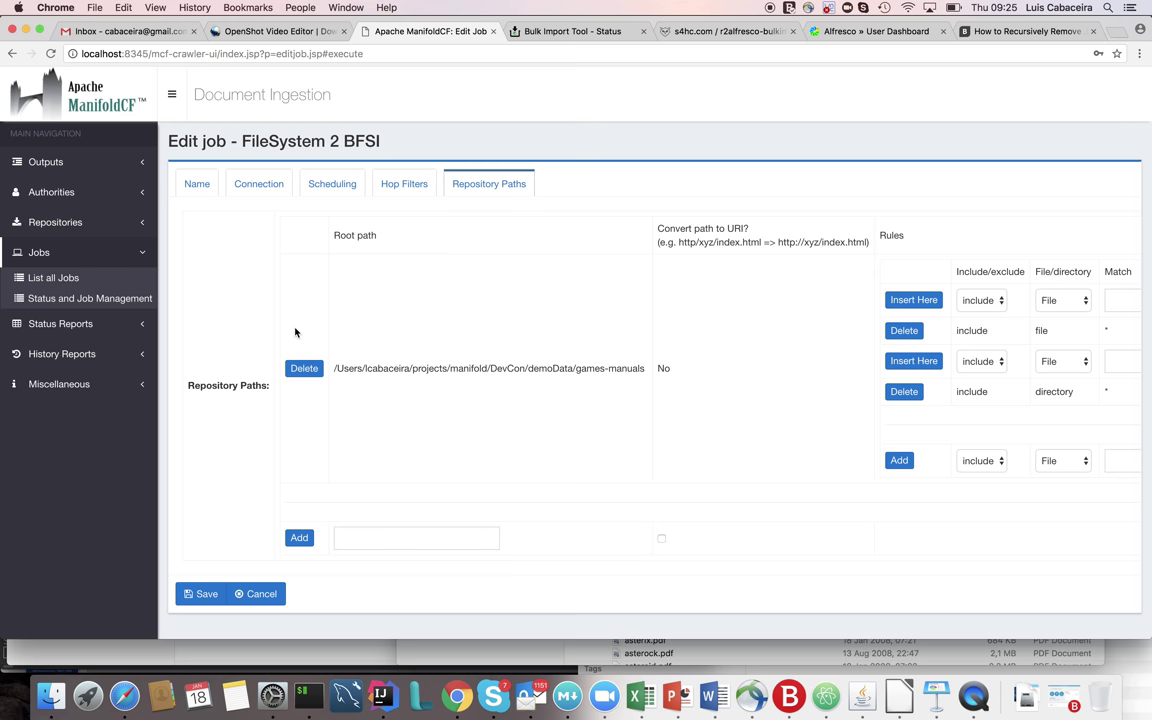
scroll(295, 332, down, 2)
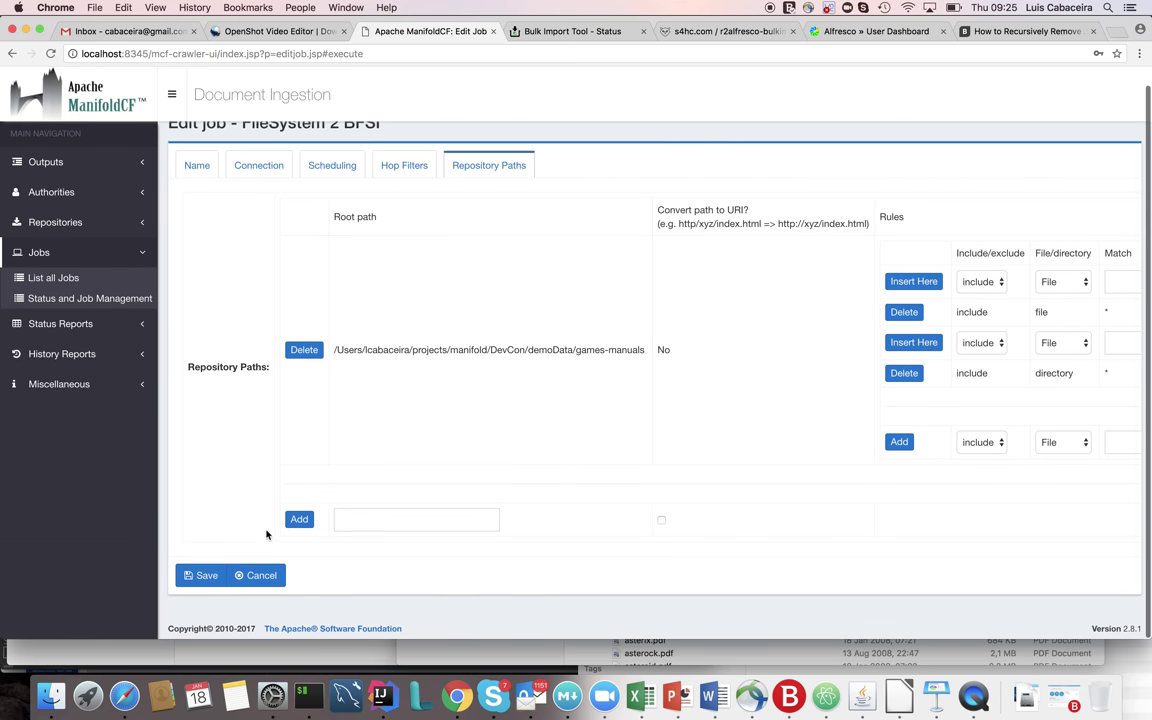
click(201, 575)
scroll(533, 540, down, 5)
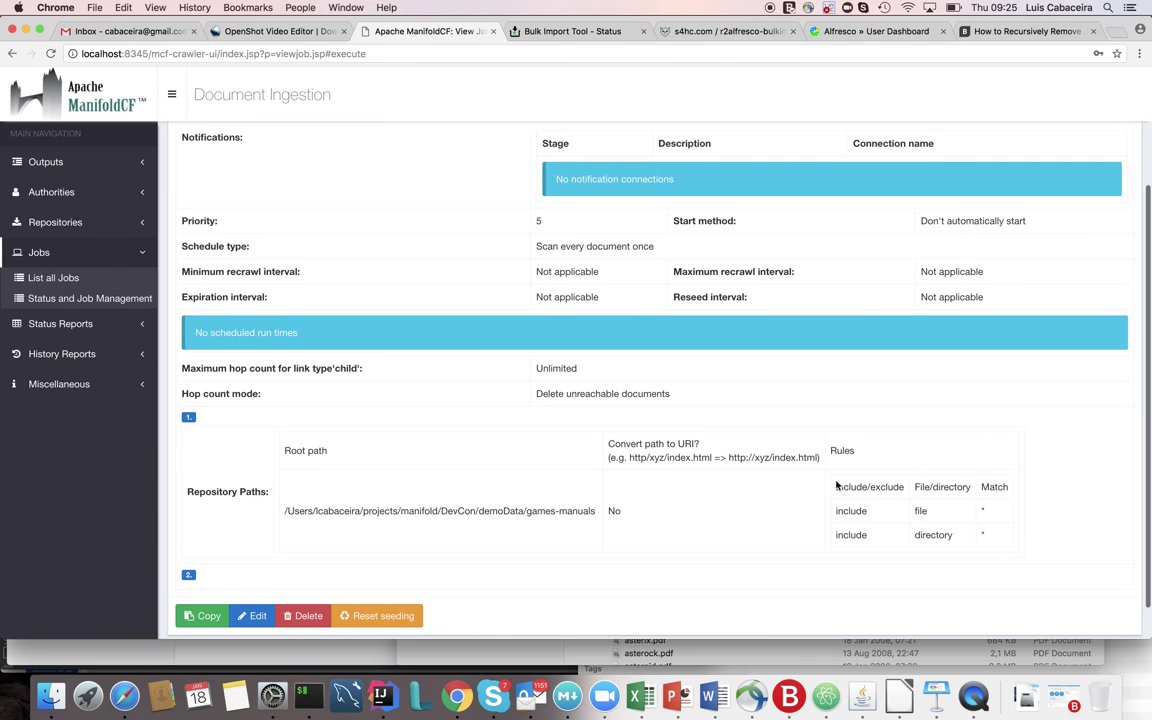
drag(838, 486, 989, 544)
click(855, 560)
- Start the FileSystem 2 BFSI job and refresh the job status to check its document counts
click(76, 302)
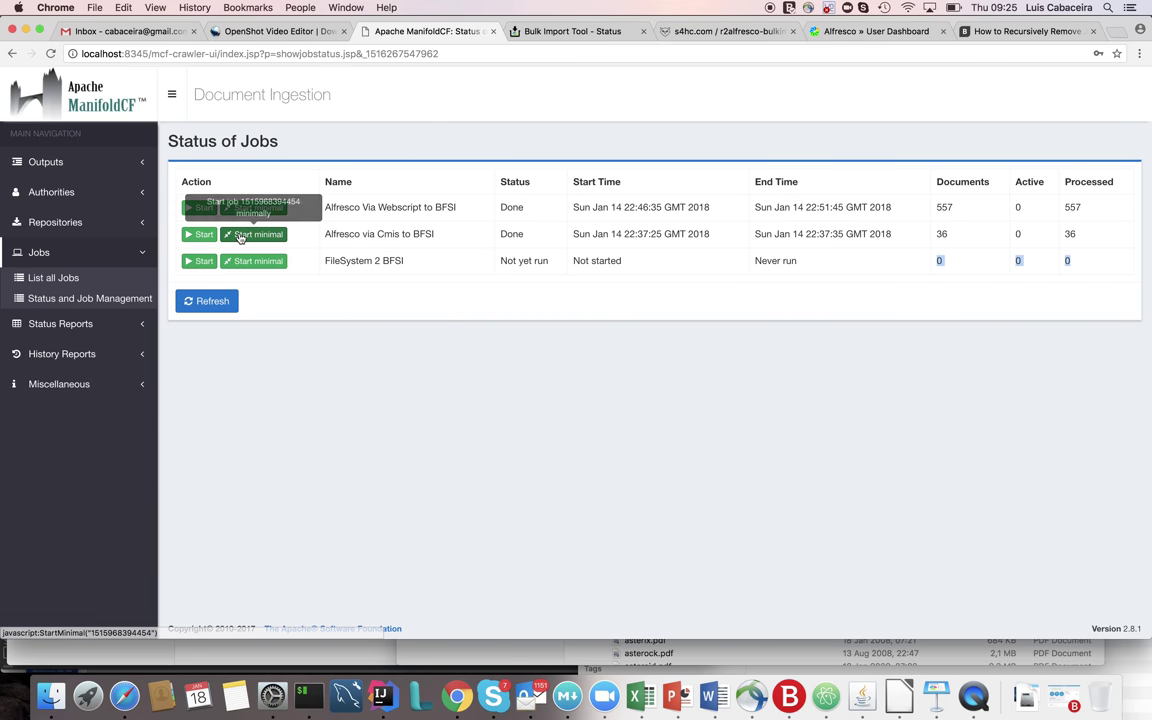
click(197, 262)
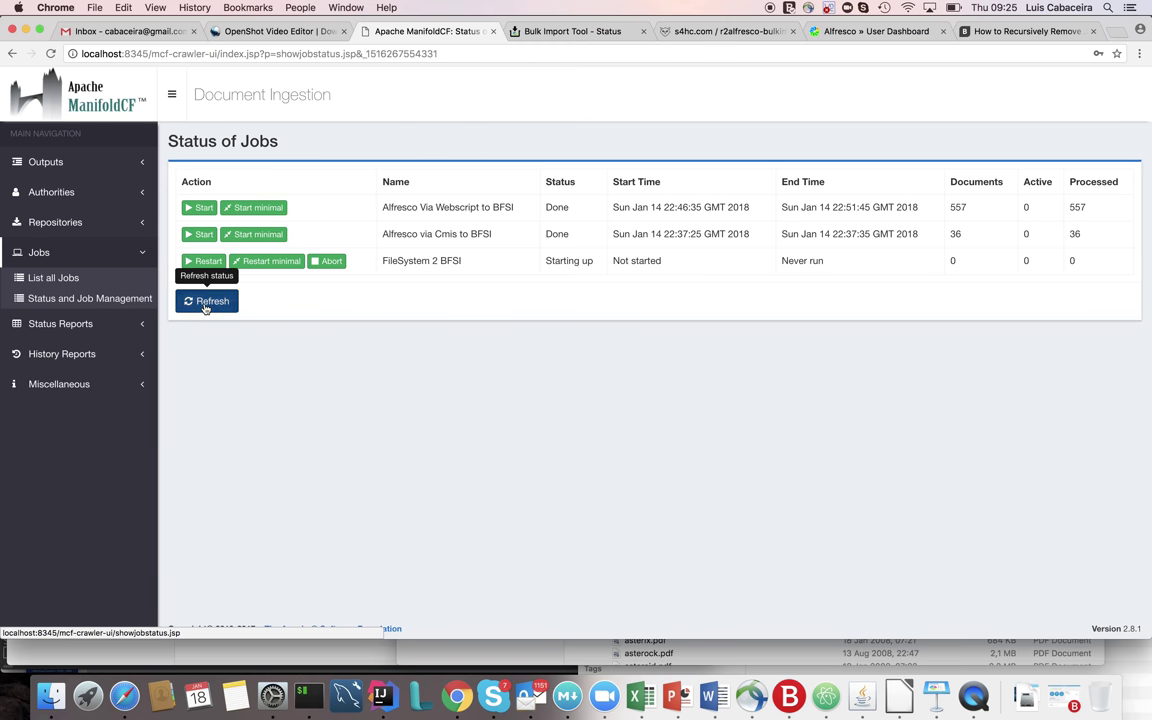
click(205, 302)
click(205, 302)
click(205, 302)
click(205, 302)
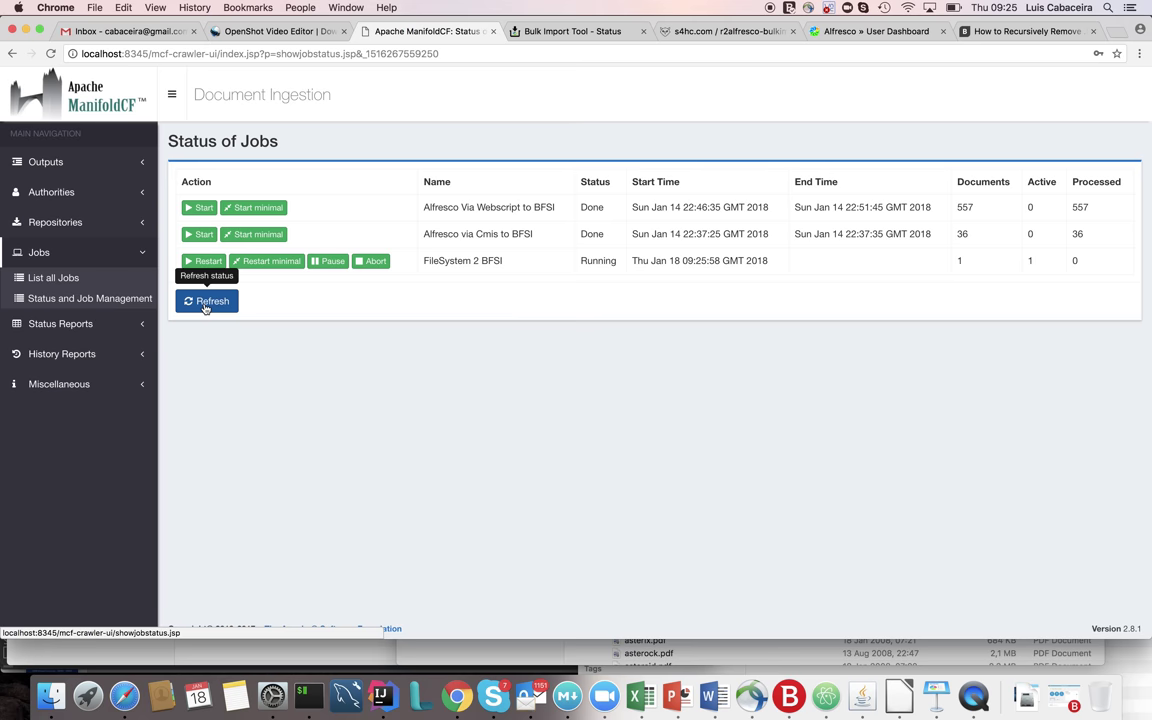
drag(958, 259, 1076, 260)
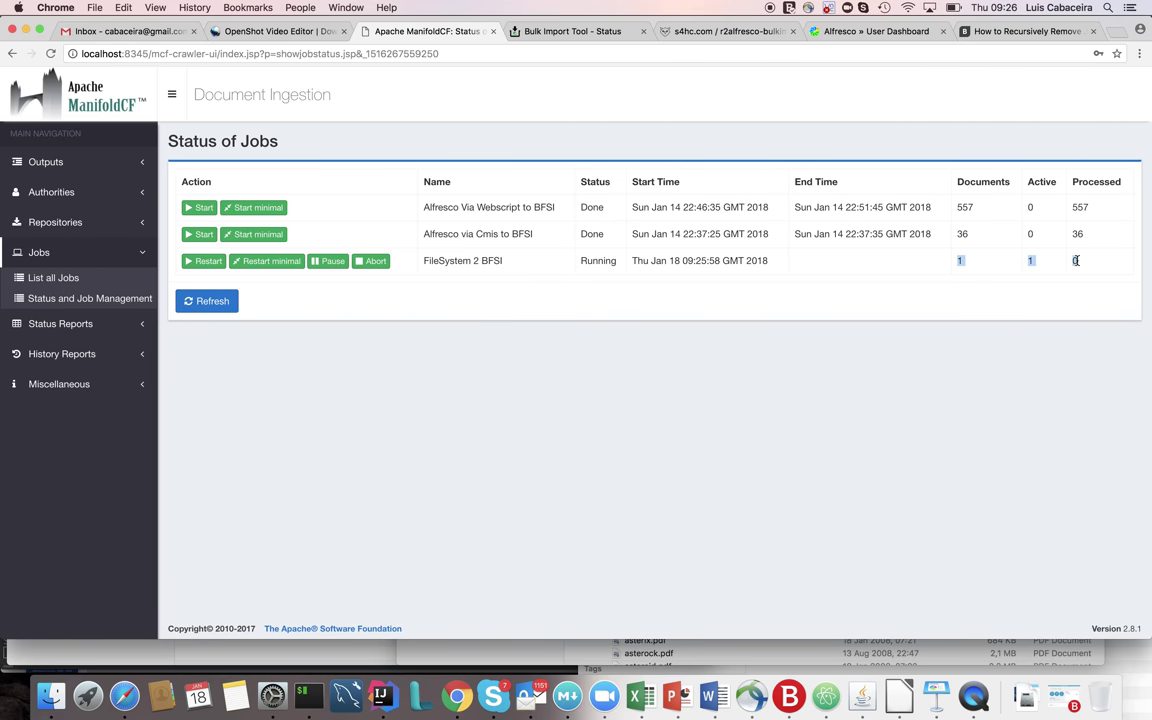
- Switch to Finder and expand the BSFIOutput folder tree down to games-manuals to examine the exported files
click(370, 648)
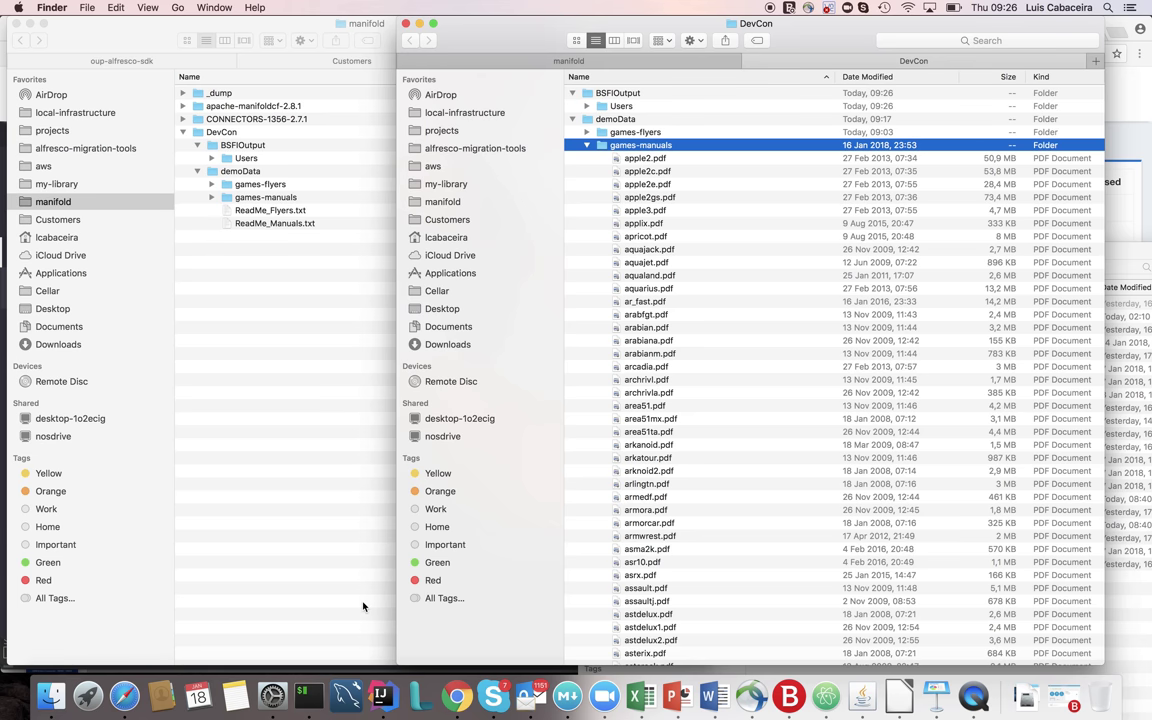
click(587, 106)
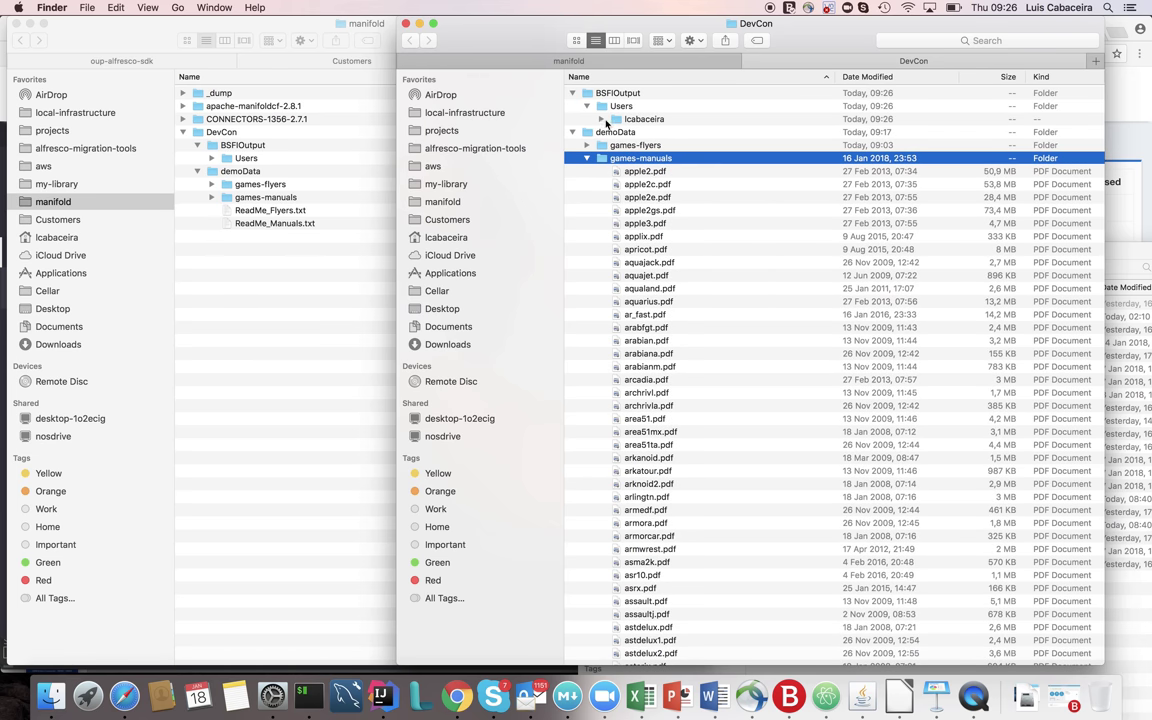
click(602, 119)
click(616, 132)
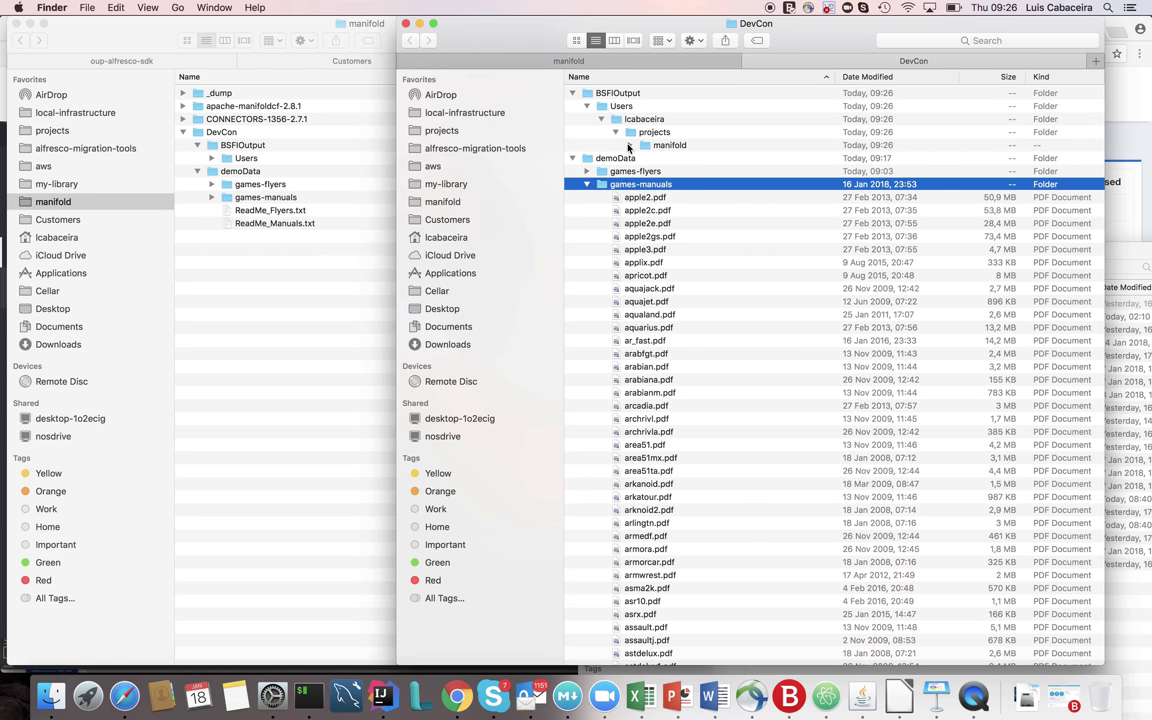
click(630, 145)
click(644, 158)
click(659, 172)
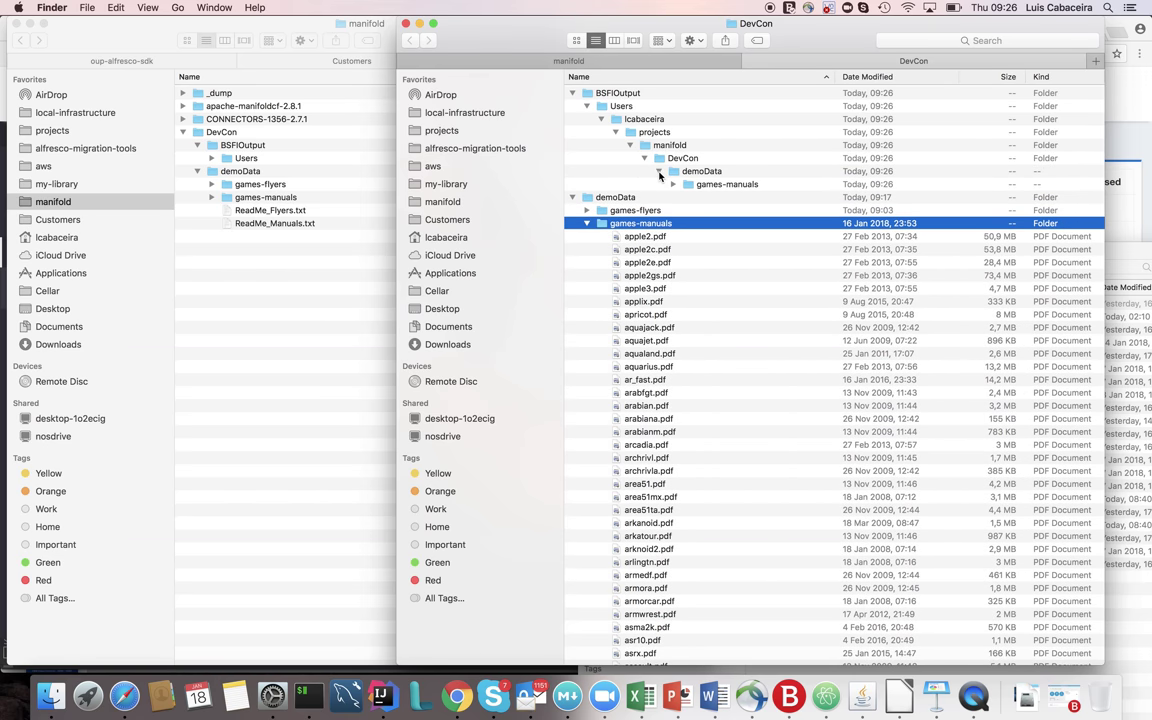
click(674, 185)
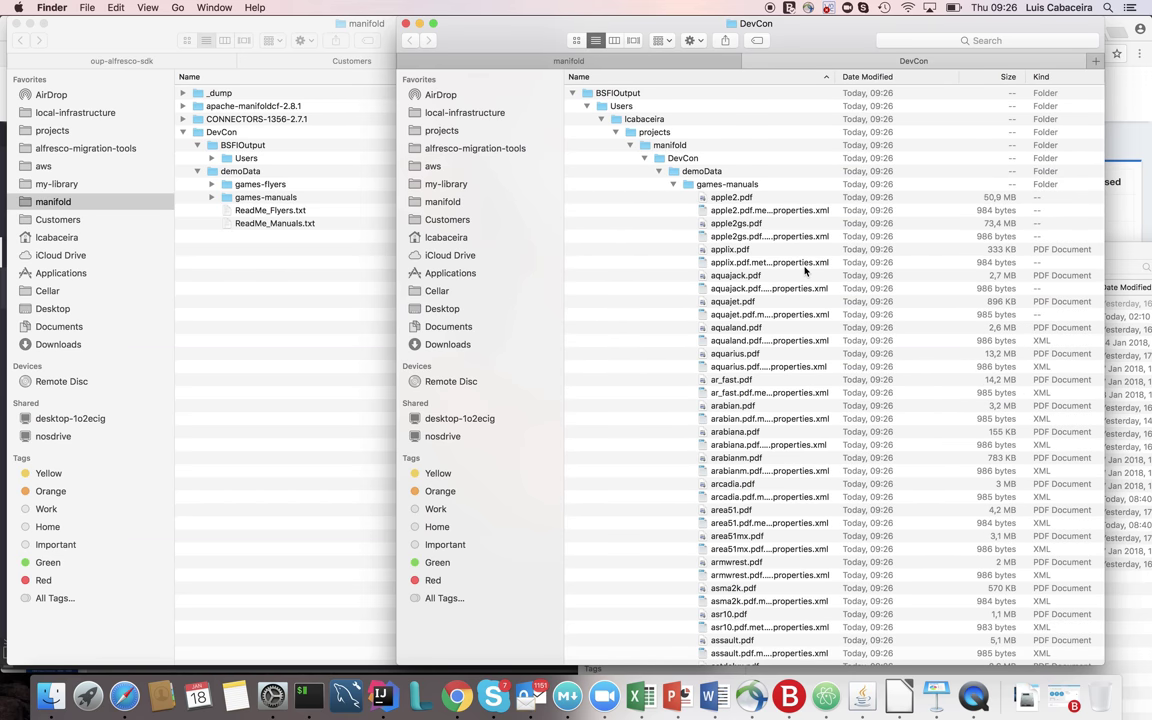
scroll(812, 295, down, 5)
scroll(815, 292, up, 5)
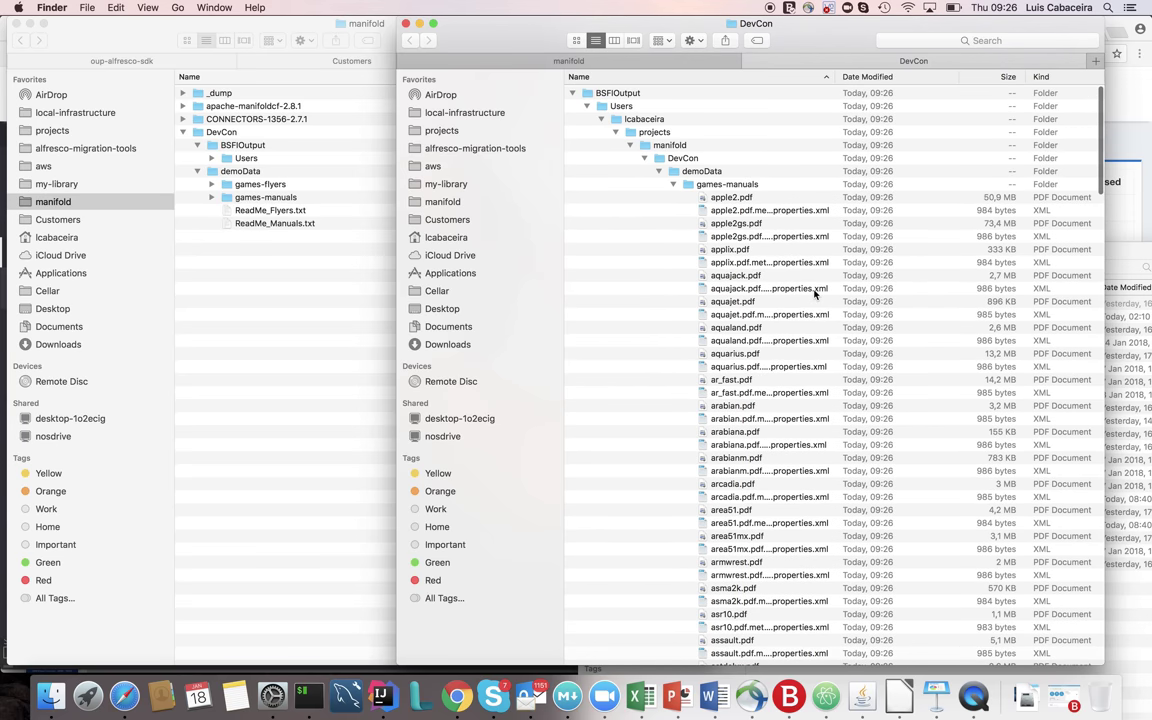
- Open the exported apple2gs.pdf in Preview, look through its first pages and close it
click(732, 224)
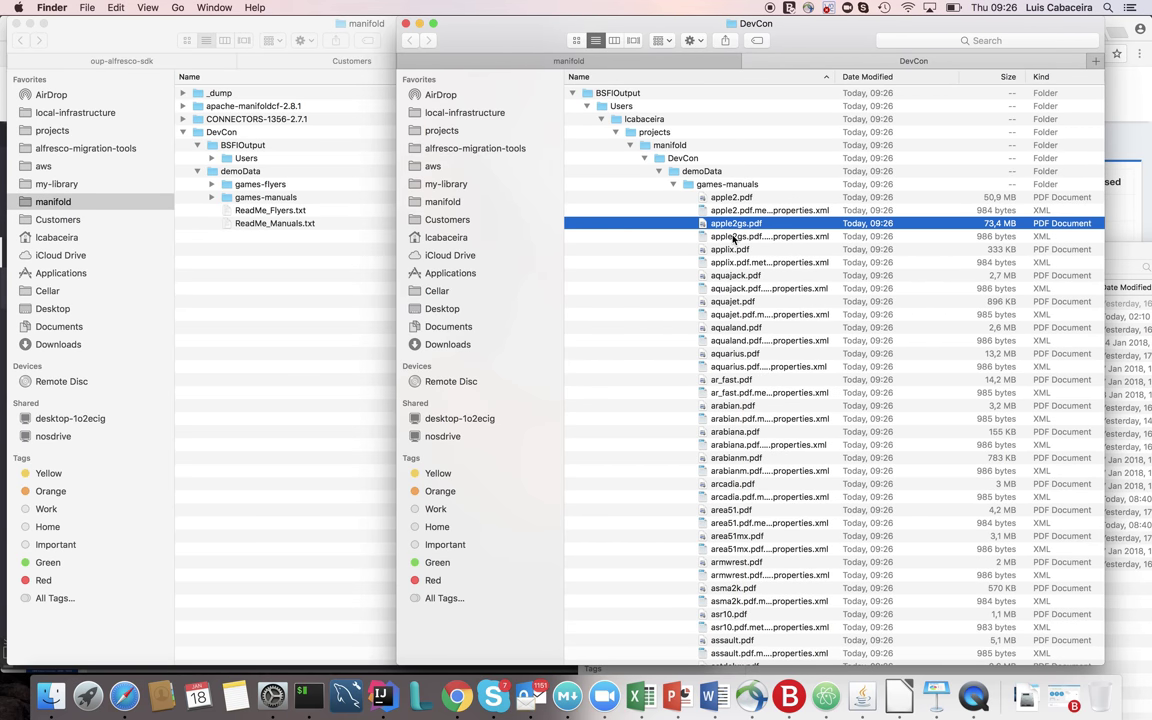
double_click(732, 224)
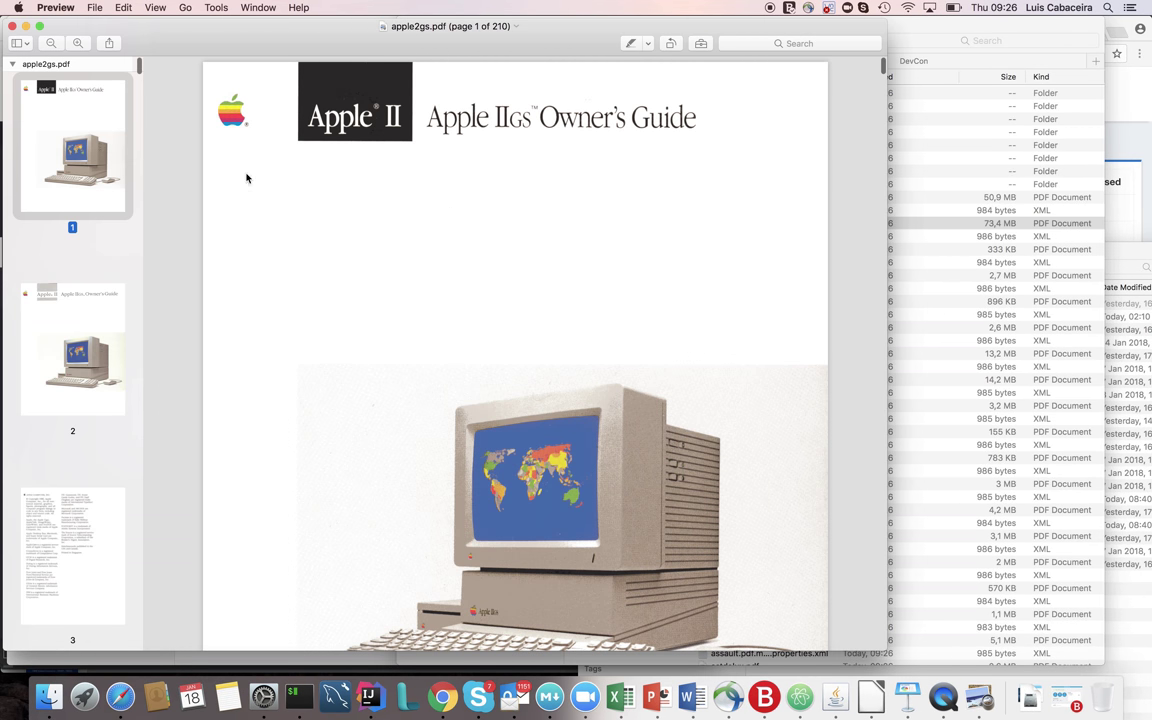
scroll(275, 221, down, 8)
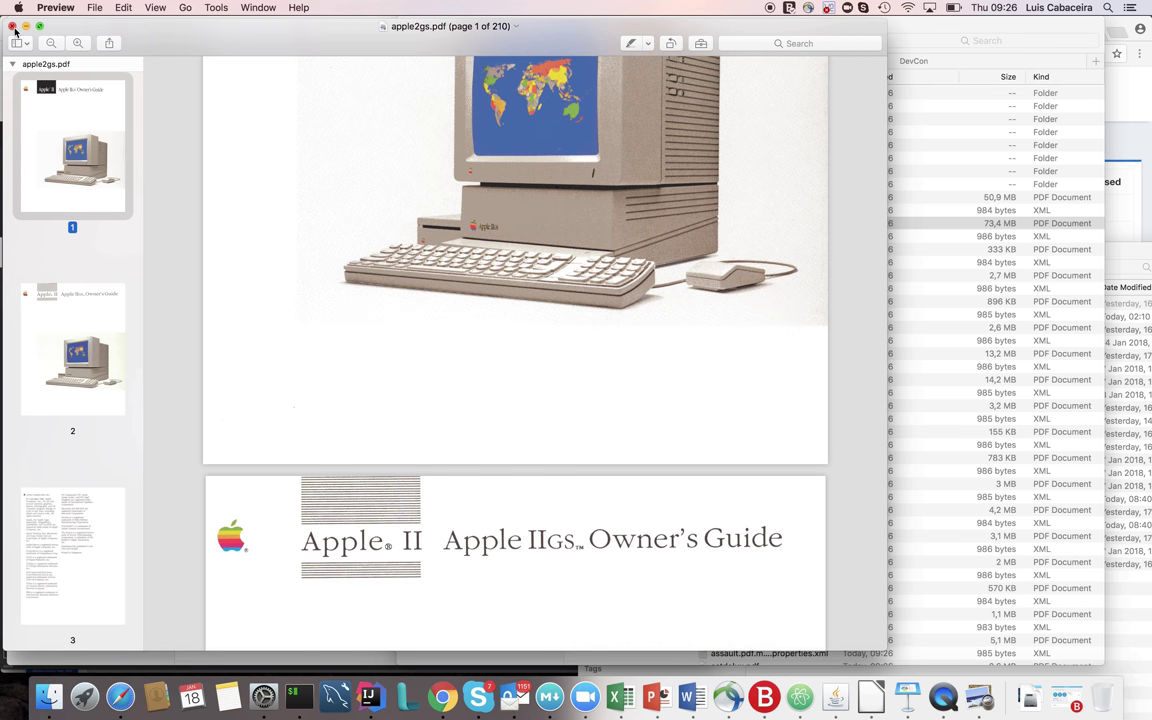
click(13, 26)
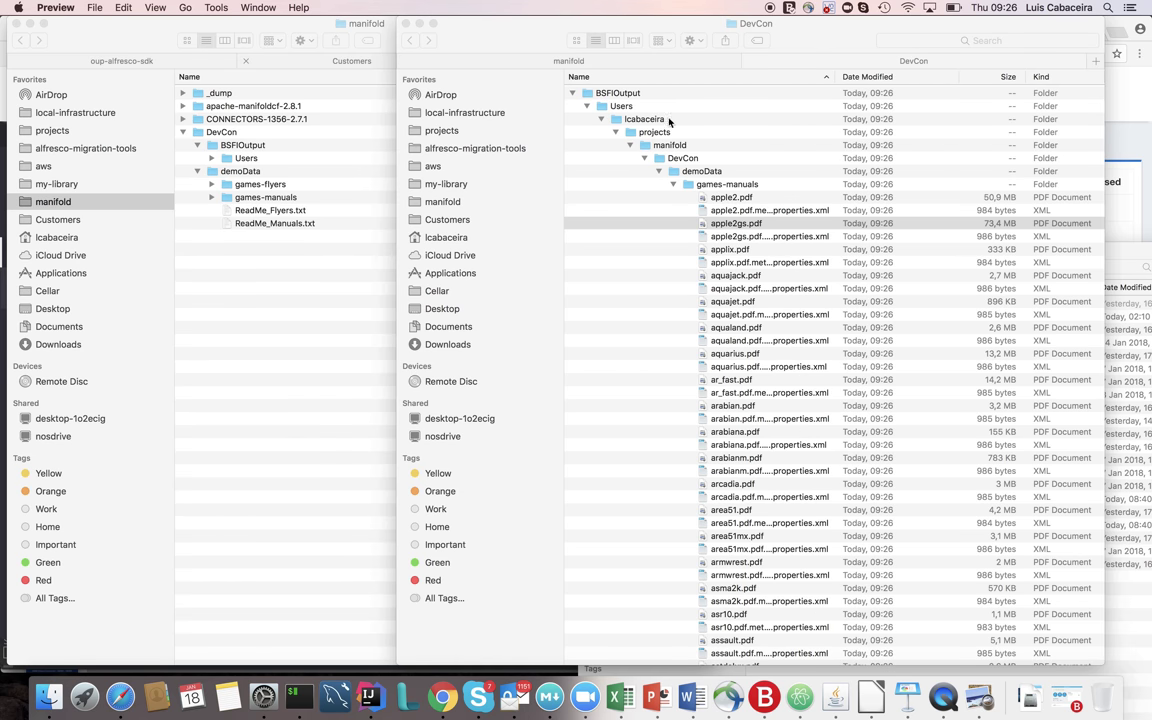
- Open apple2gs.pdf.metadata.properties.xml in the Atom editor and examine its cm:publisher entry
double_click(760, 238)
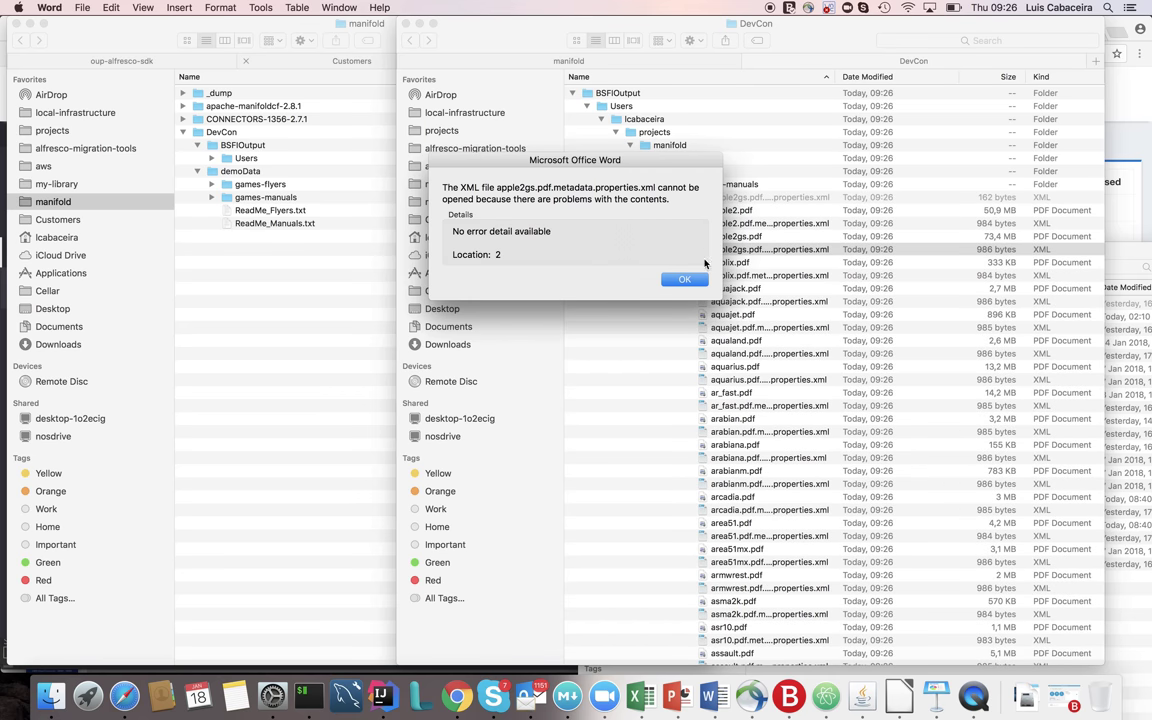
click(690, 279)
right_click(760, 238)
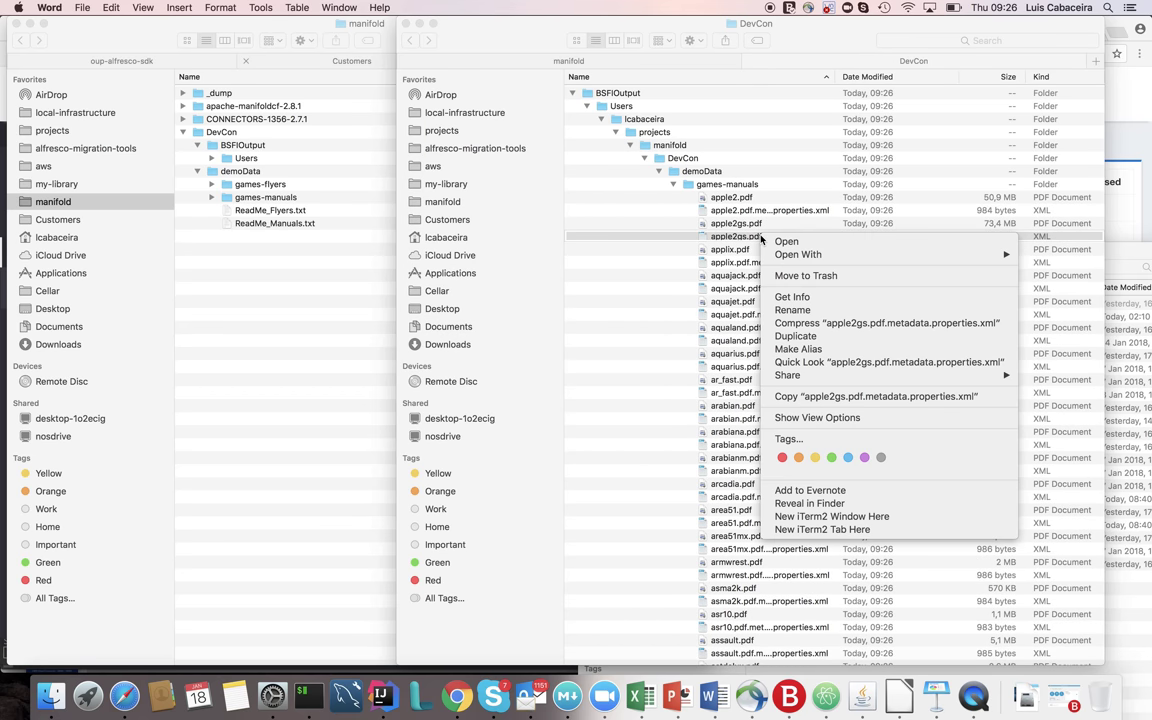
mouse_move(800, 254)
click(707, 279)
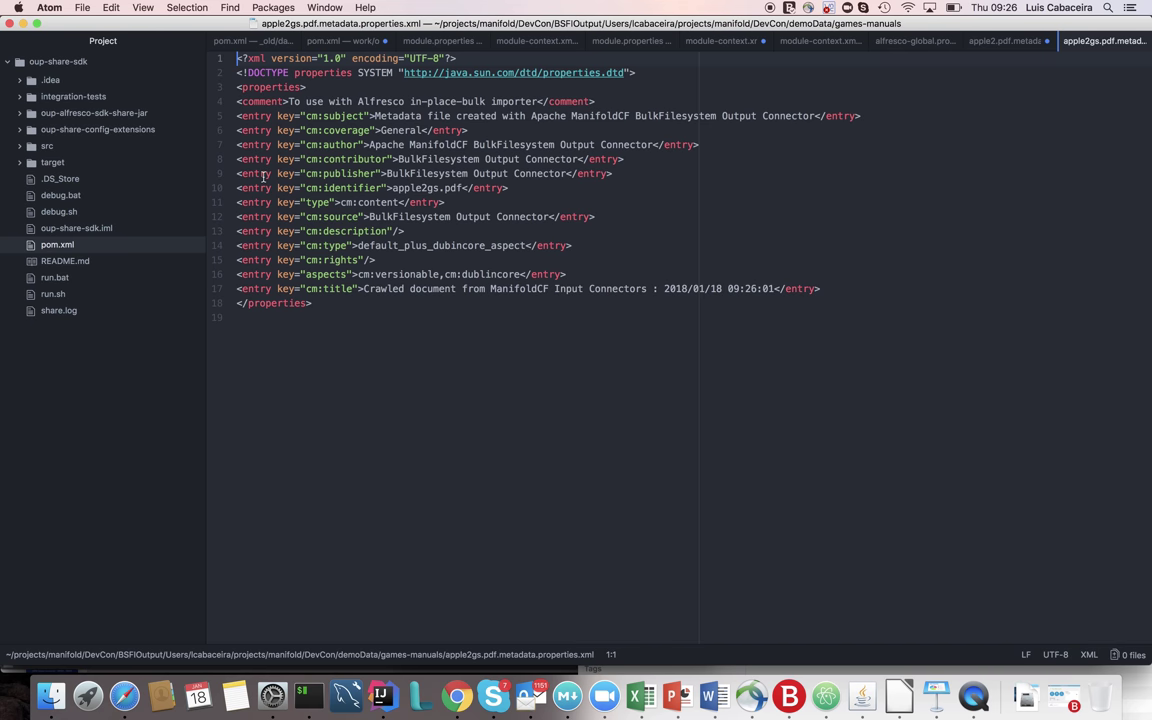
drag(237, 173, 618, 177)
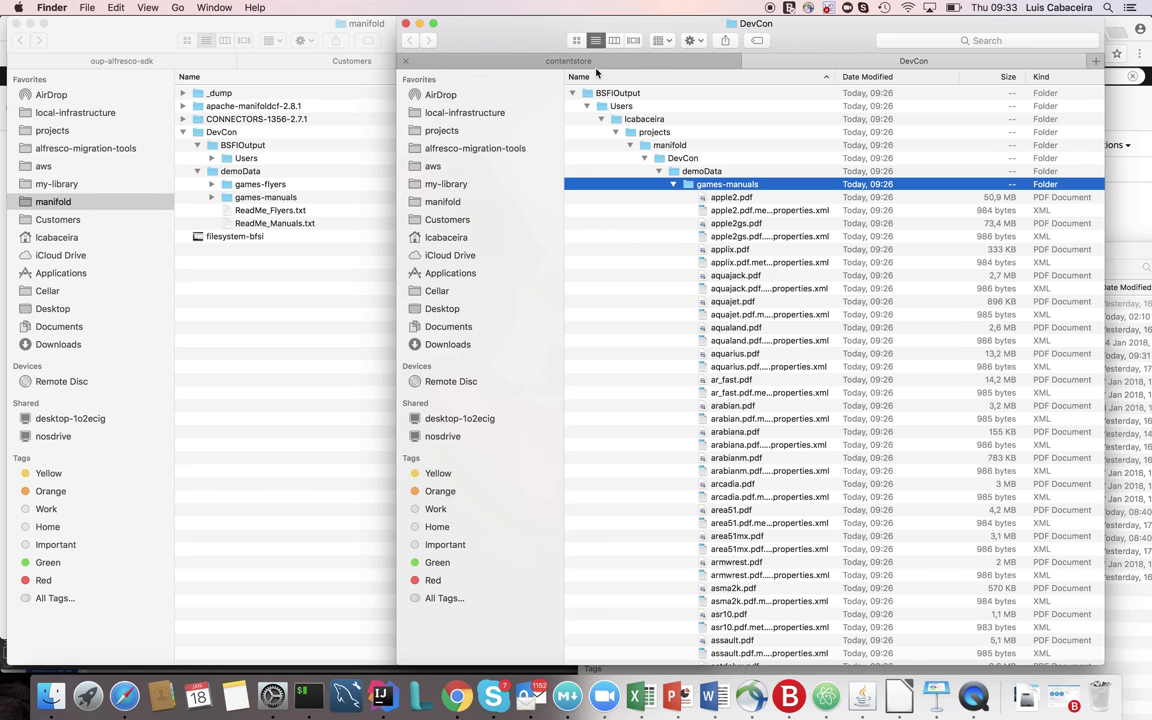
- Paste the games-manuals folder into the contentstore folder in Finder and switch to Chrome
click(592, 64)
key(super+v)
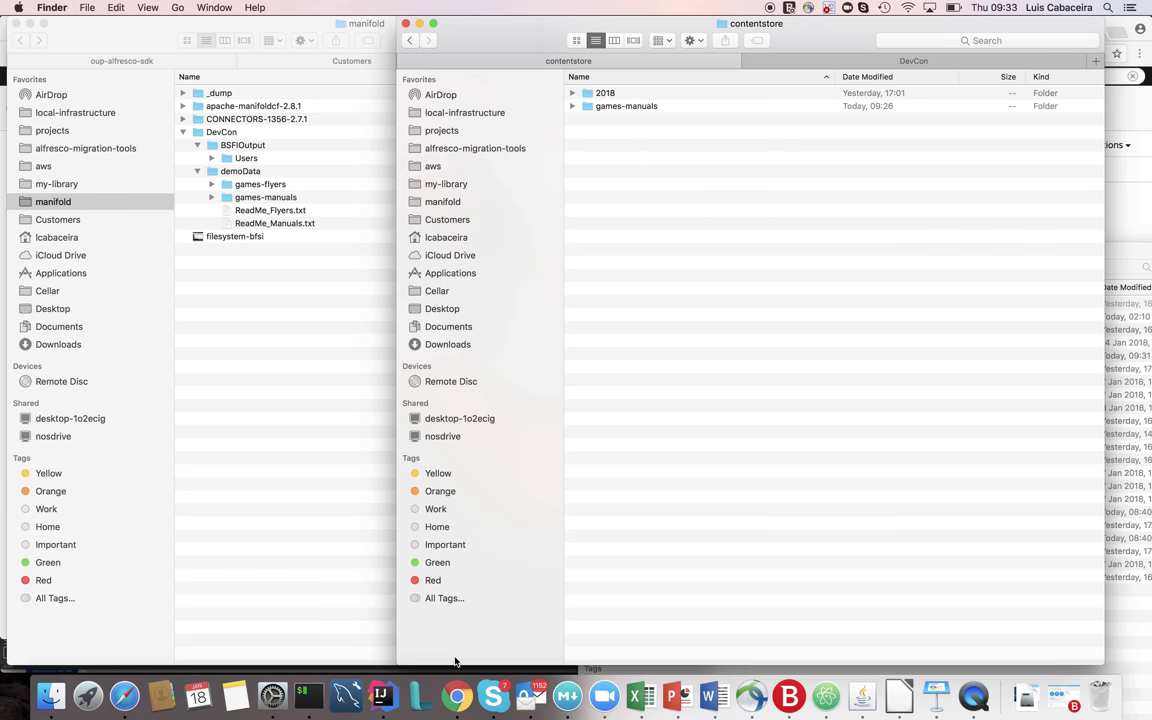
click(460, 712)
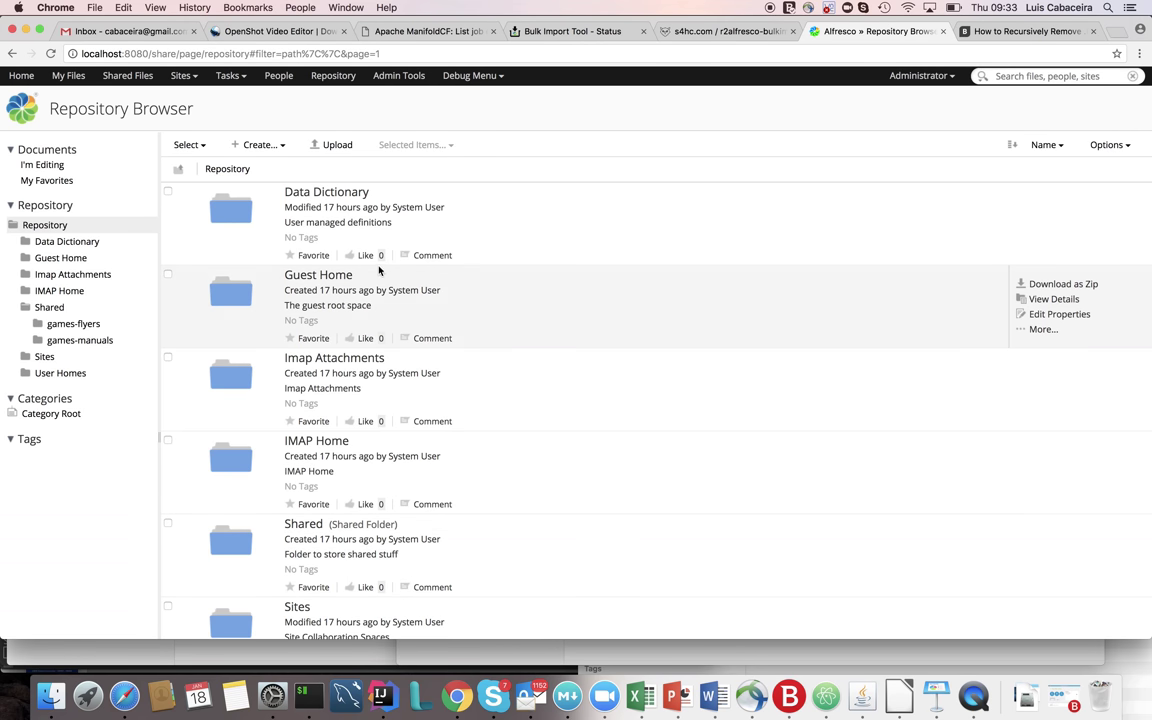
- Begin another import in the Bulk Import Tool with the suggested contentstore/games-manuals path as source directory
click(538, 32)
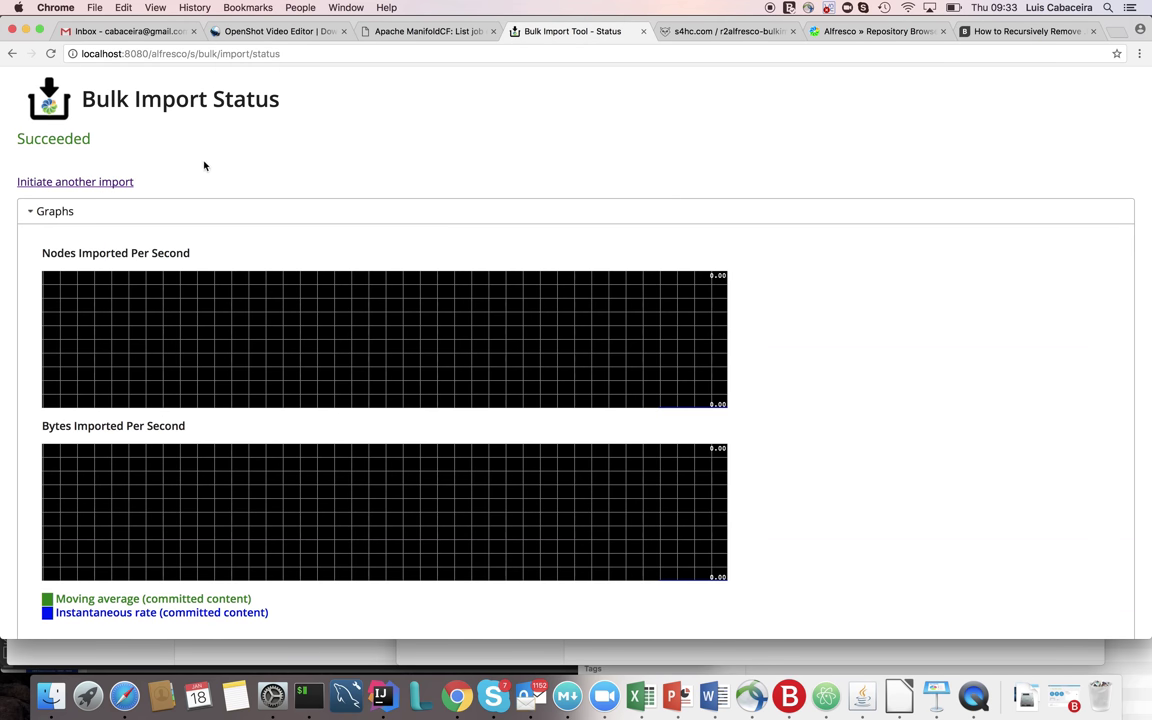
click(108, 181)
click(186, 208)
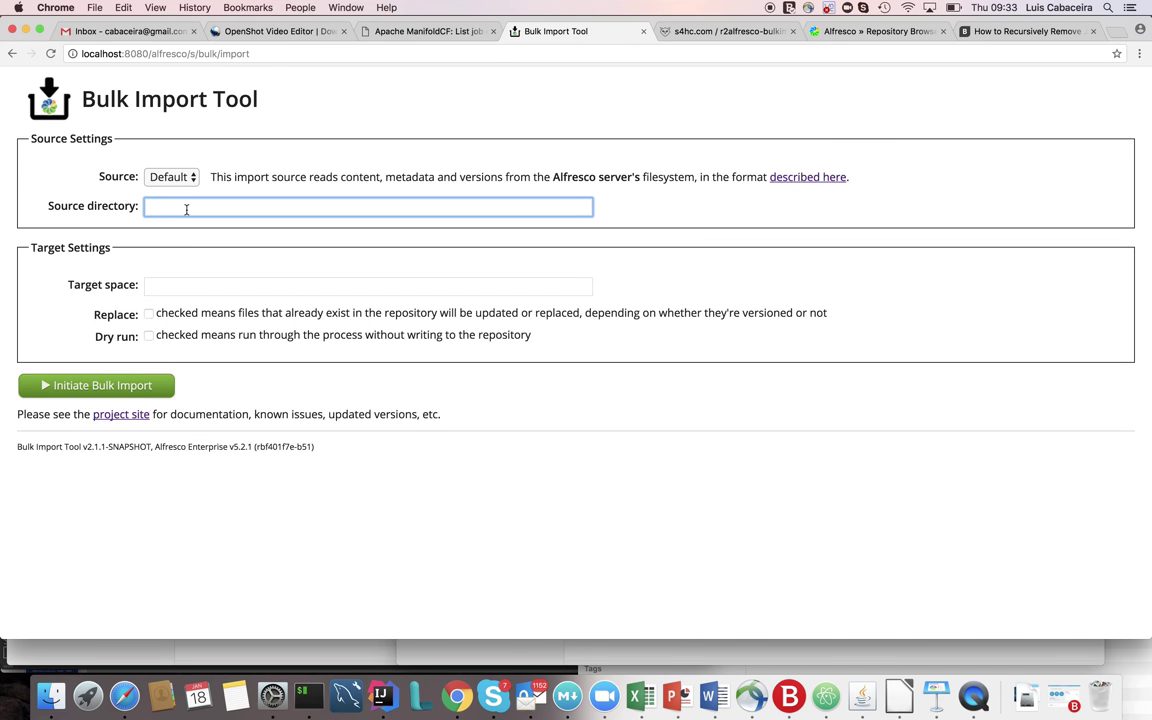
text(/)
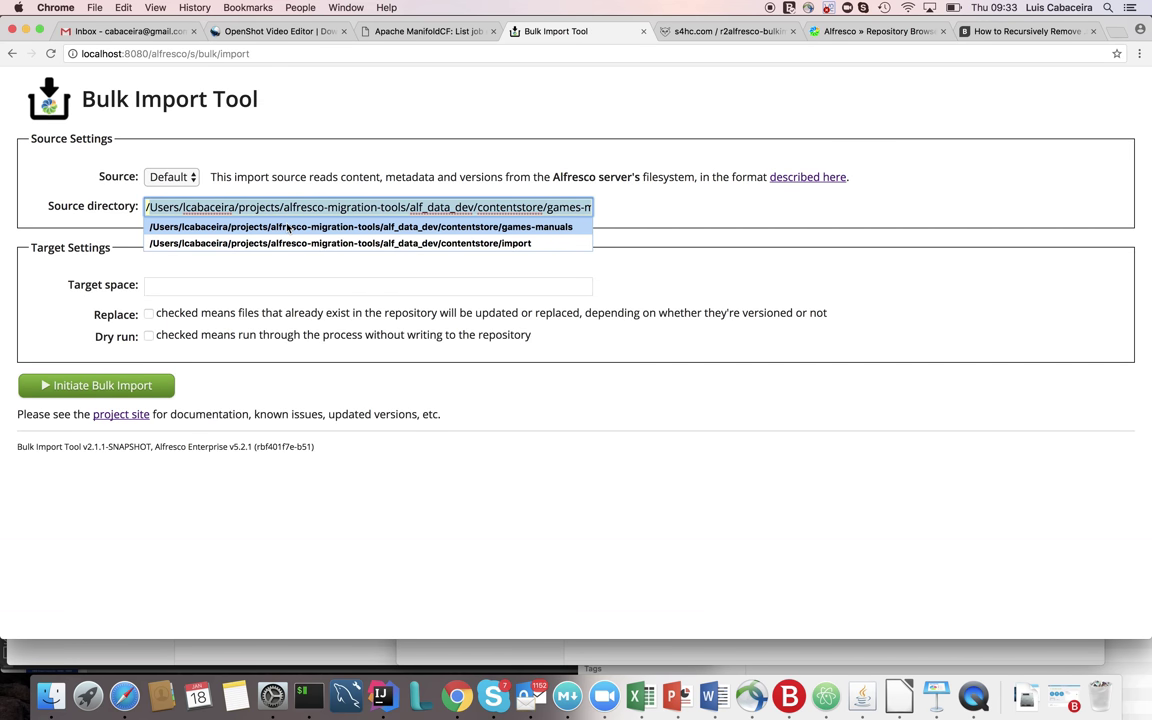
click(288, 228)
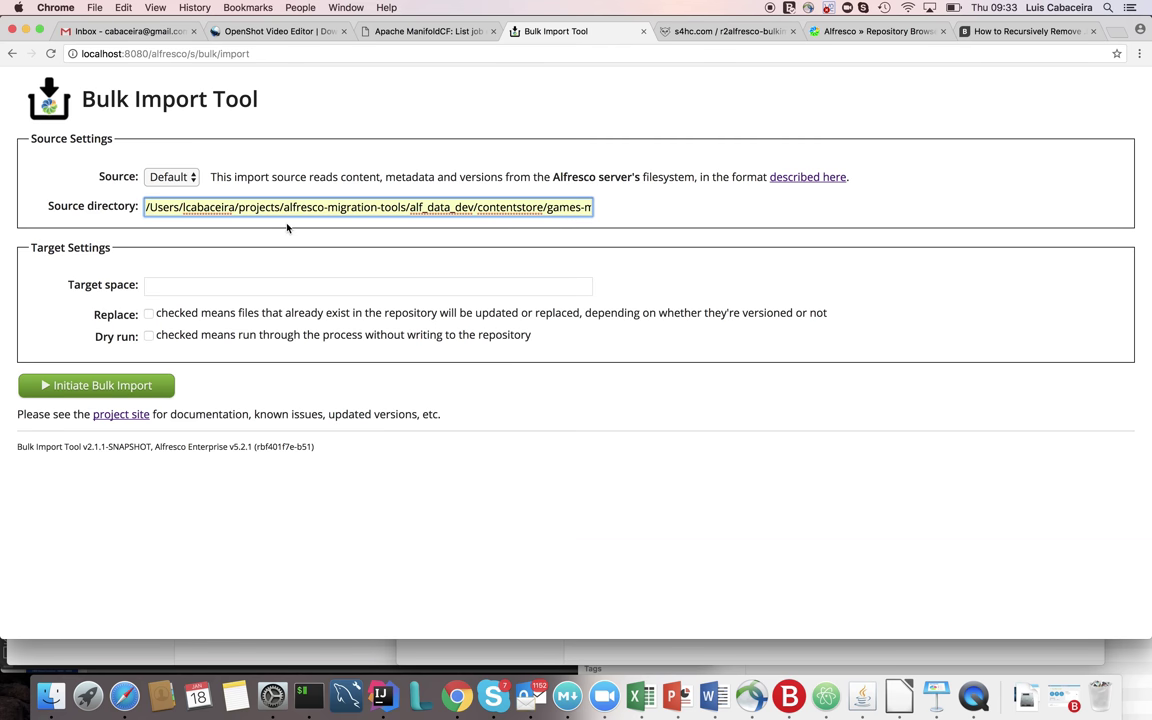
- Set the target space to /Guest Home, initiate the bulk import and check its status
click(201, 286)
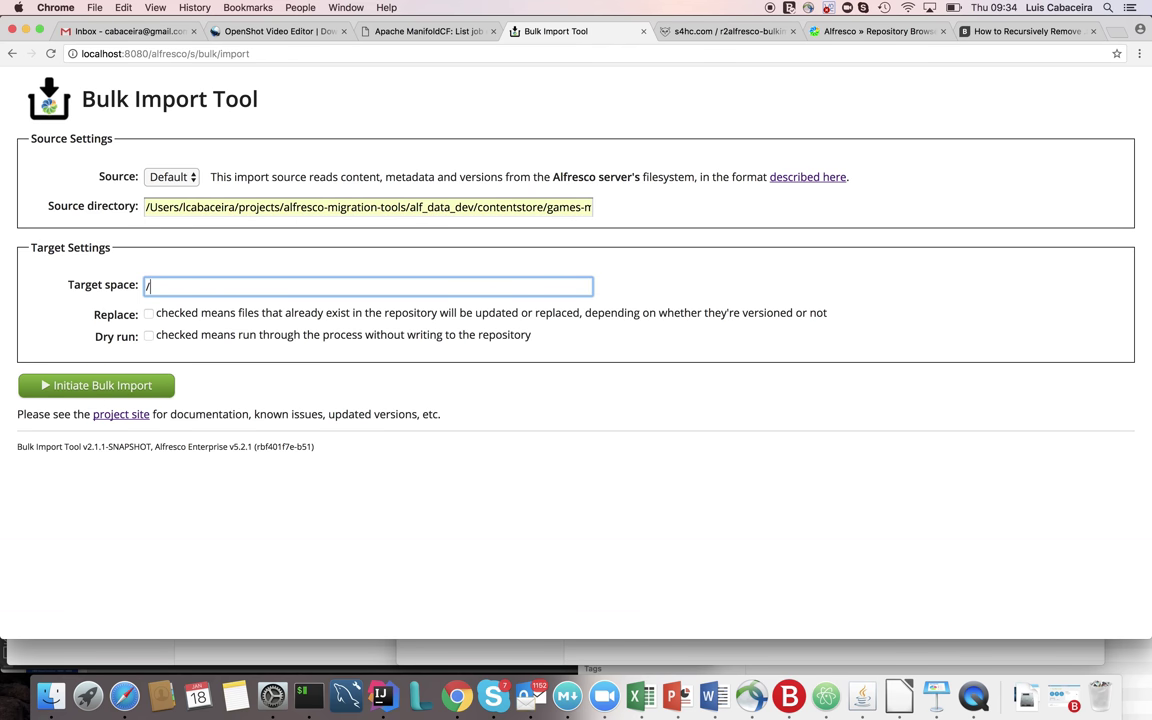
text(/Gues)
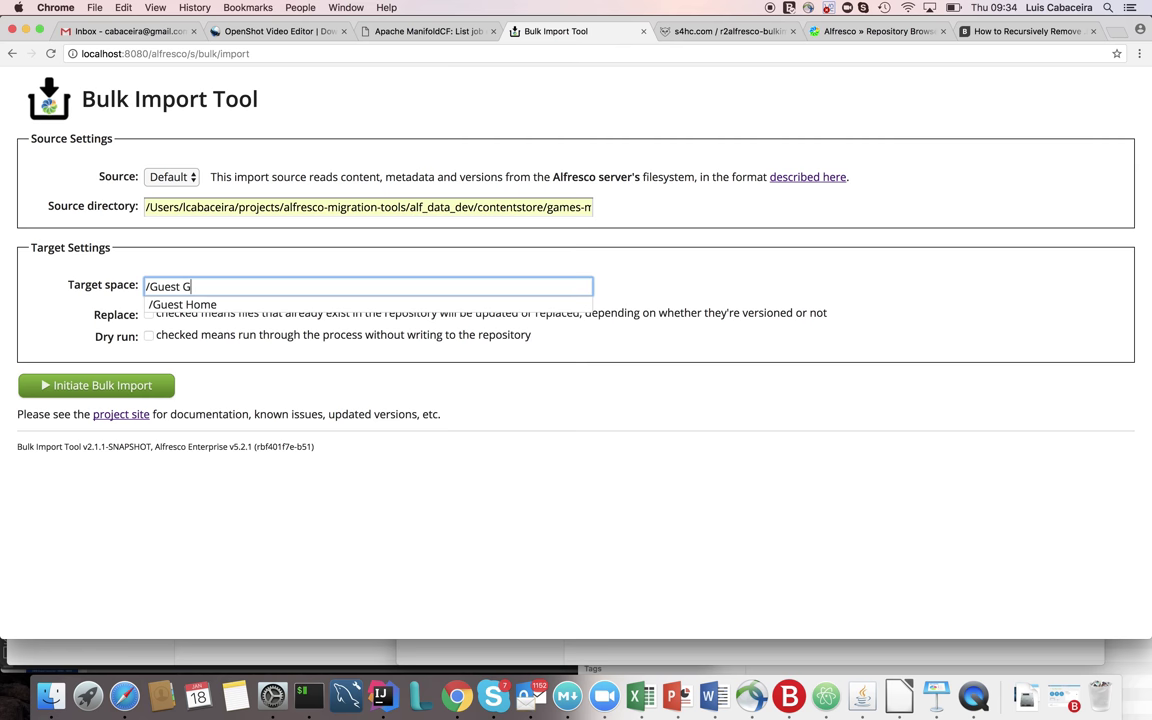
text(t G)
key(BackSpace)
text(Home)
click(110, 387)
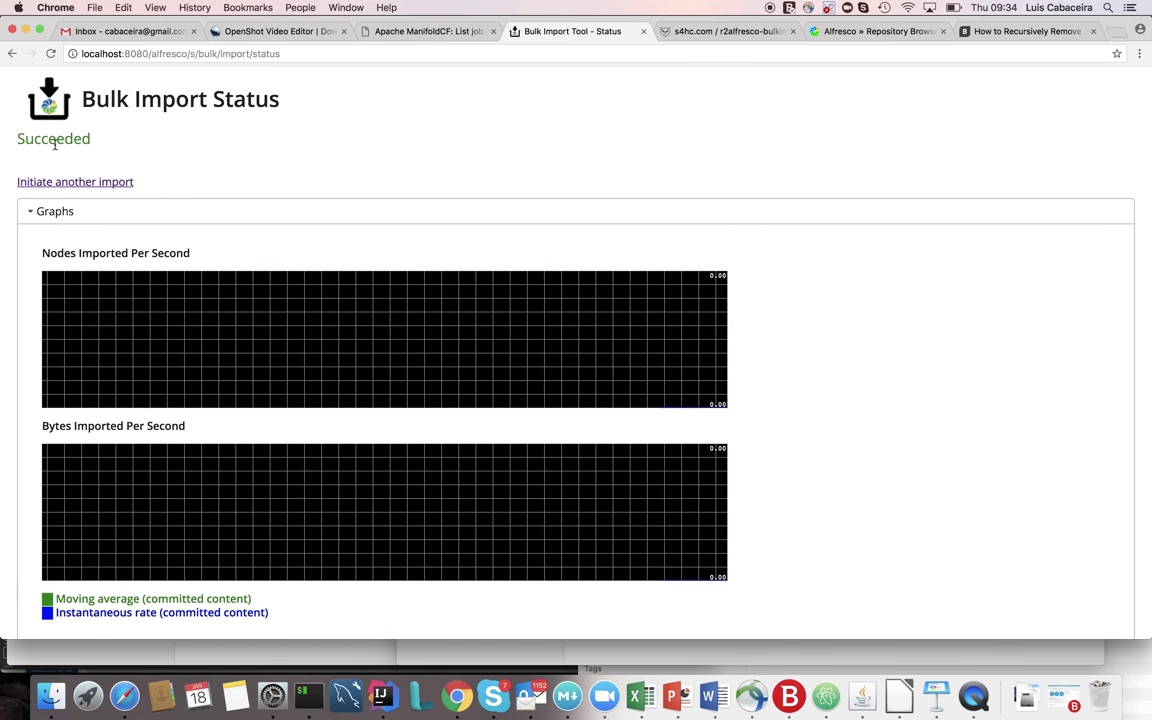
double_click(55, 140)
- Open the Guest Home folder in the Alfresco repository browser and examine the title in apple2.pdf's properties
click(862, 33)
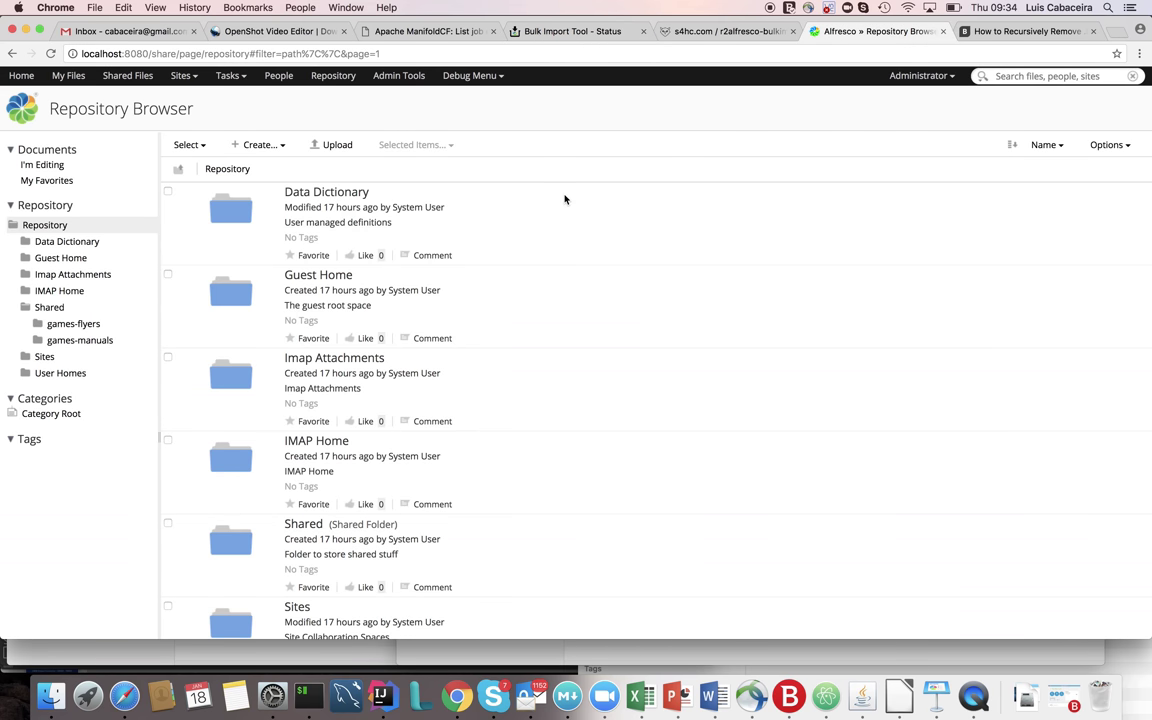
click(322, 280)
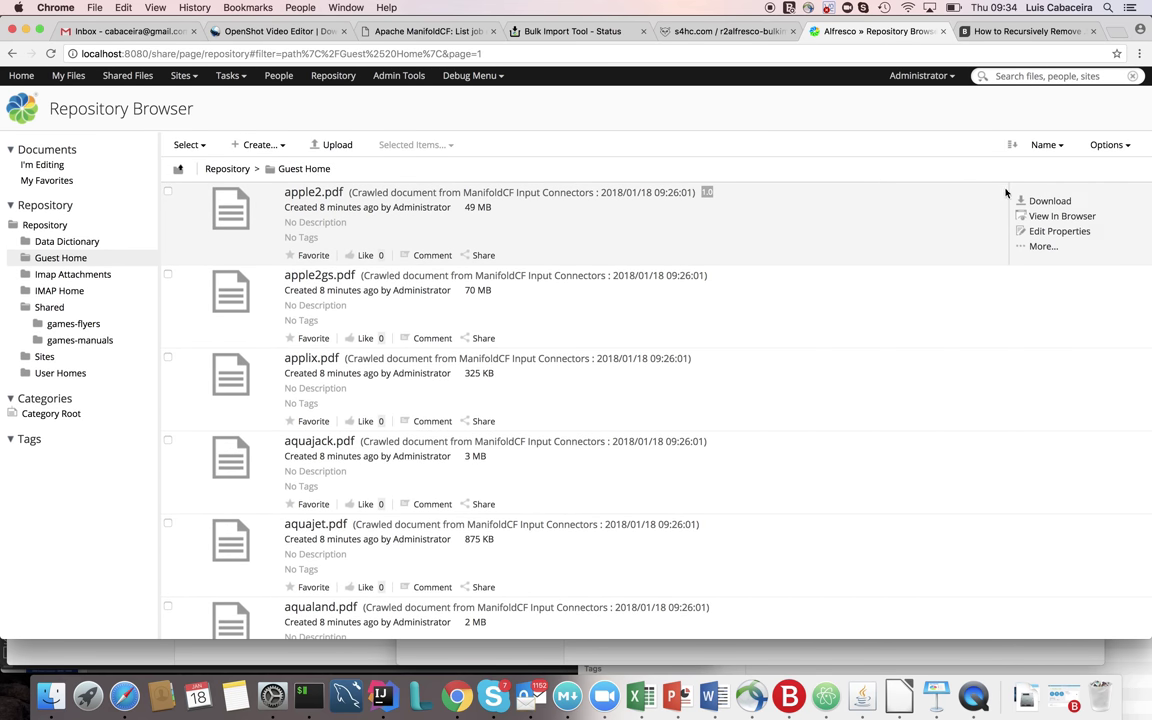
click(1052, 231)
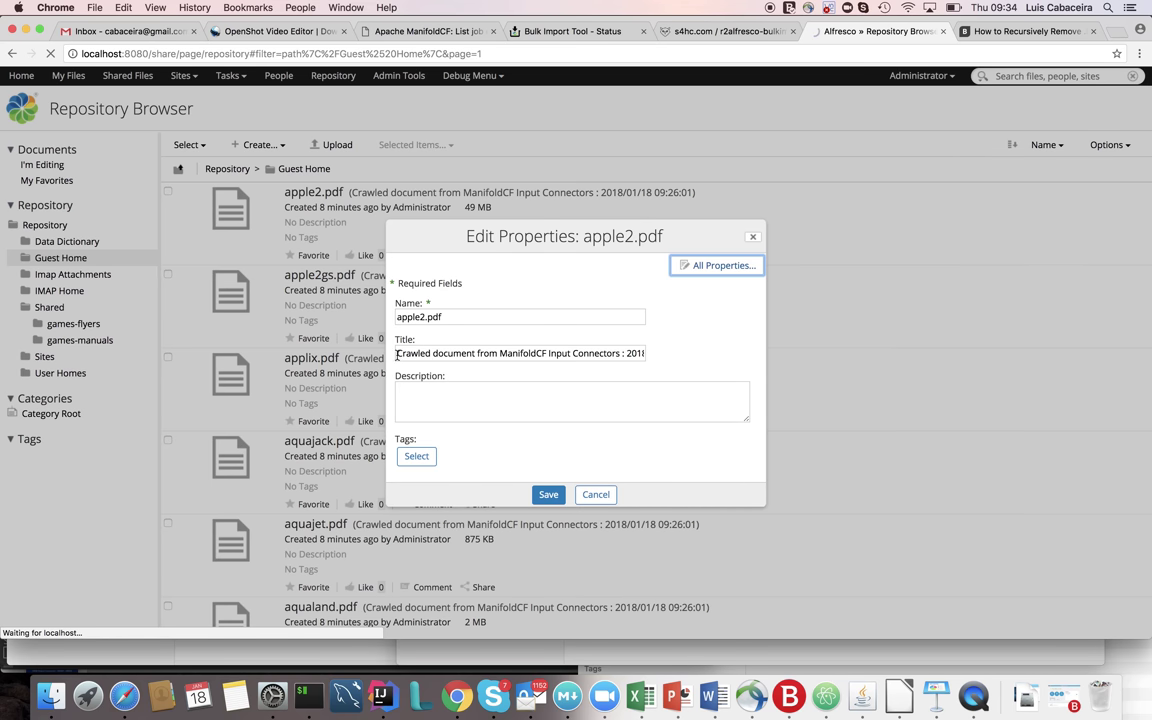
drag(397, 355, 655, 366)
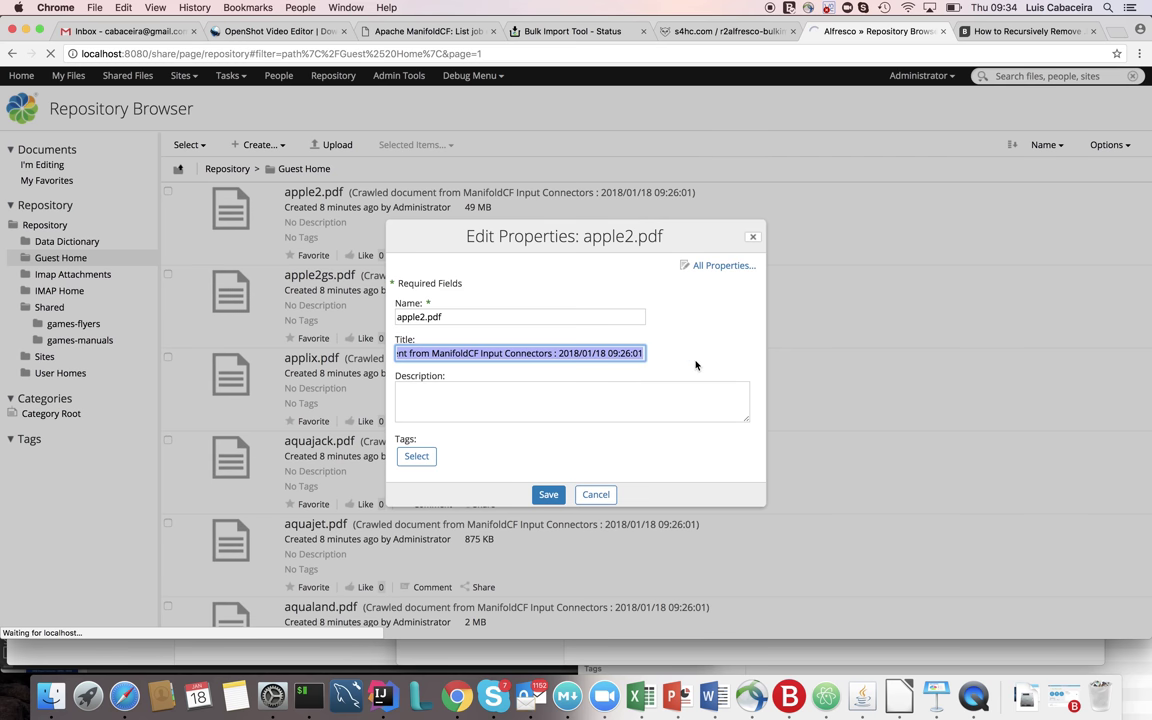
- Show all properties of apple2.pdf and examine its Dublin Core metadata, including the contributor
click(719, 267)
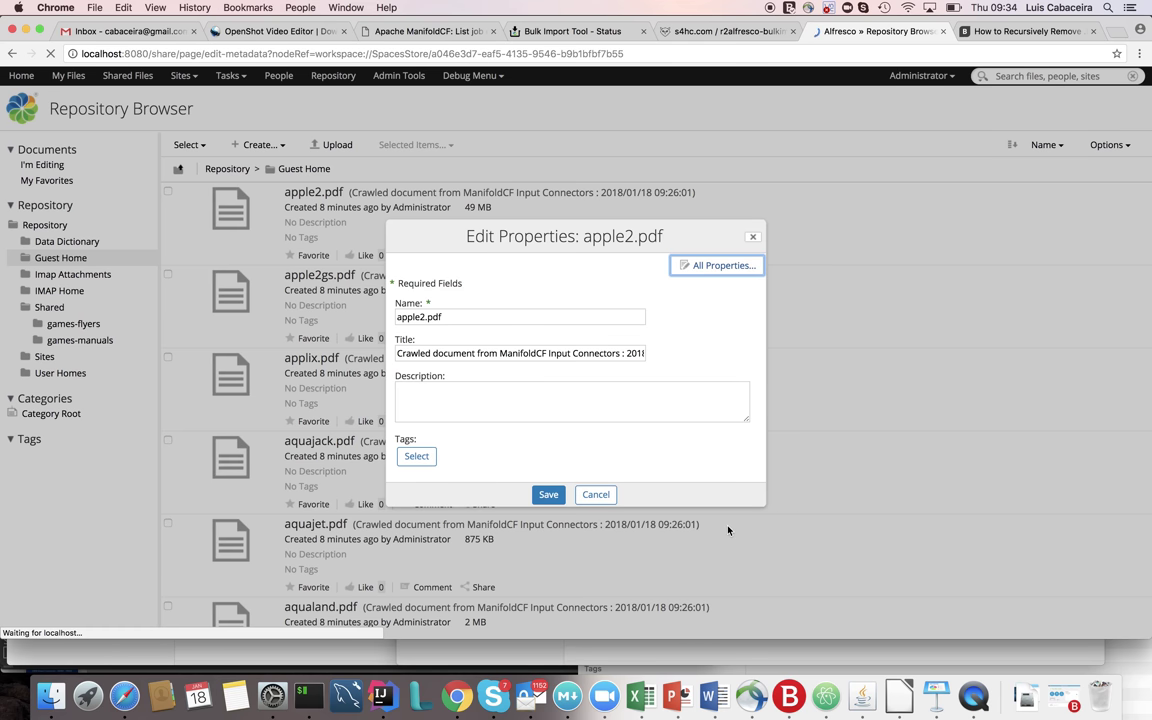
scroll(411, 443, down, 2)
scroll(411, 443, down, 1)
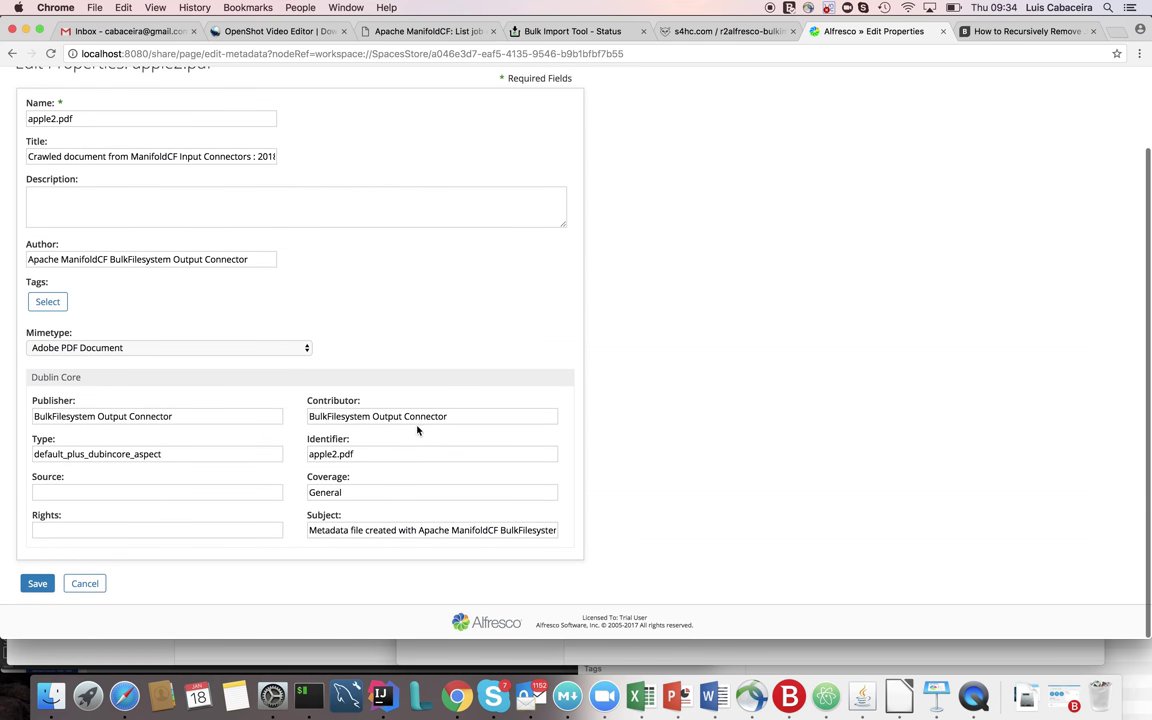
drag(449, 416, 306, 419)
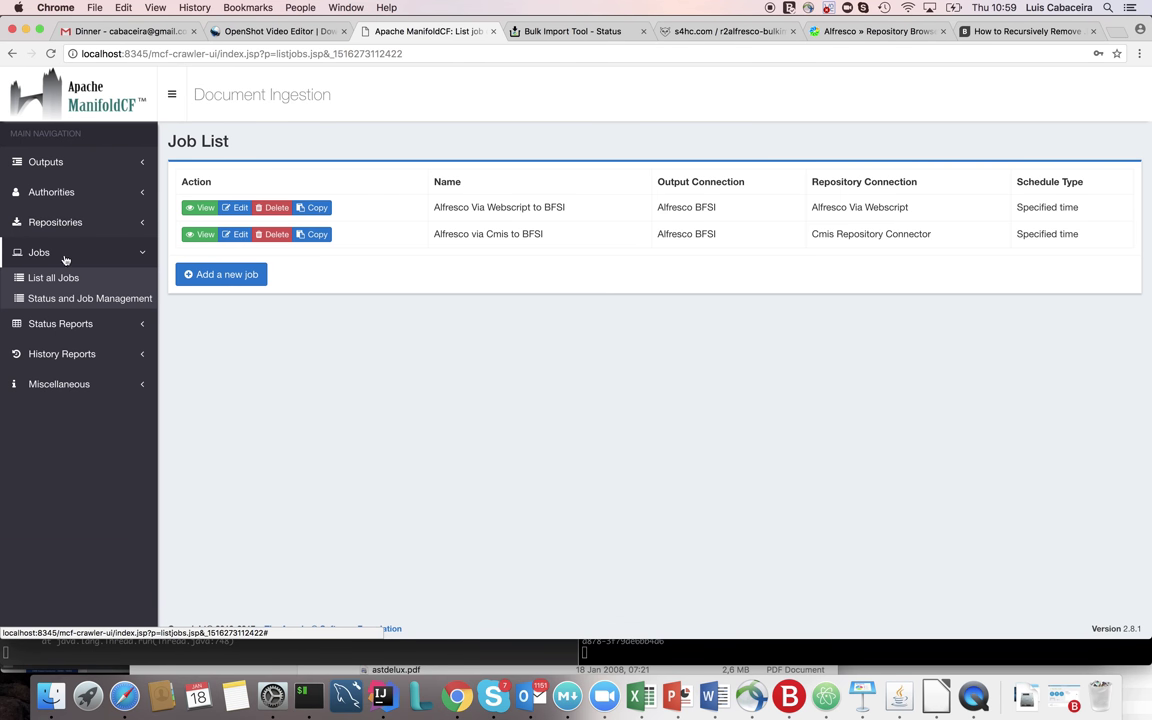
- Open the Alfresco Via Webscript repository connection for editing in ManifoldCF and examine its type and server settings
click(55, 214)
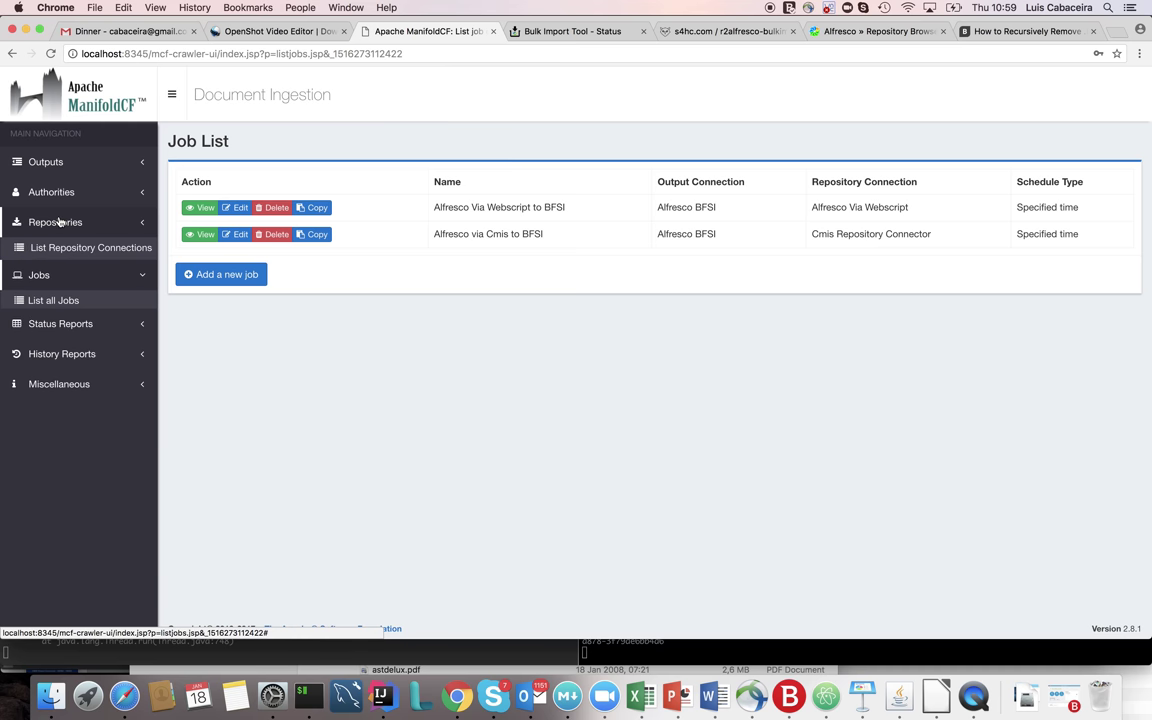
click(75, 247)
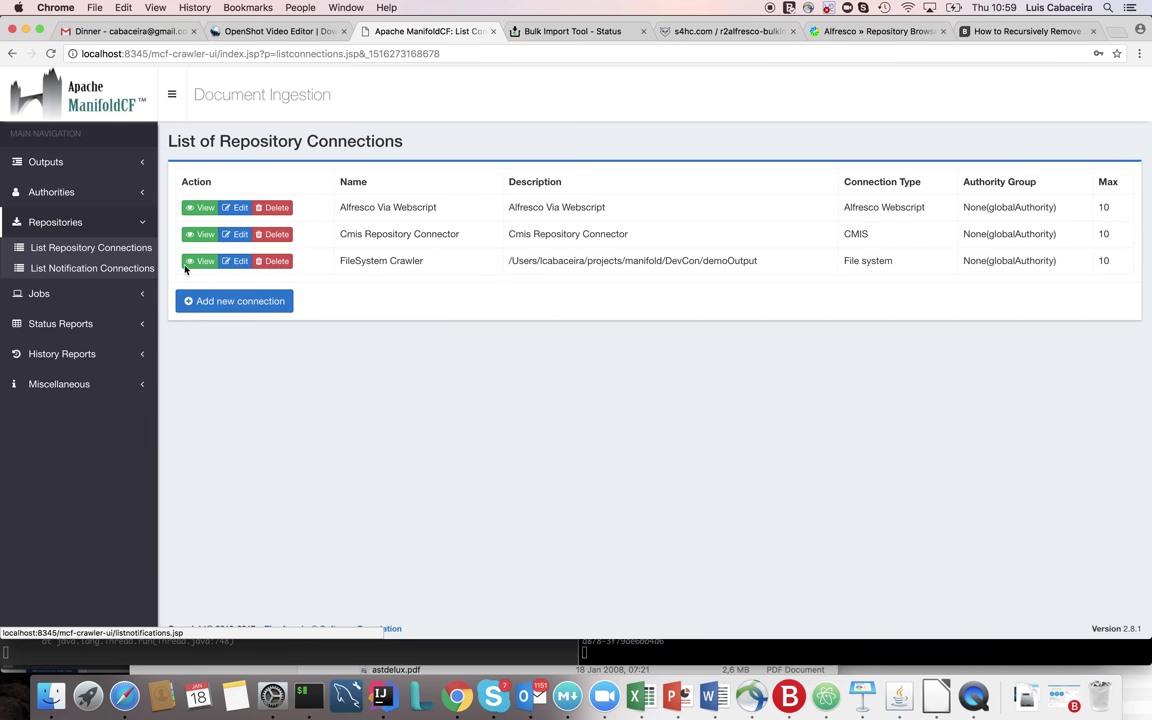
click(240, 207)
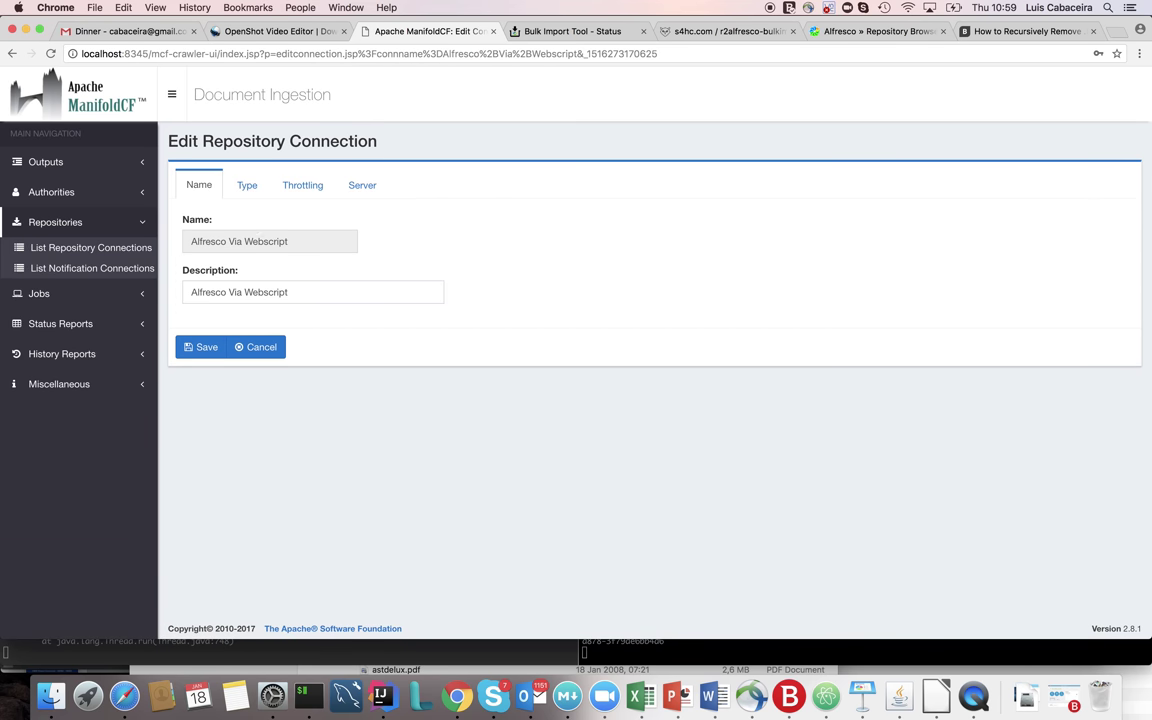
click(247, 190)
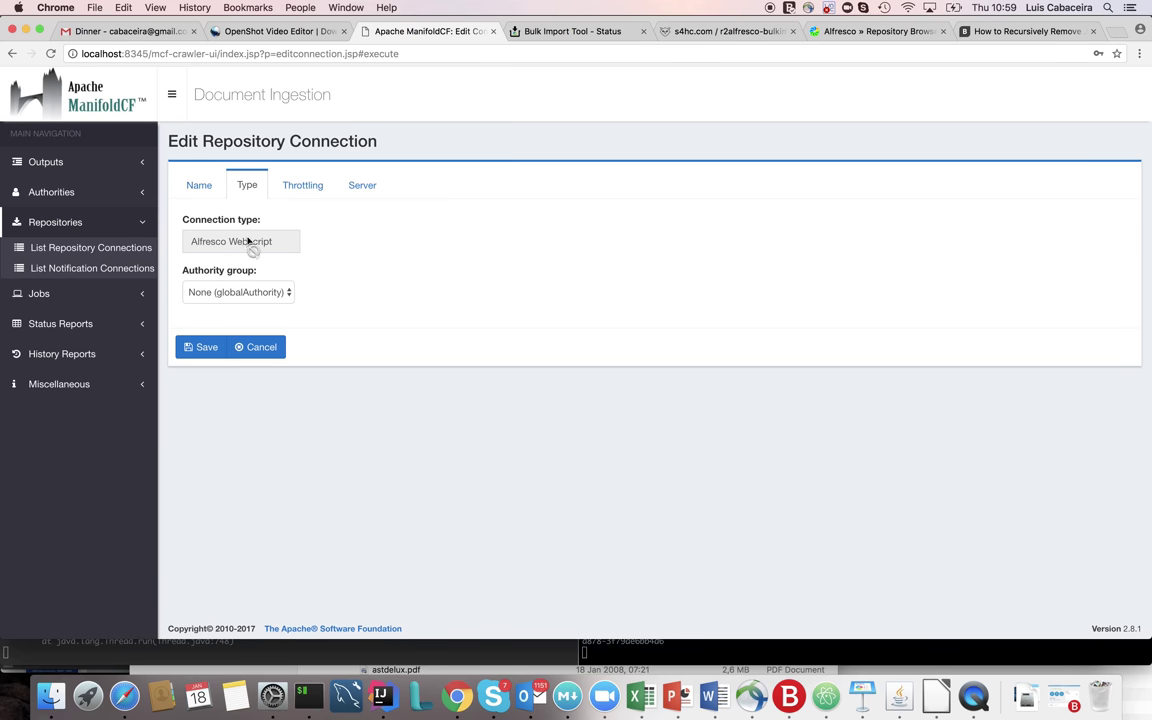
click(364, 188)
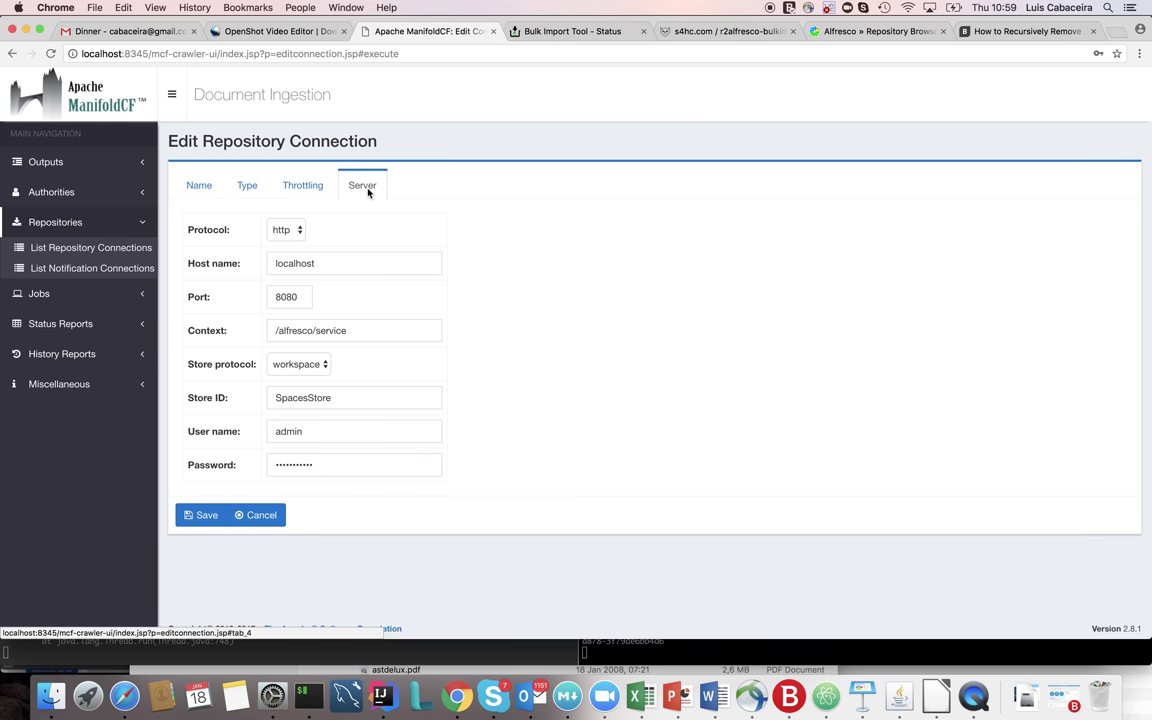
click(284, 230)
click(338, 258)
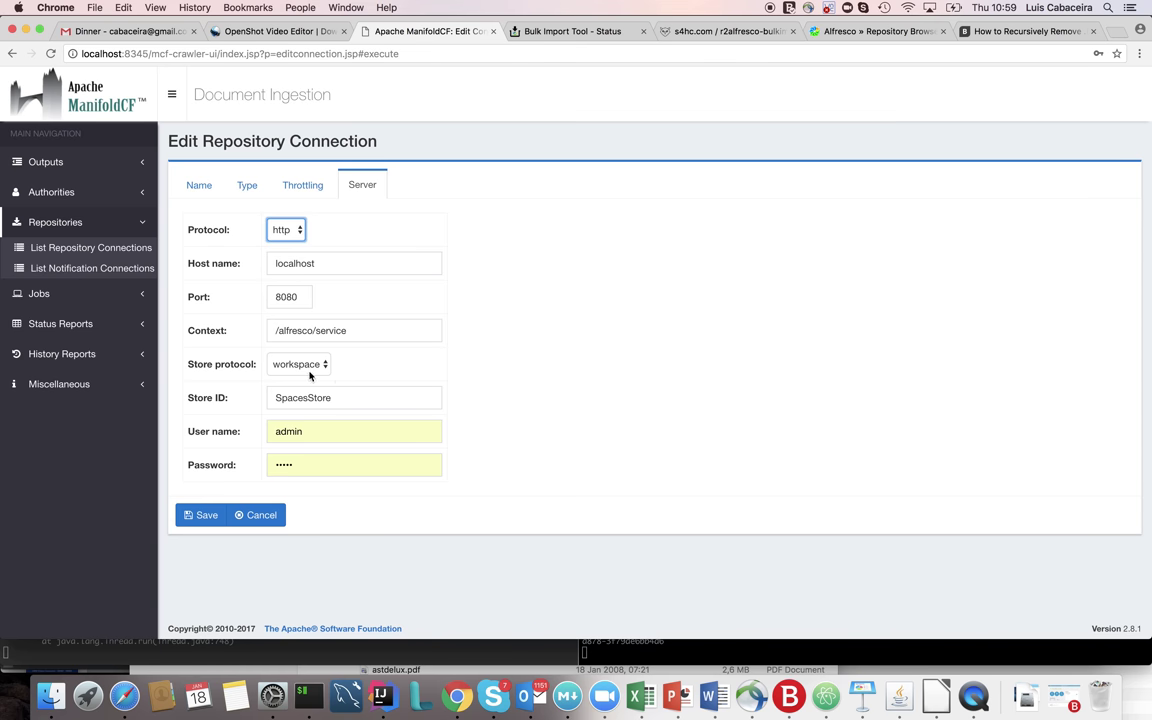
- Save the Alfresco Via Webscript connection and check its connection status
click(205, 515)
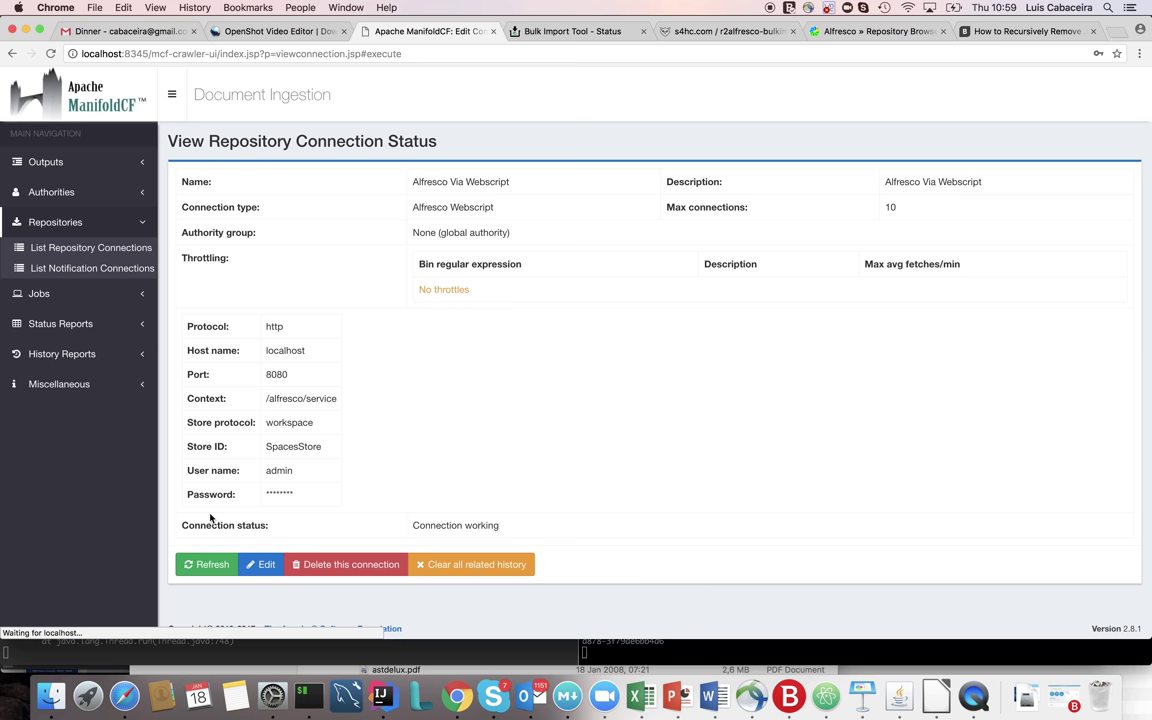
drag(505, 525, 408, 525)
click(437, 482)
- List all jobs and open the Alfresco Via Webscript to BFSI job for editing
click(79, 296)
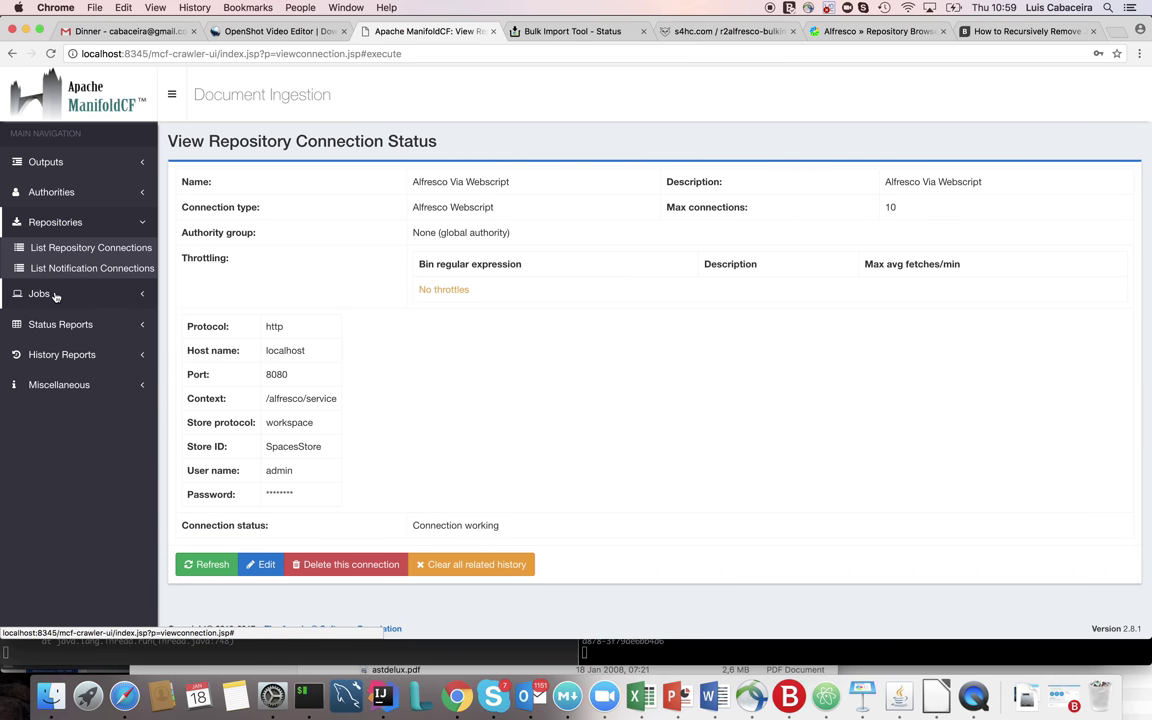
click(58, 279)
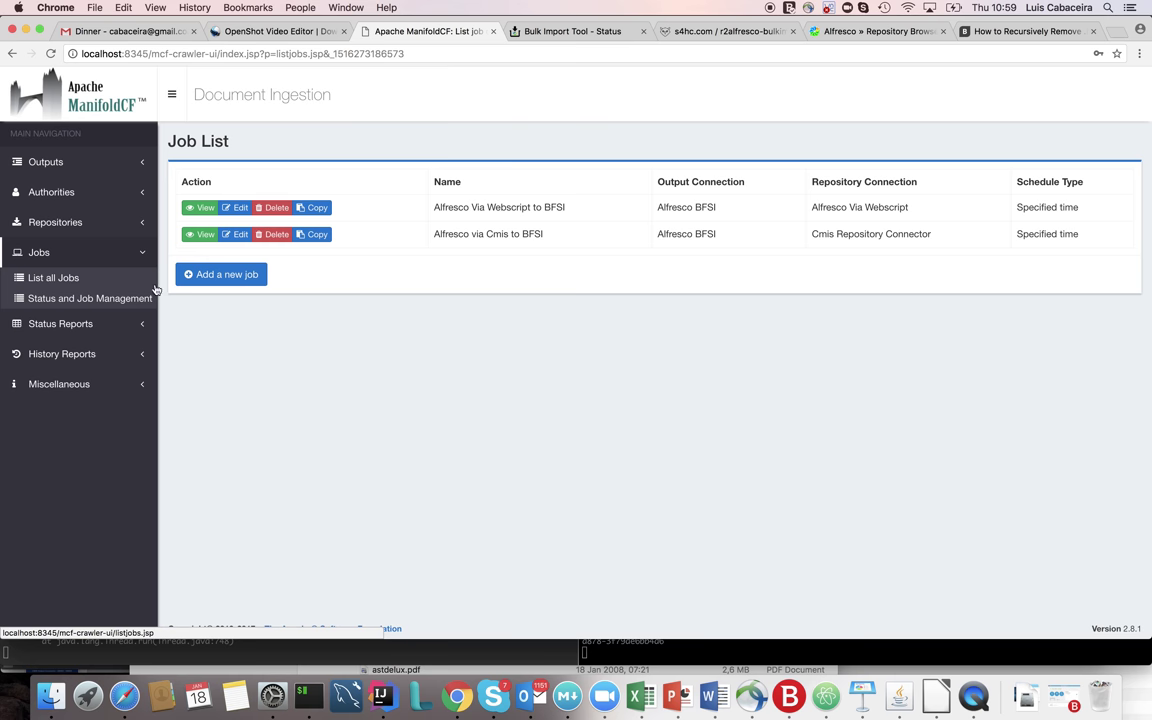
drag(440, 208, 573, 208)
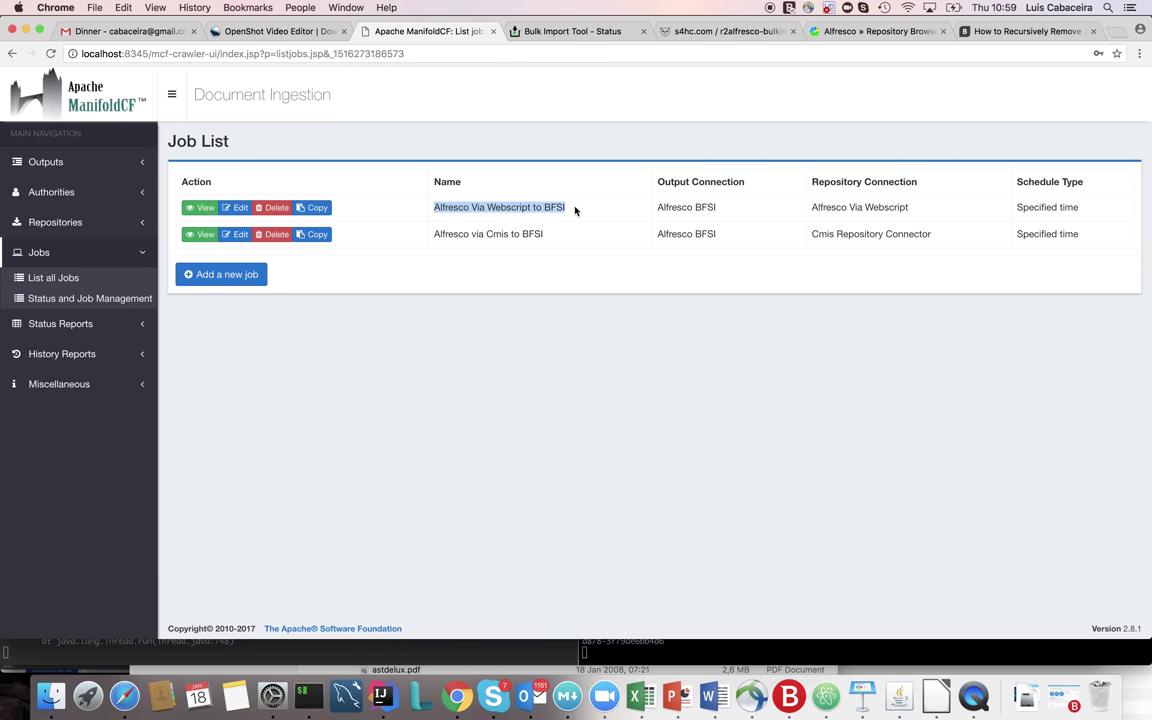
click(571, 248)
click(237, 207)
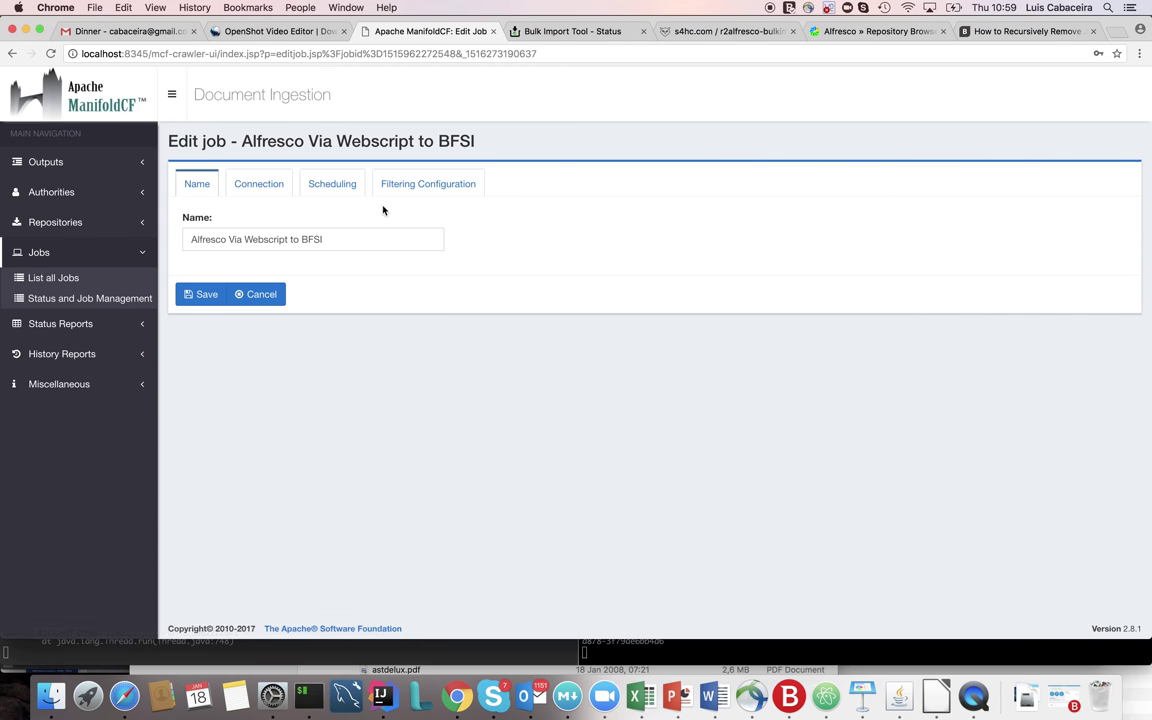
- Examine the job's filtering configuration and the repository and output connections in its pipeline
click(420, 184)
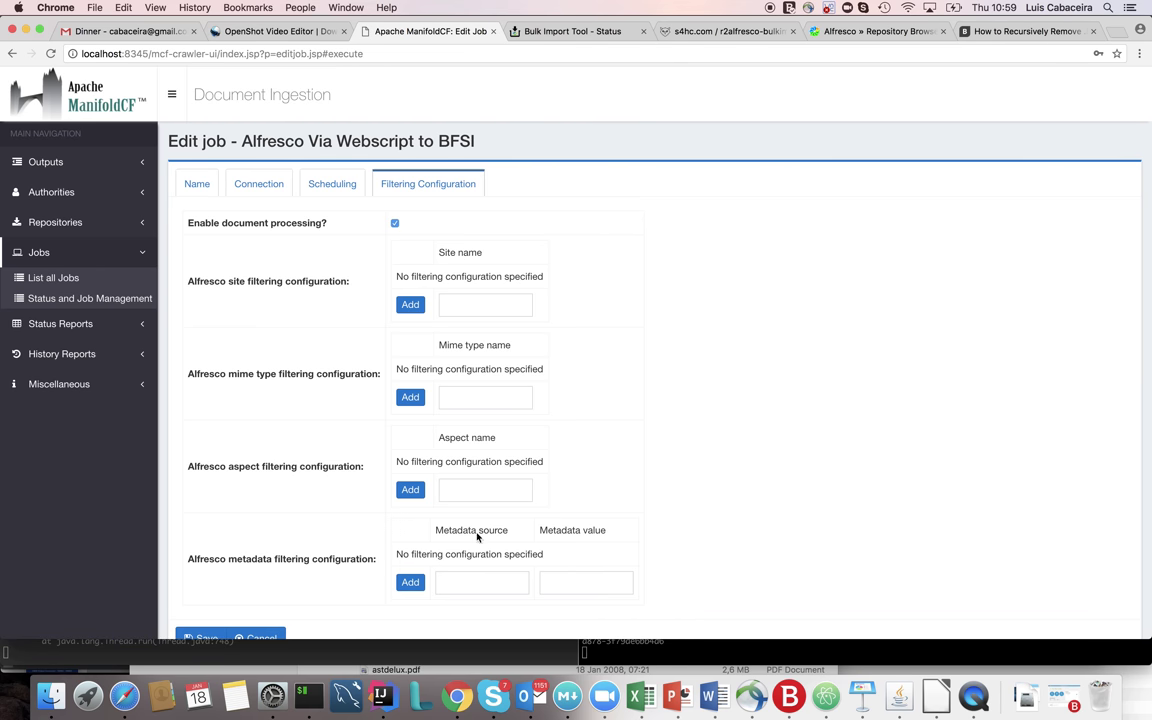
click(257, 185)
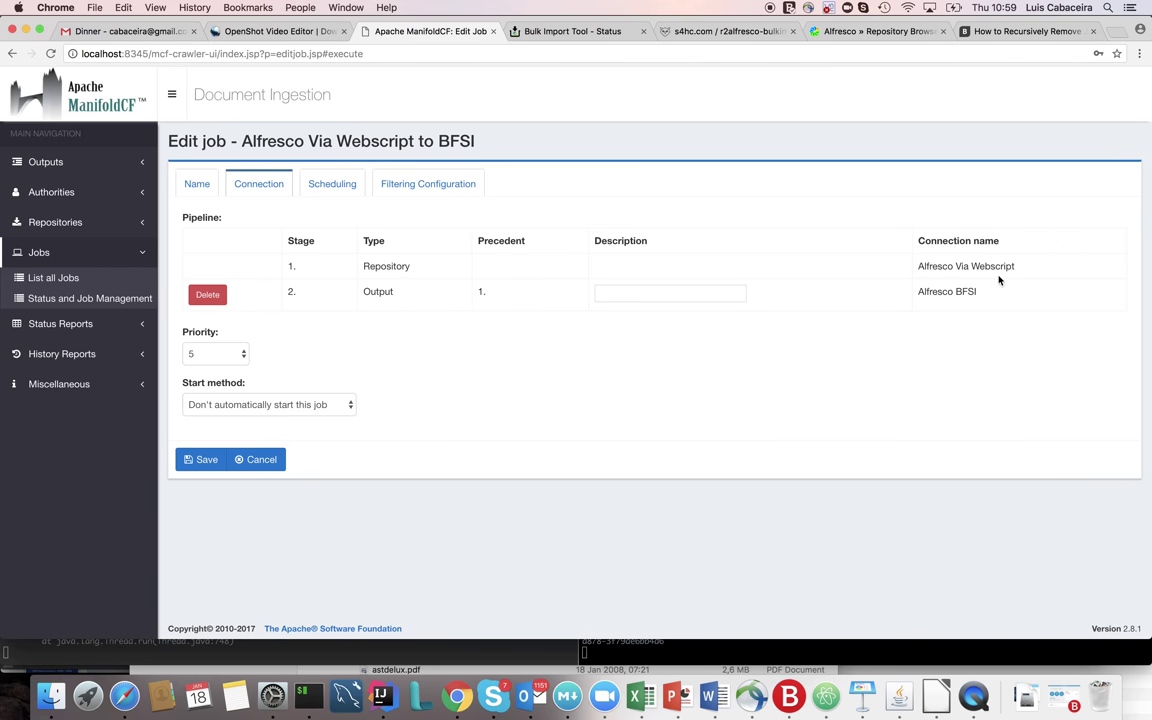
drag(919, 266, 918, 292)
click(696, 405)
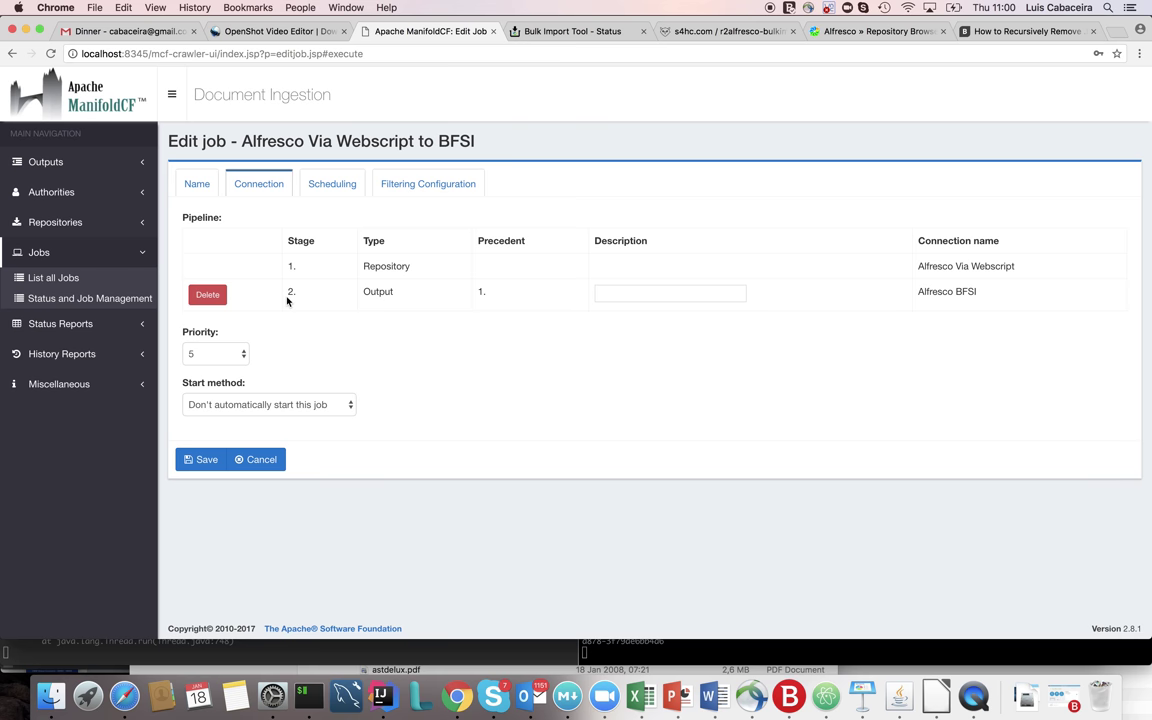
click(197, 184)
- Start the Alfresco Via Webscript to BFSI job from the job status page and refresh the status
click(55, 282)
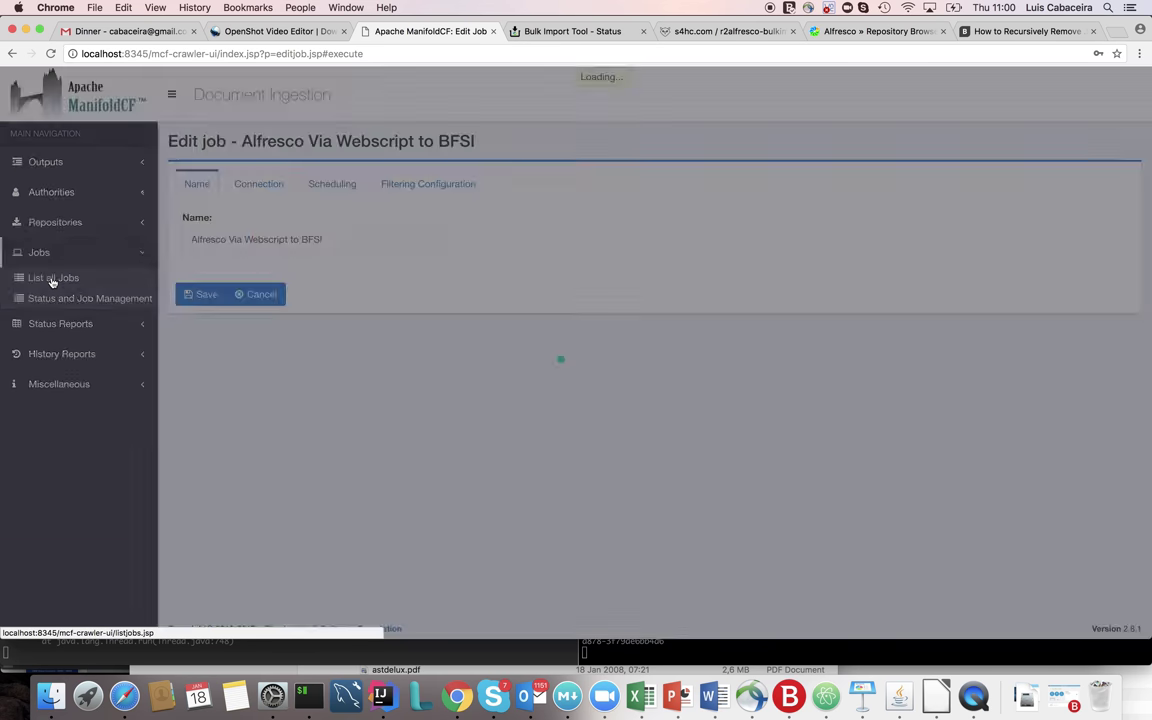
click(72, 303)
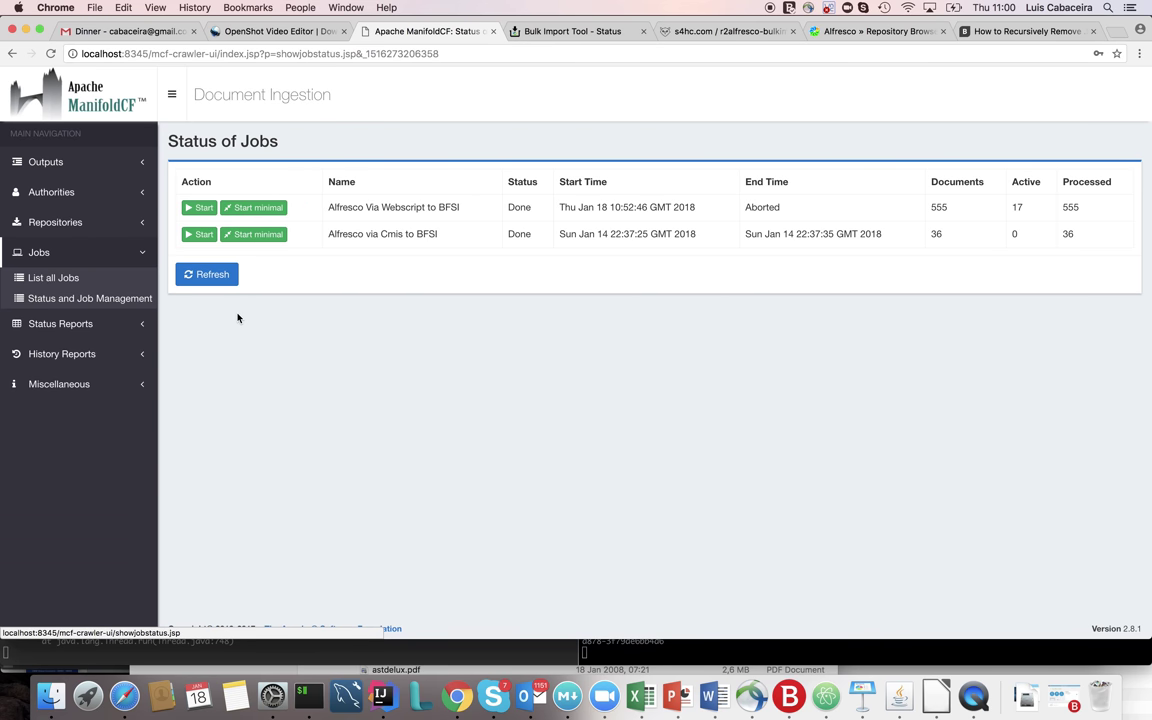
click(197, 207)
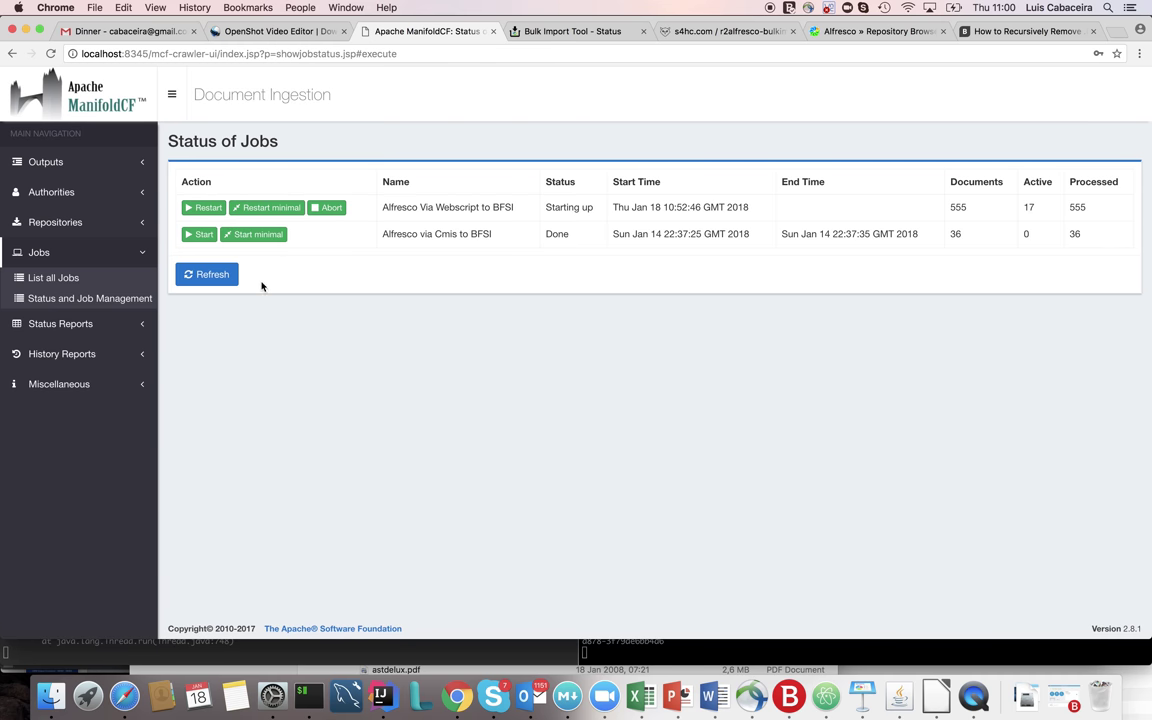
click(204, 283)
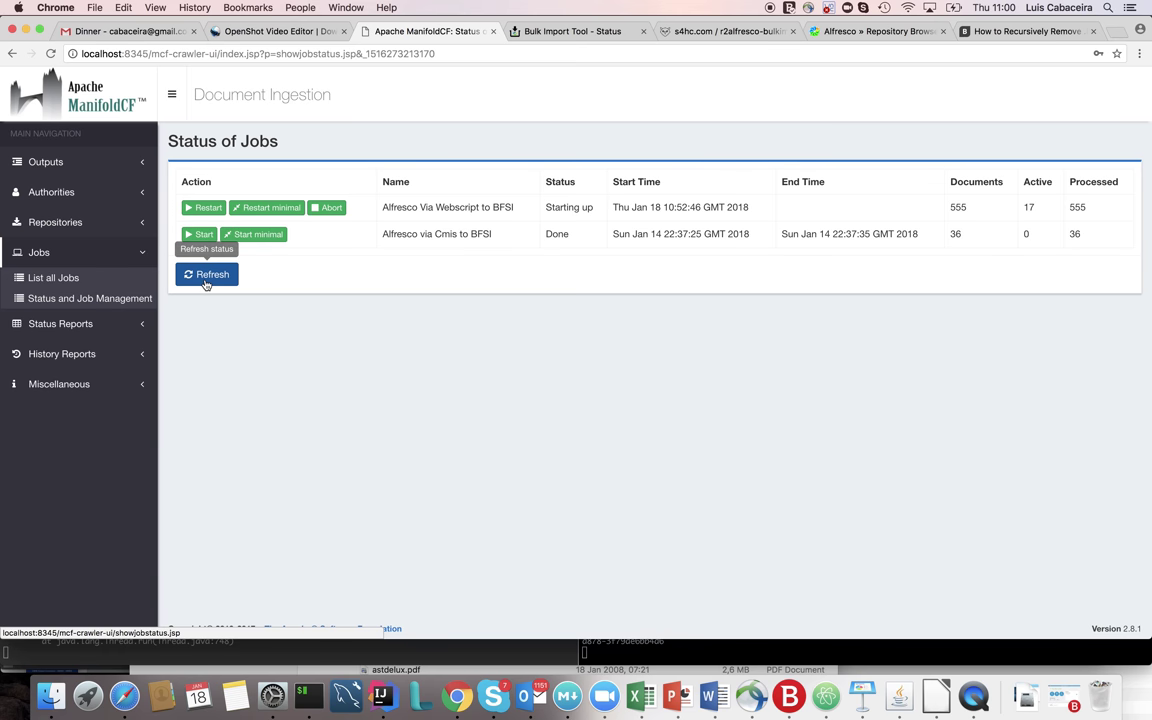
click(208, 284)
click(209, 275)
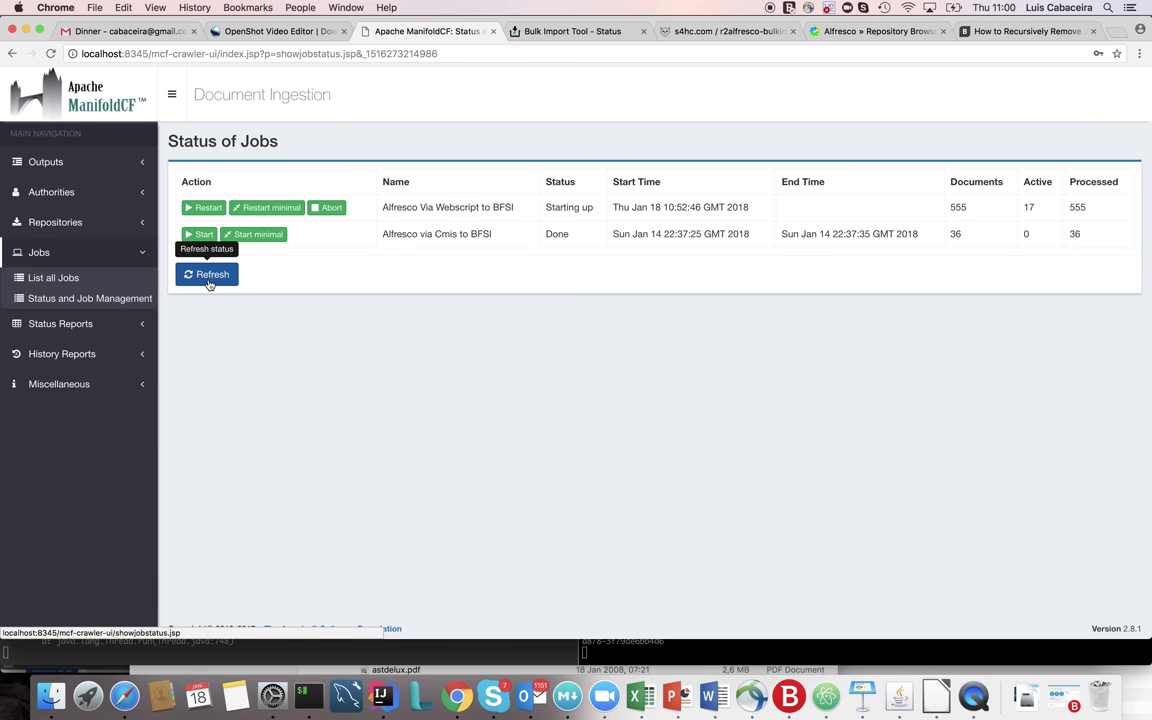
- Refresh the job status and check the active document count of the Alfresco Via Webscript to BFSI job
click(211, 284)
click(211, 284)
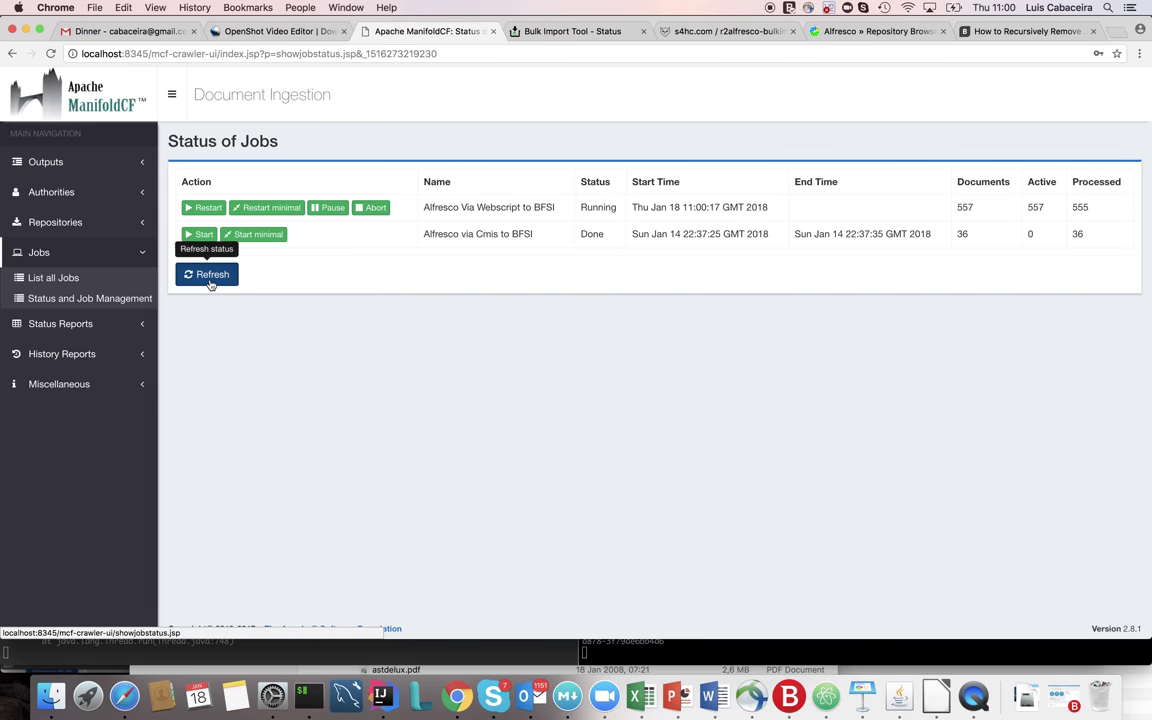
double_click(1035, 207)
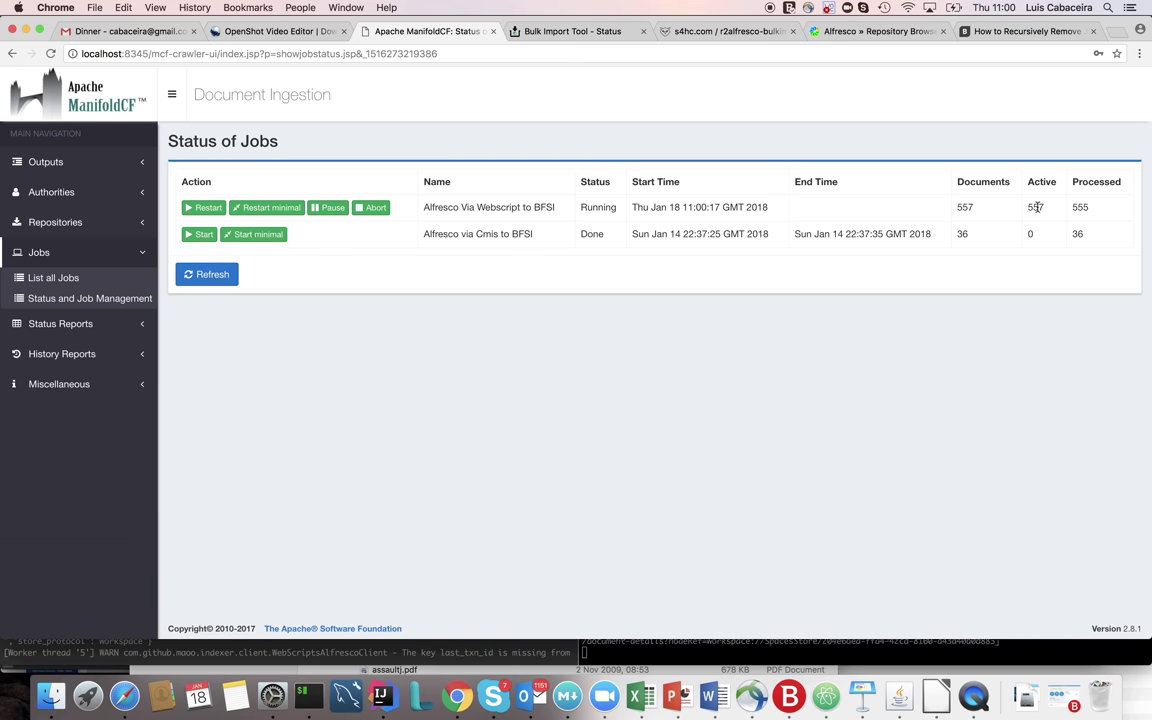
click(1041, 309)
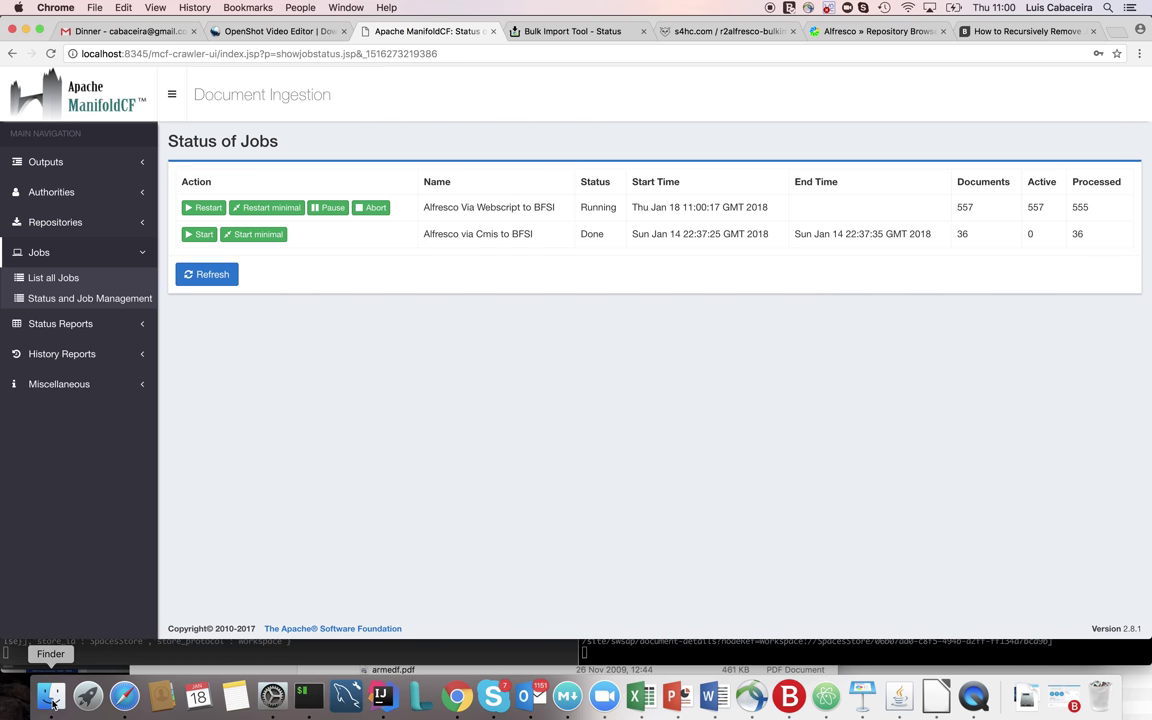
- Switch to iTerm2 and examine the log output of the running crawl
key(super+Tab)
triple_click(135, 472)
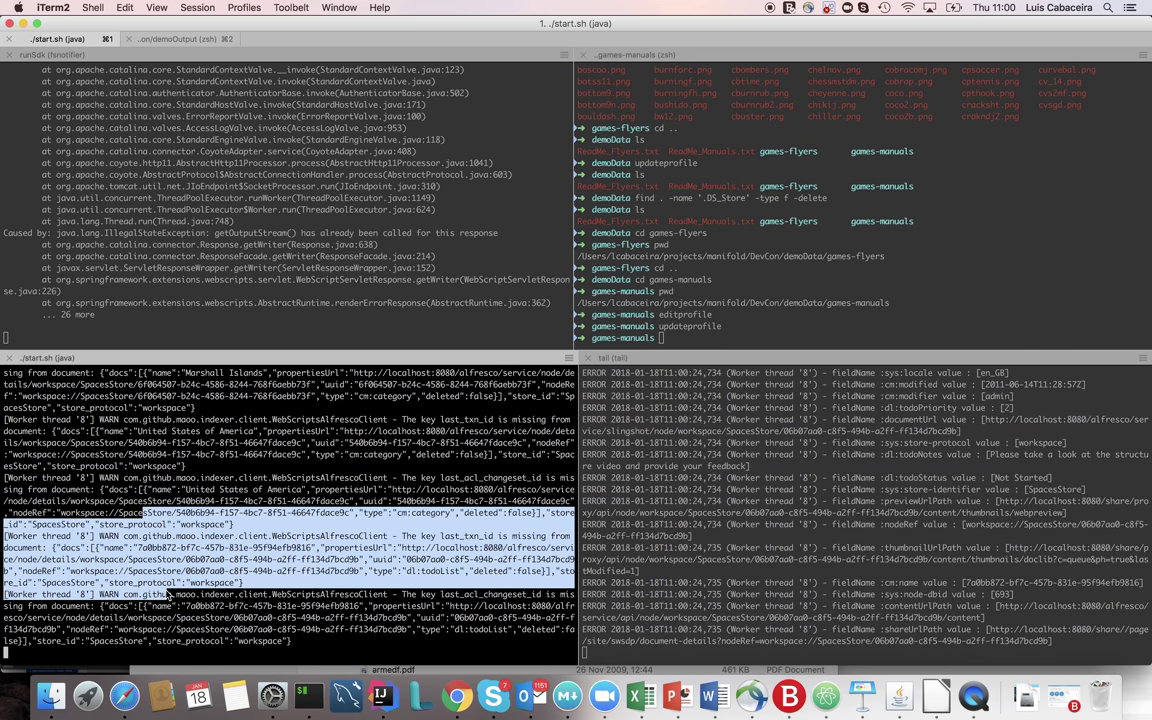
click(135, 472)
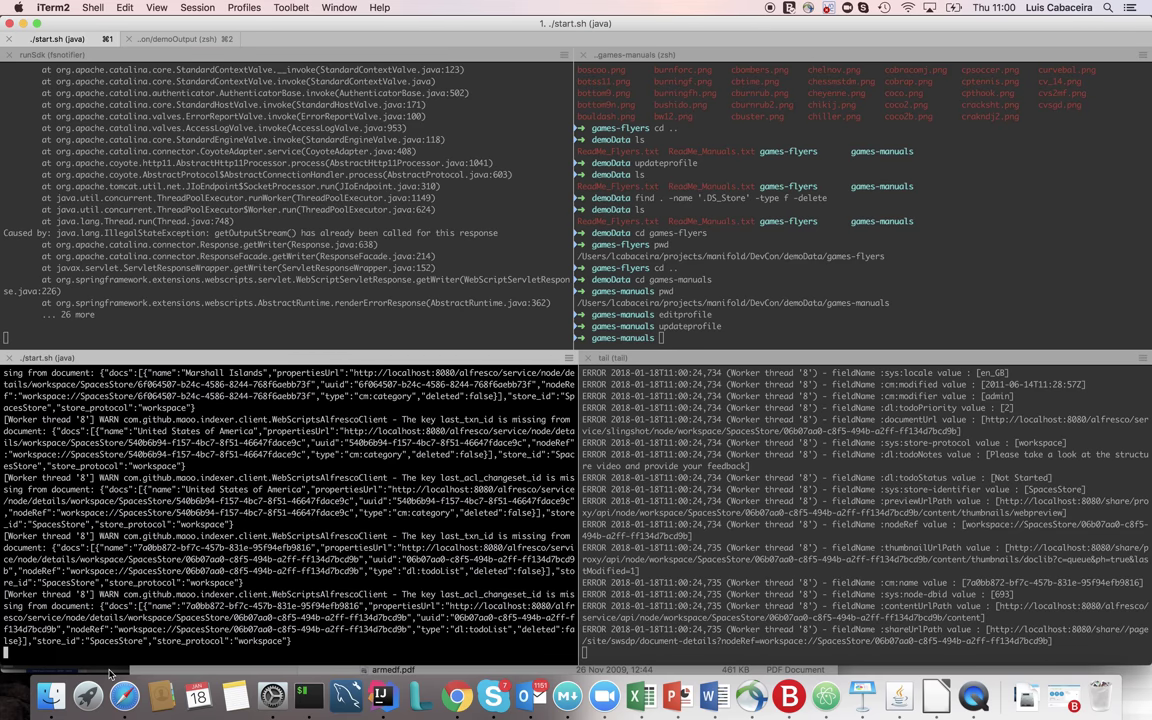
- In Finder, preview the exported blkdrgon.png in the BSFIOutput folder and locate swsdp.zip inside its fullSitesExport subfolder
click(50, 695)
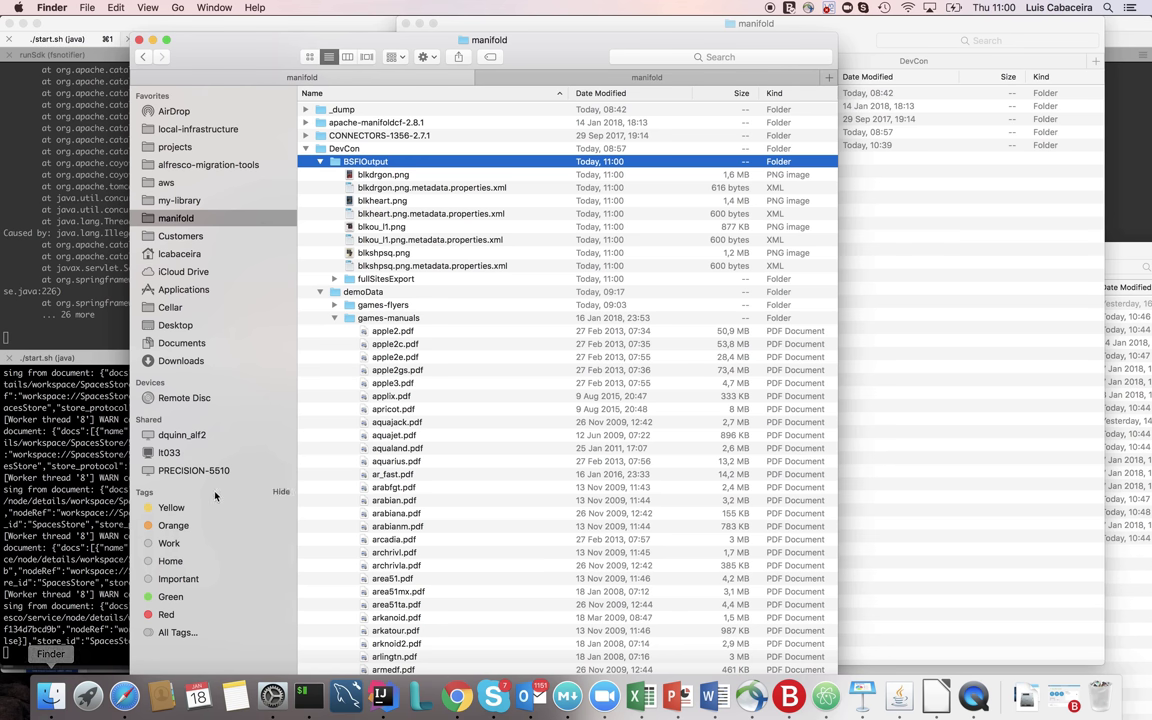
click(384, 176)
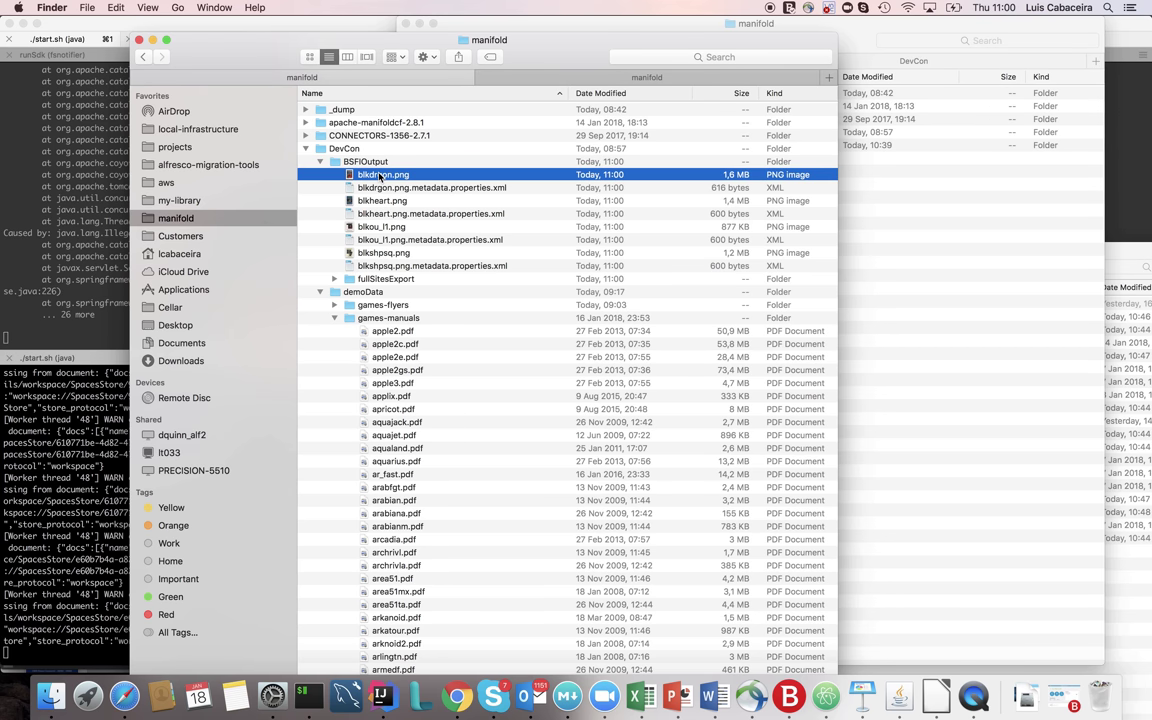
double_click(380, 175)
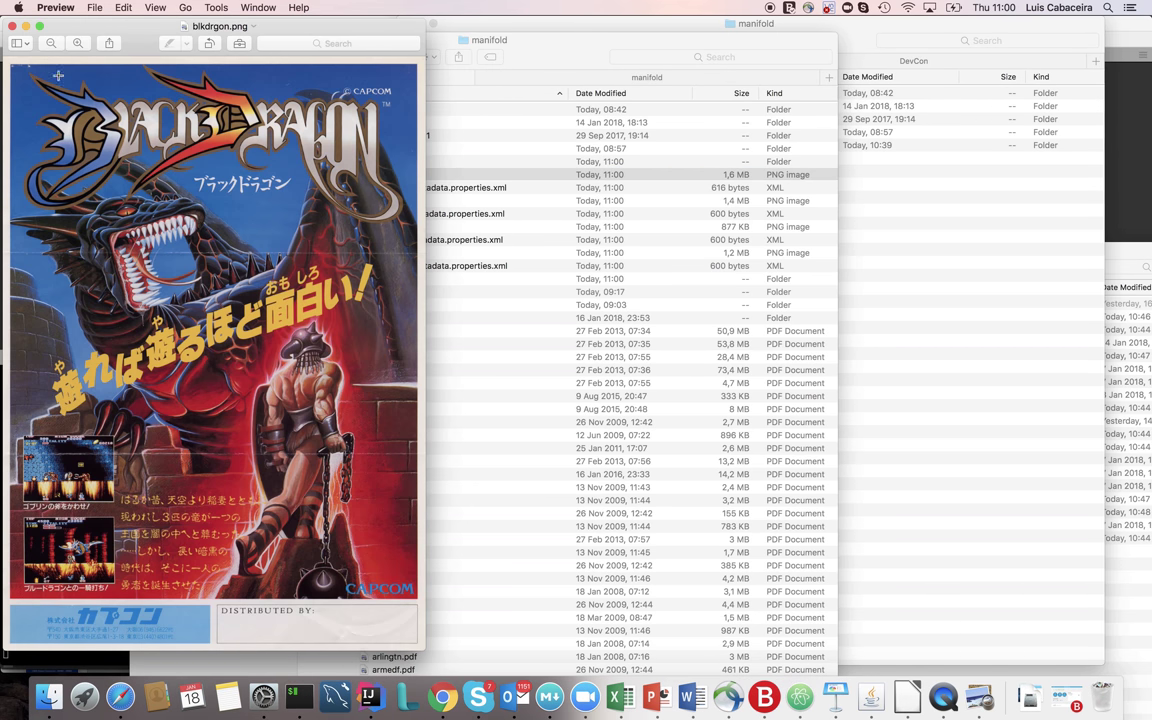
click(12, 26)
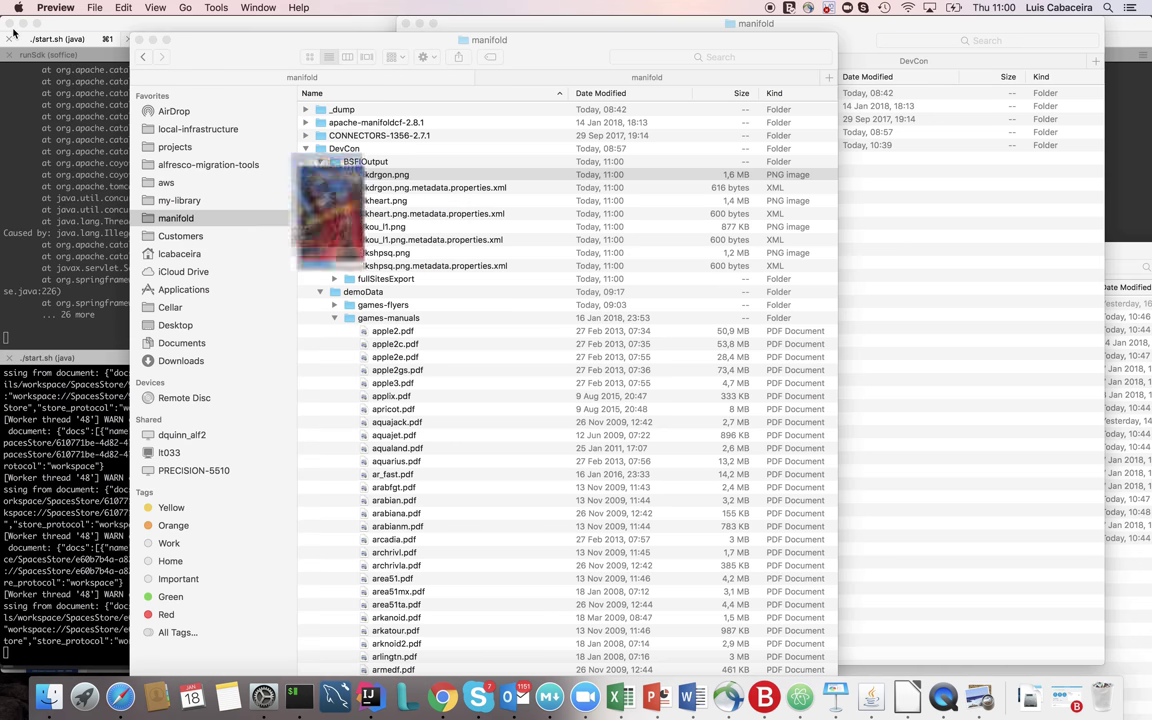
click(335, 279)
click(393, 293)
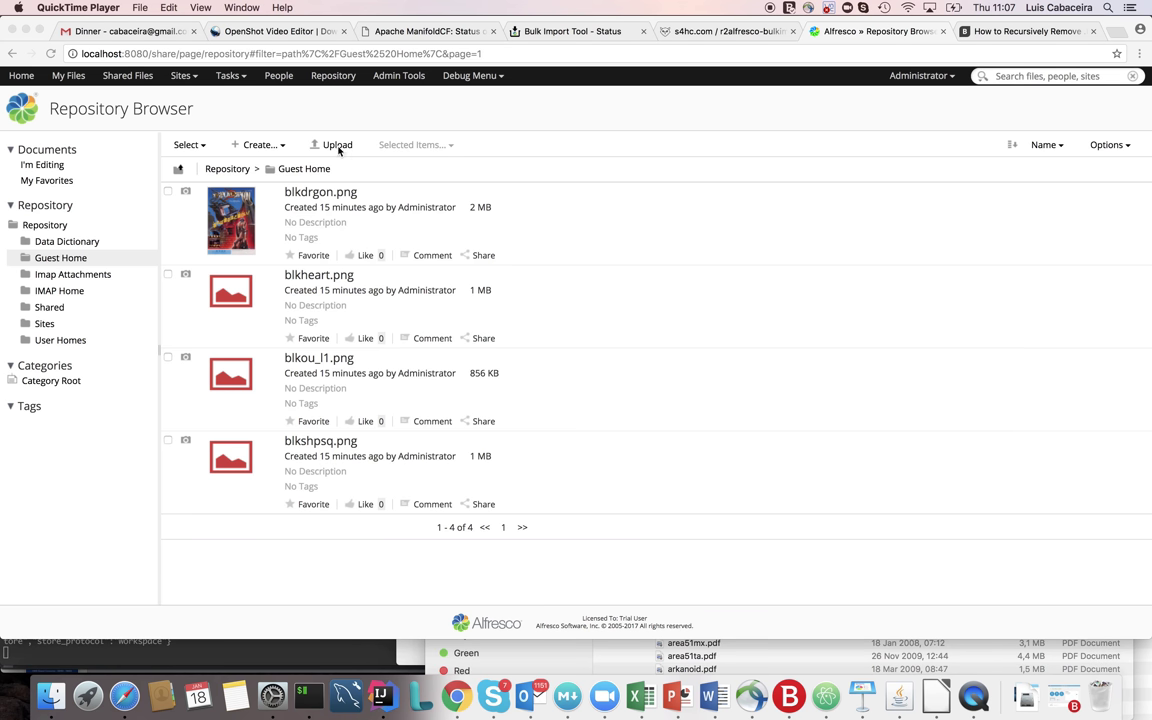
- Upload cueball.png and cuebrickj.png from games-flyers to Alfresco's Guest Home folder and check them in the listing
click(338, 146)
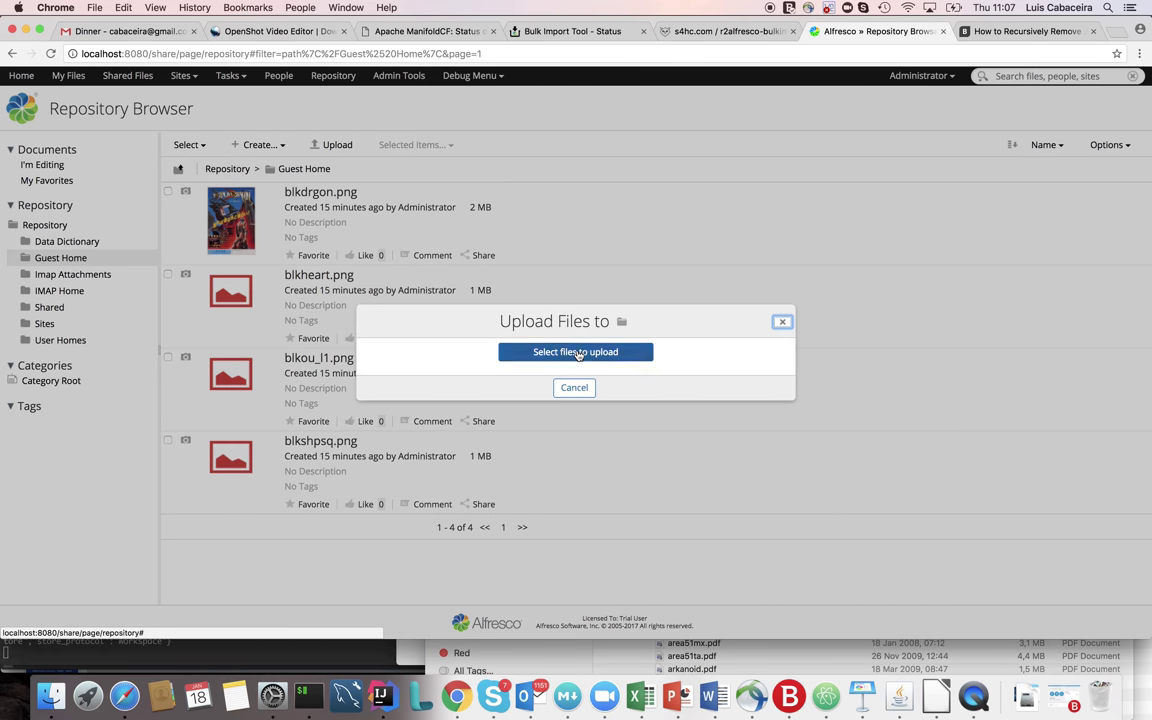
click(578, 352)
scroll(430, 205, down, 10)
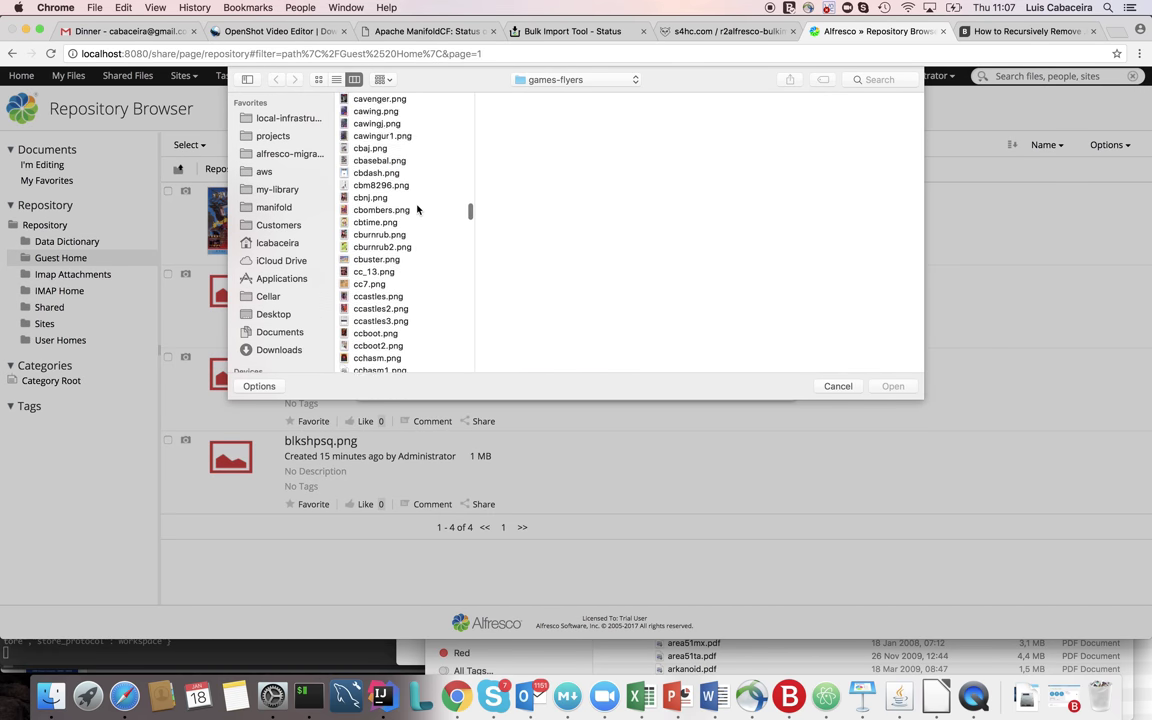
scroll(417, 209, down, 15)
scroll(372, 290, down, 15)
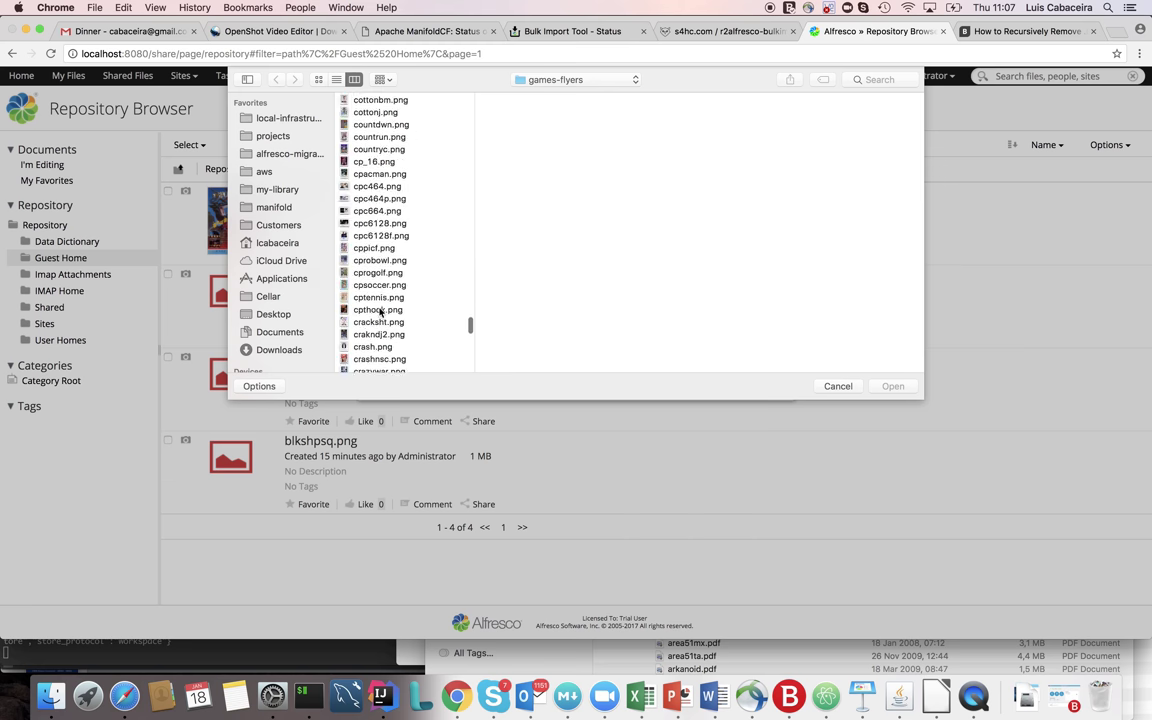
click(372, 281)
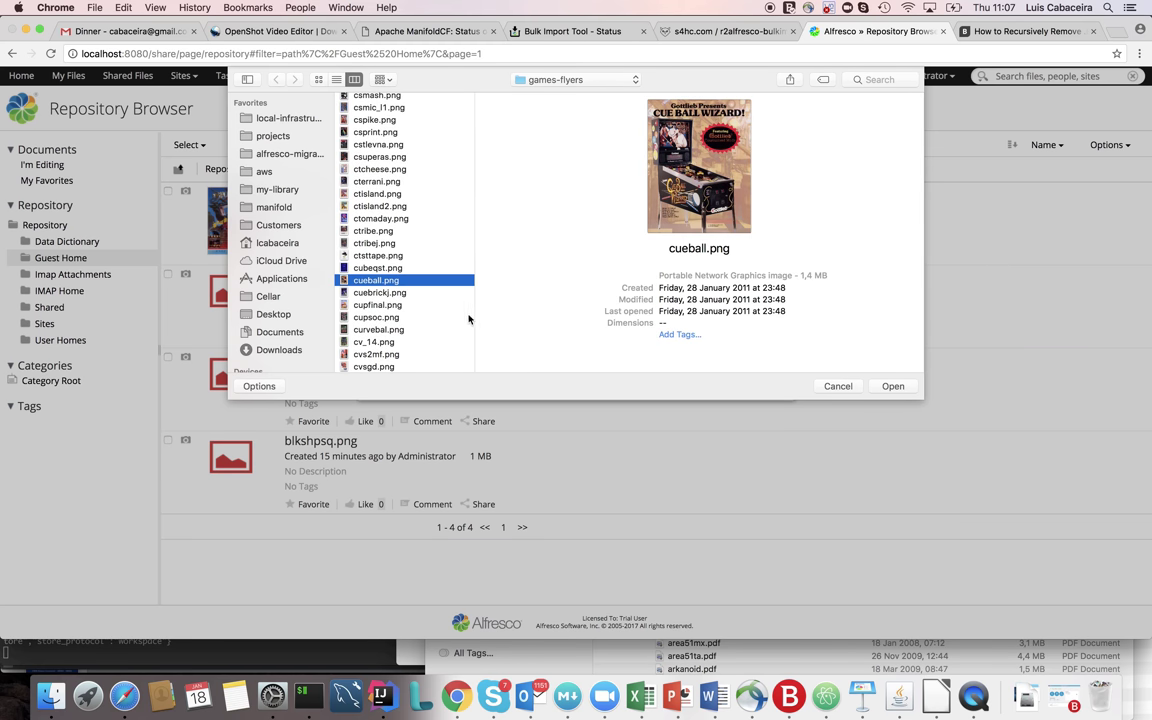
shift+click(380, 293)
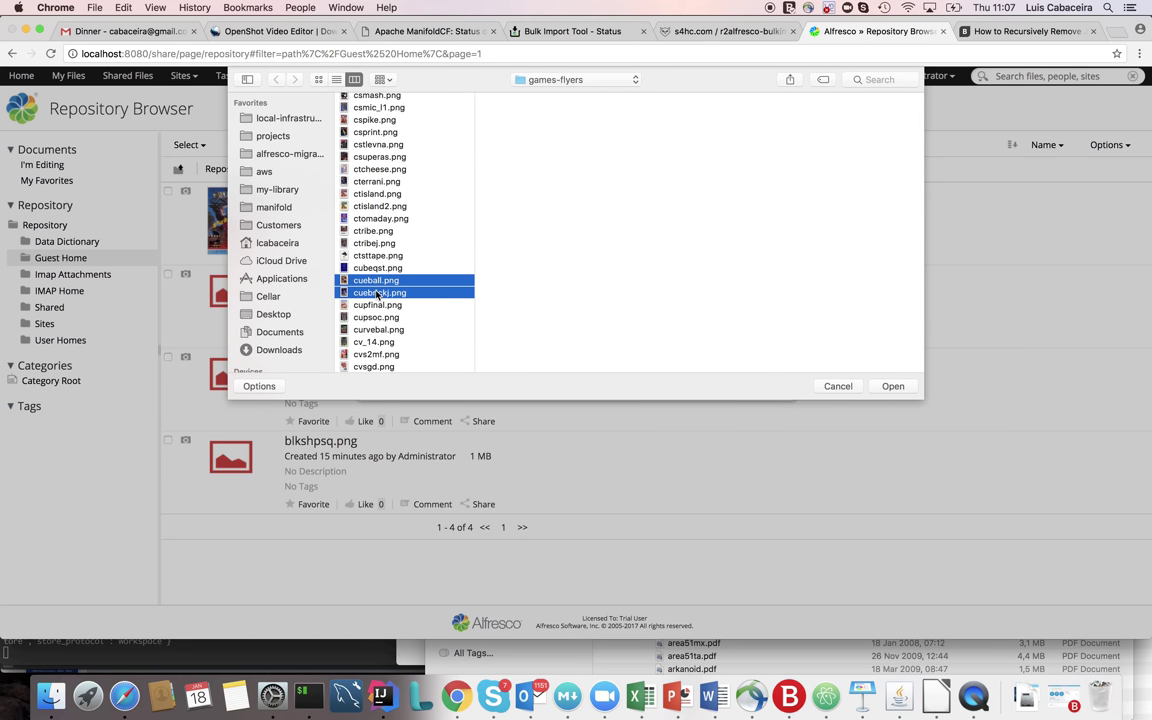
click(892, 386)
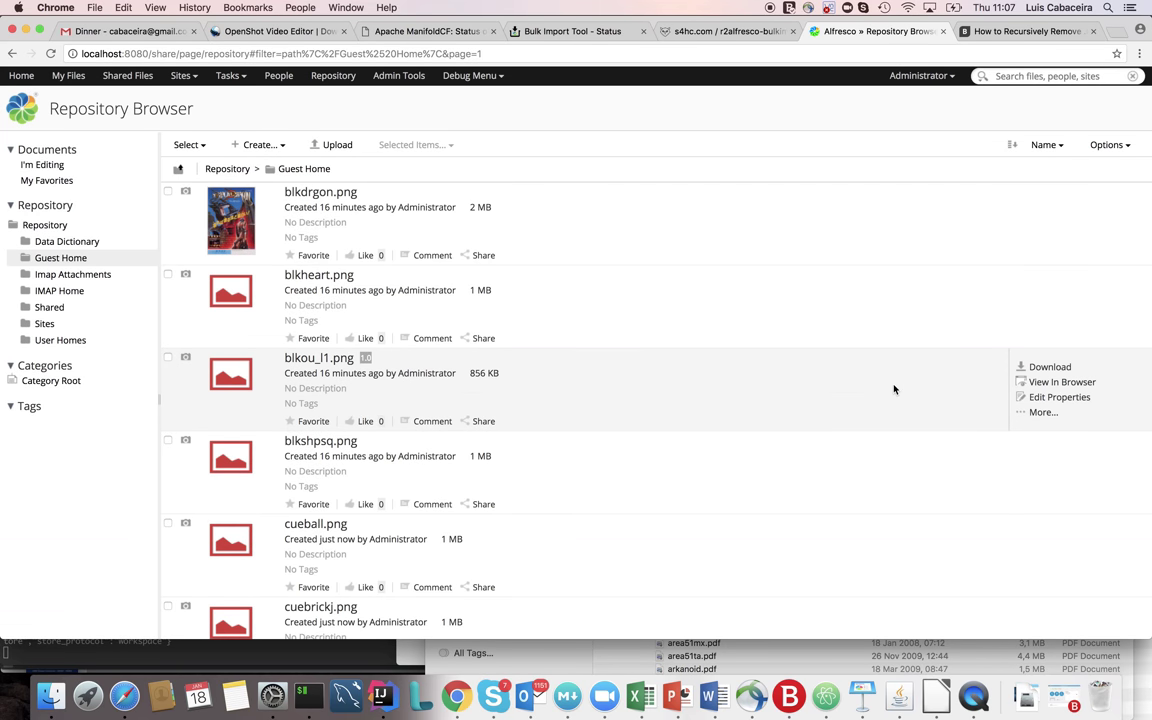
scroll(516, 369, down, 3)
drag(284, 413, 362, 419)
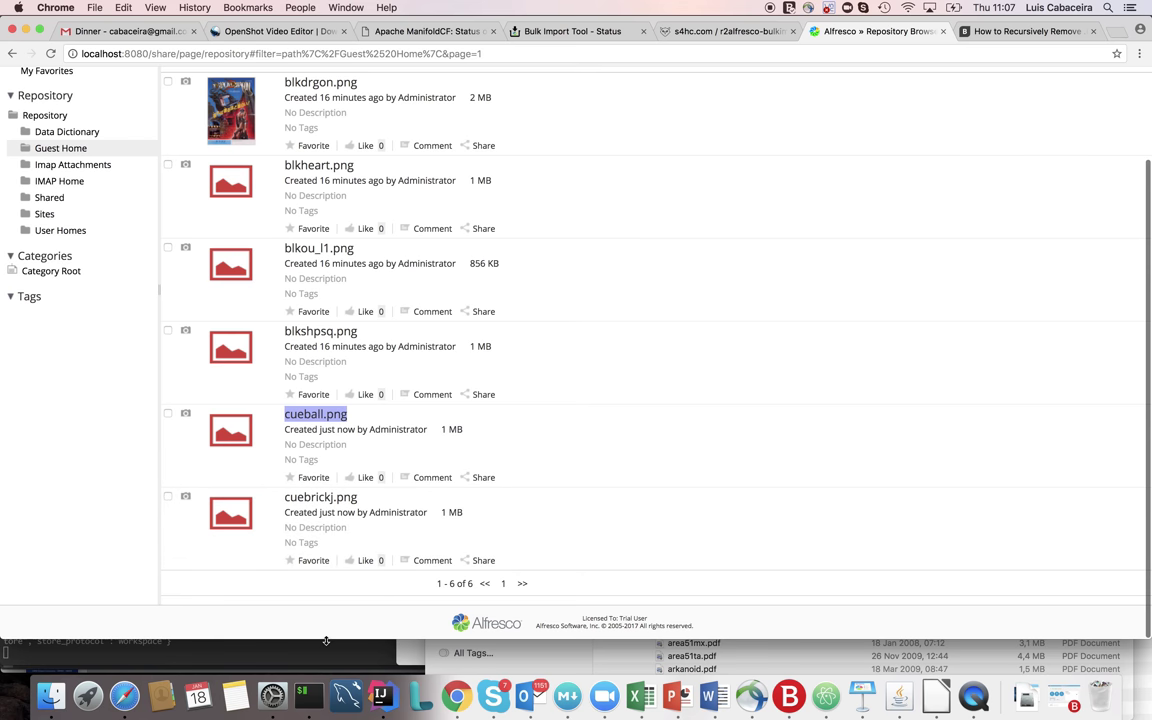
click(318, 625)
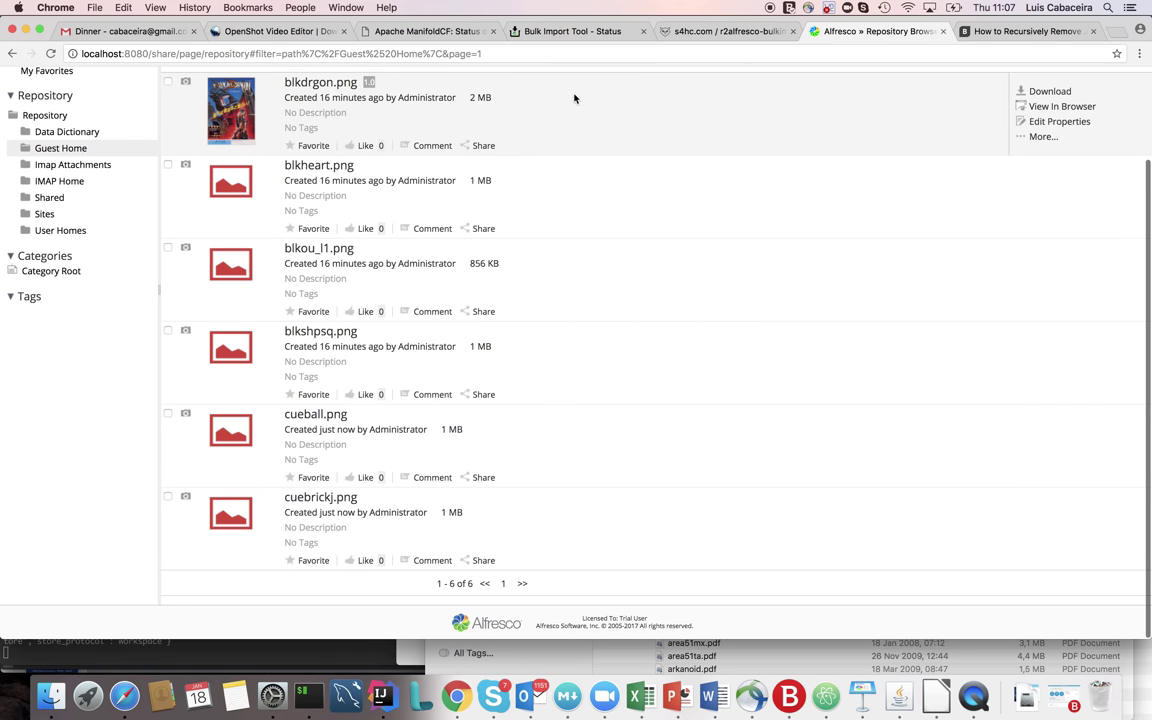
- Return to ManifoldCF, start the Alfresco Via Webscript to BFSI job again and refresh its status
click(388, 31)
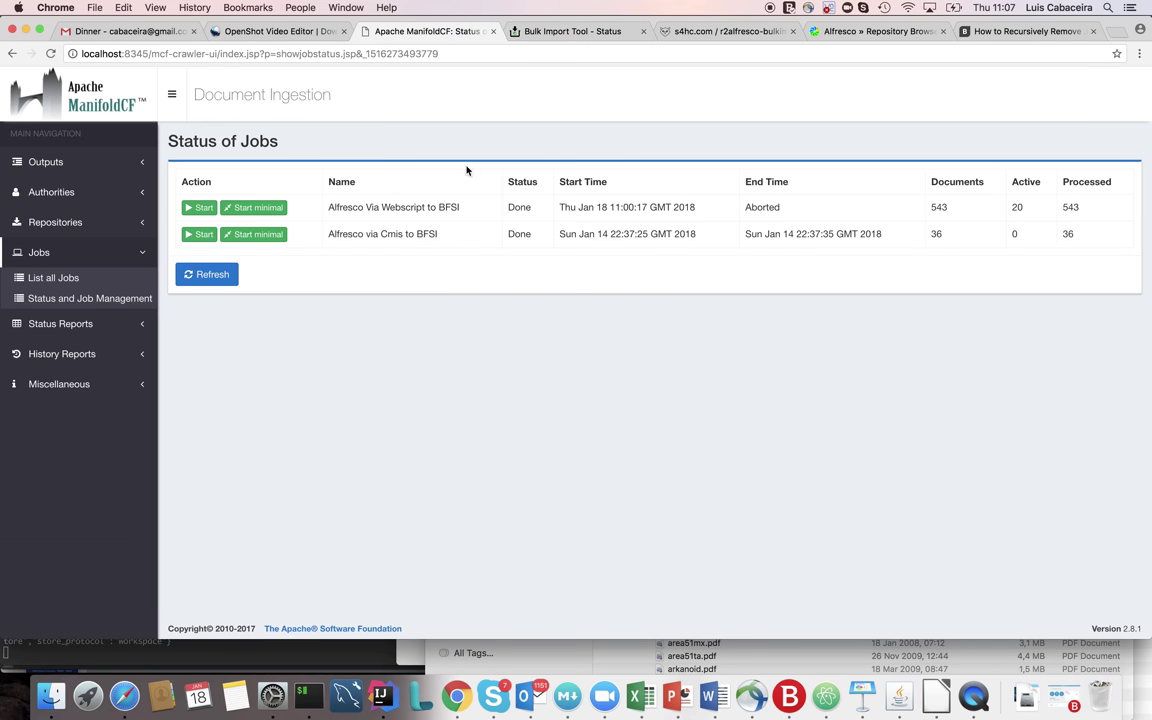
click(199, 208)
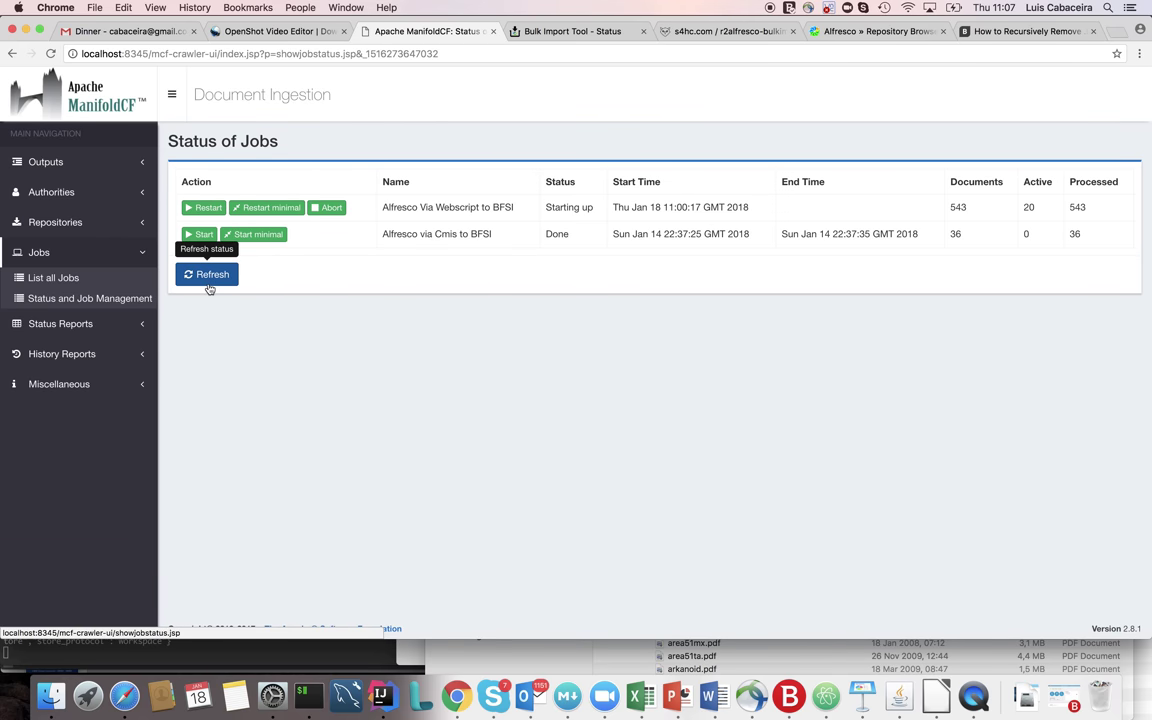
click(209, 283)
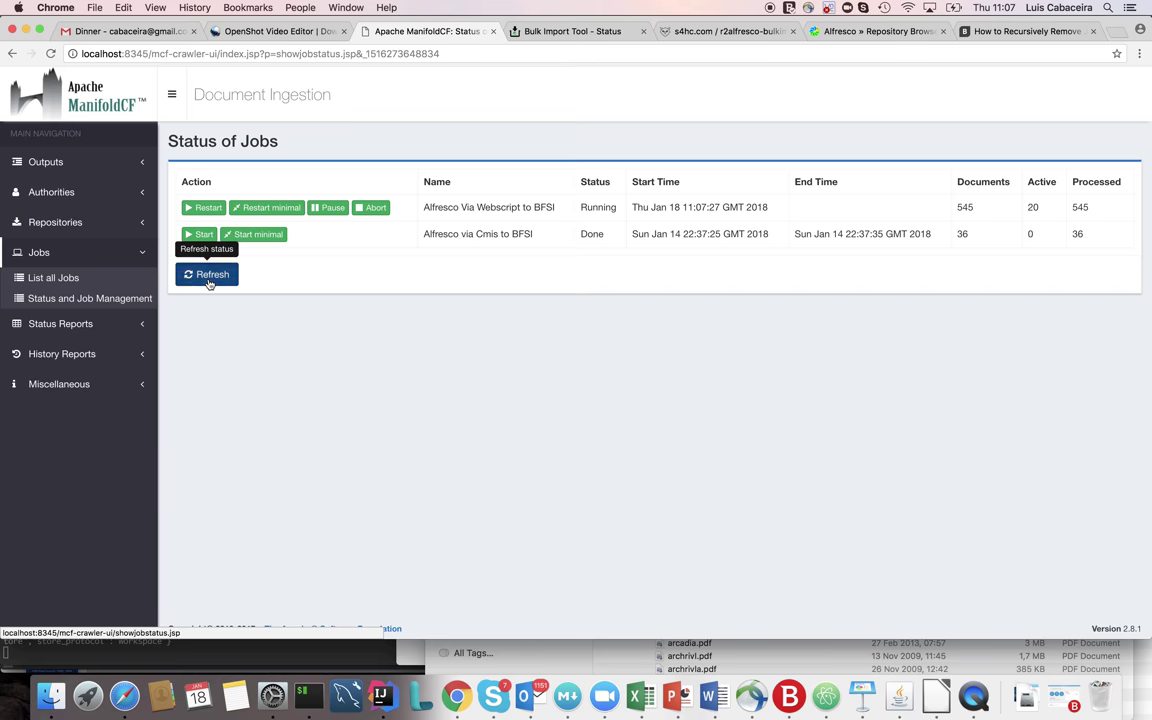
click(209, 275)
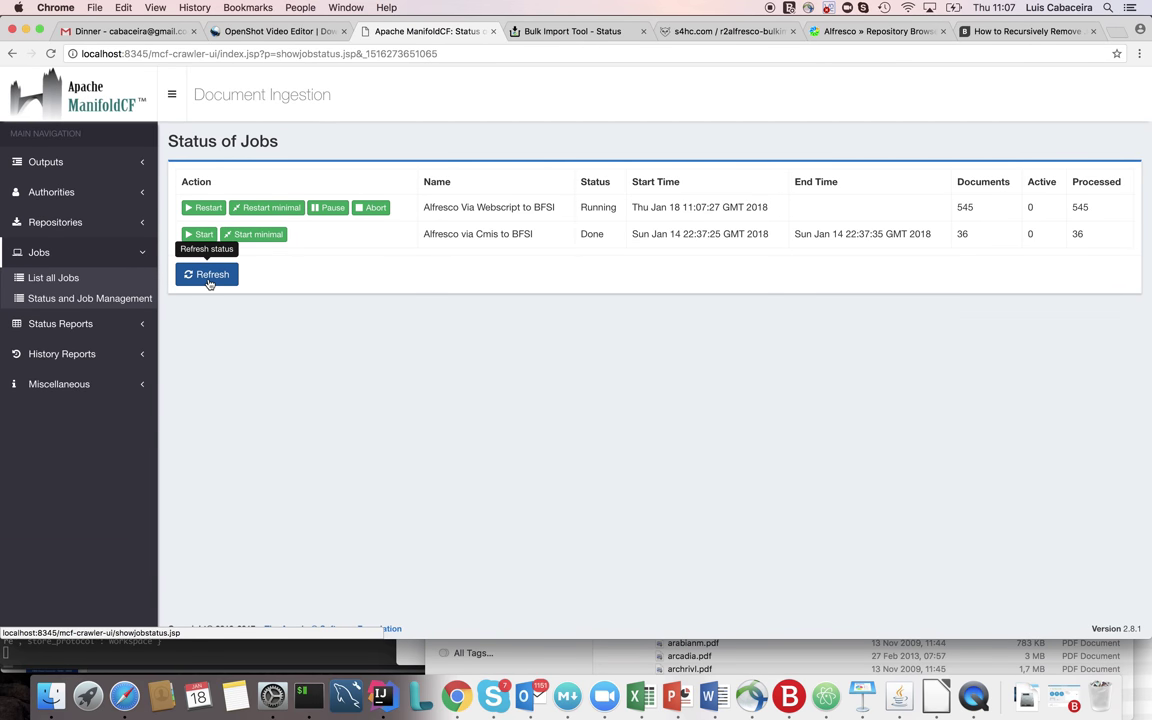
click(209, 283)
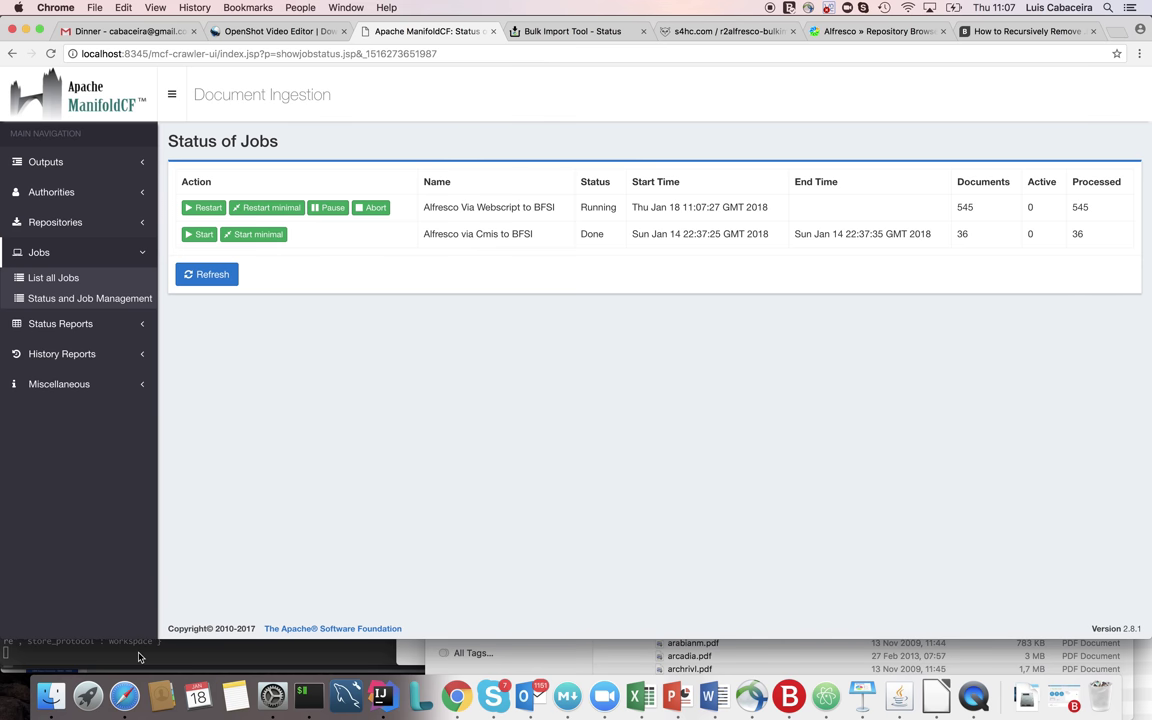
- Check the BSFIOutput folder in Finder for the exported cueball.png and cuebrickj.png files and their metadata XML files
click(51, 695)
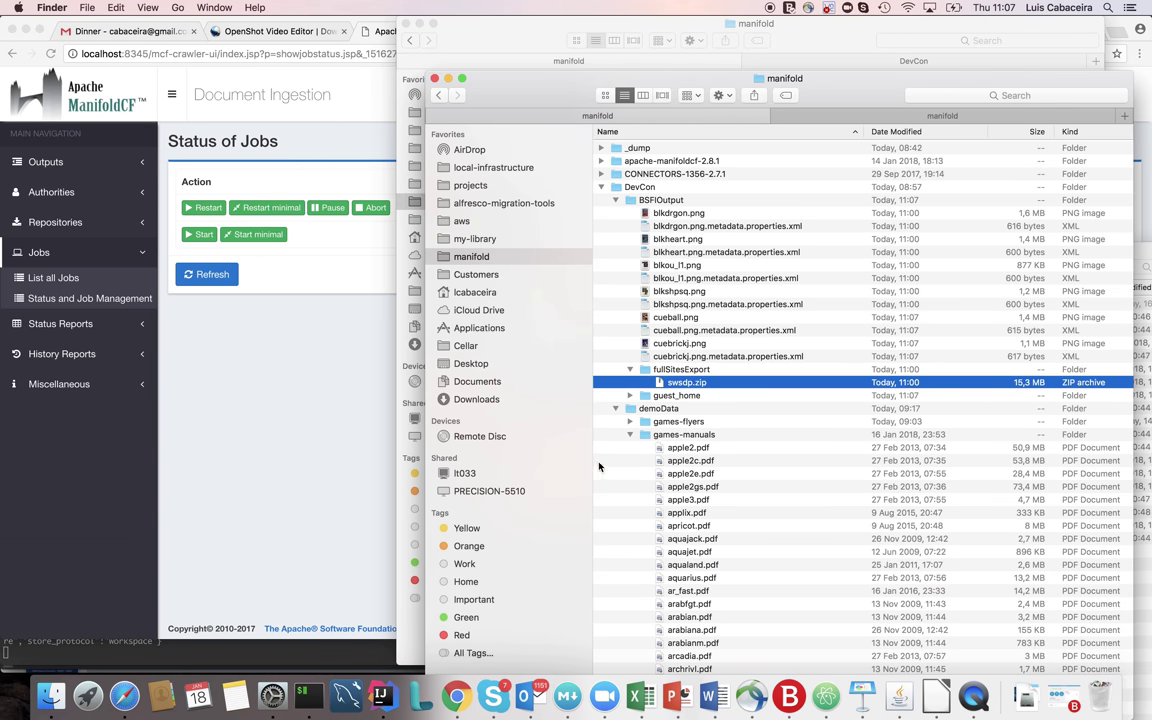
click(678, 356)
shift+click(674, 345)
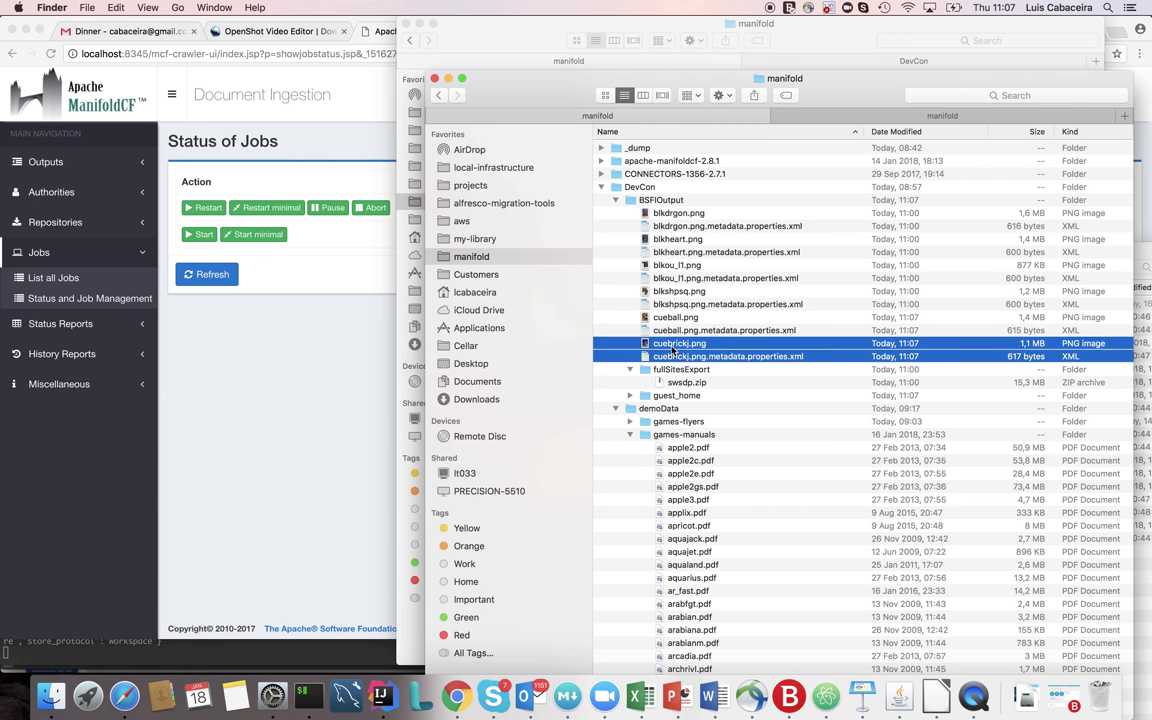
shift+click(668, 331)
shift+click(752, 317)
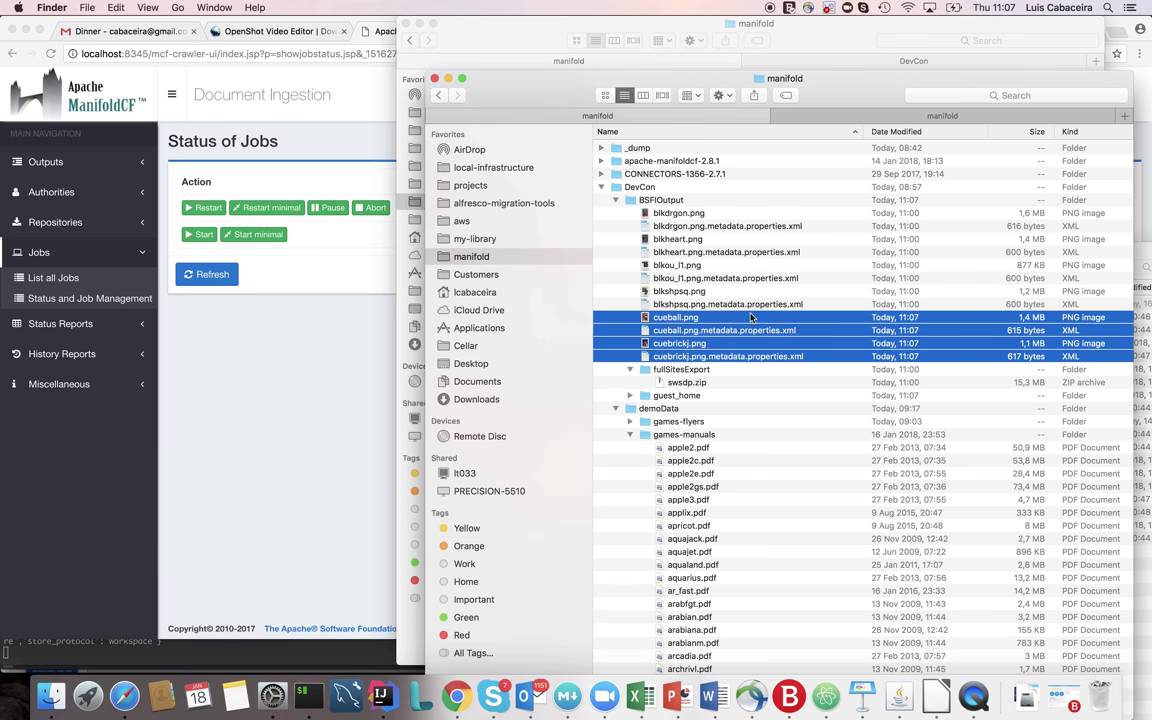
click(902, 292)
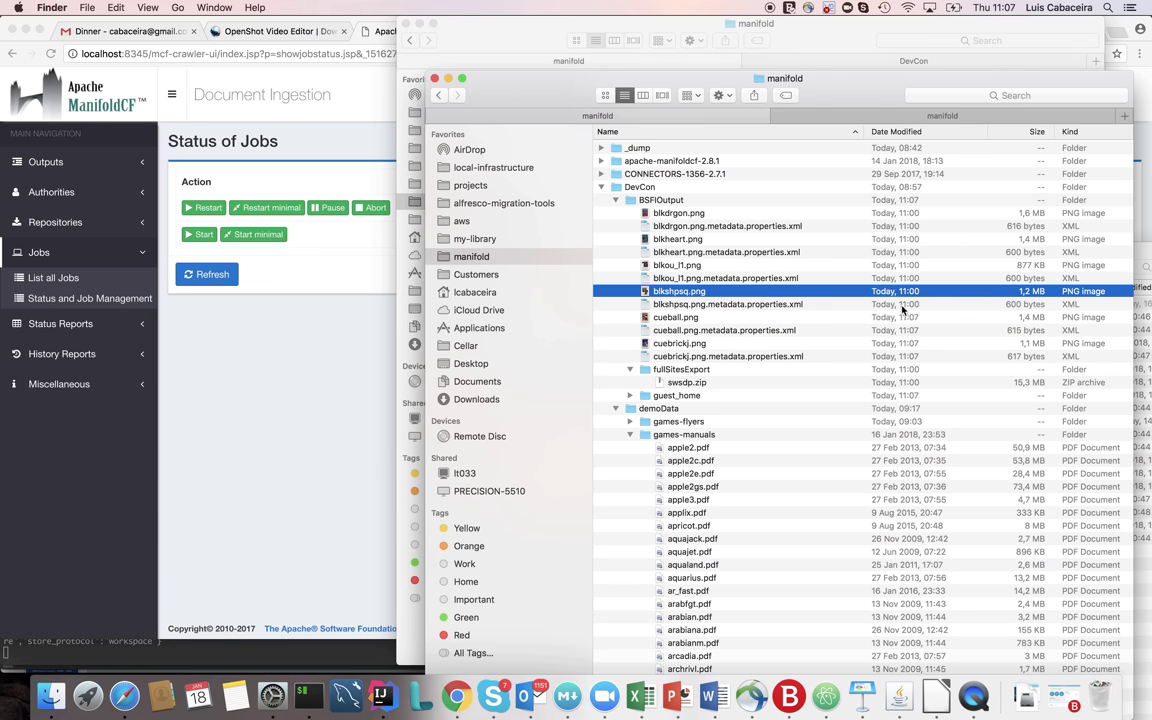
click(974, 697)
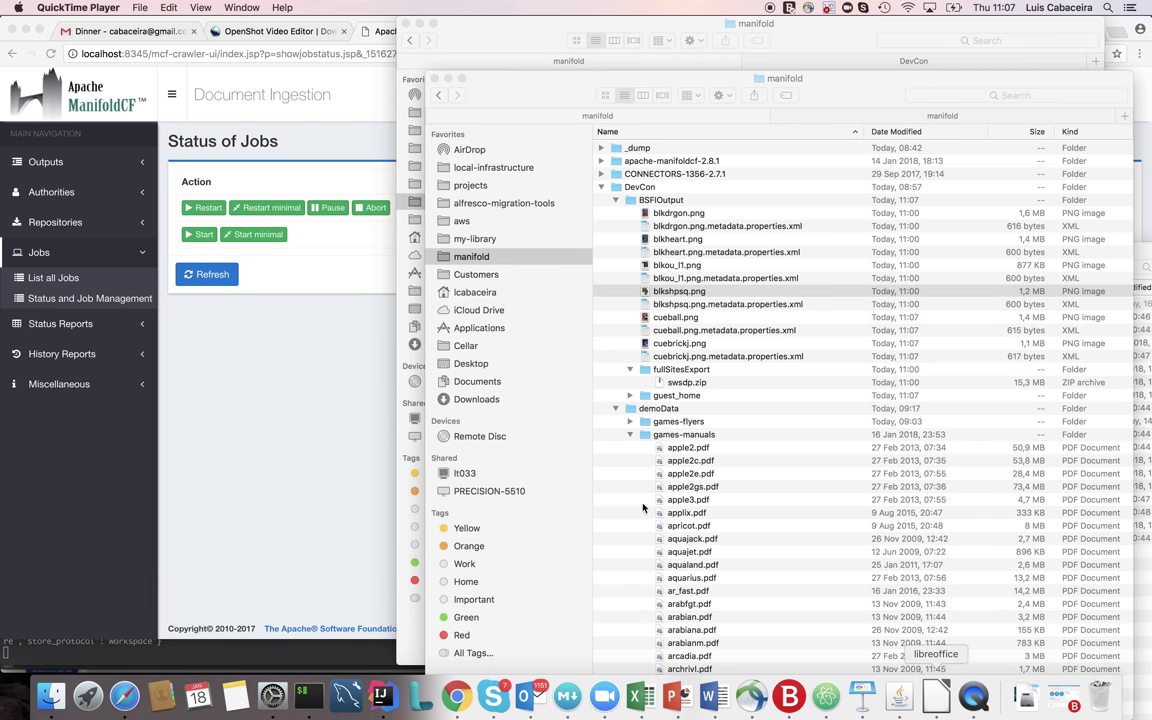
- List ManifoldCF's repository connections and open the server settings of the Cmis Repository Connector
click(55, 222)
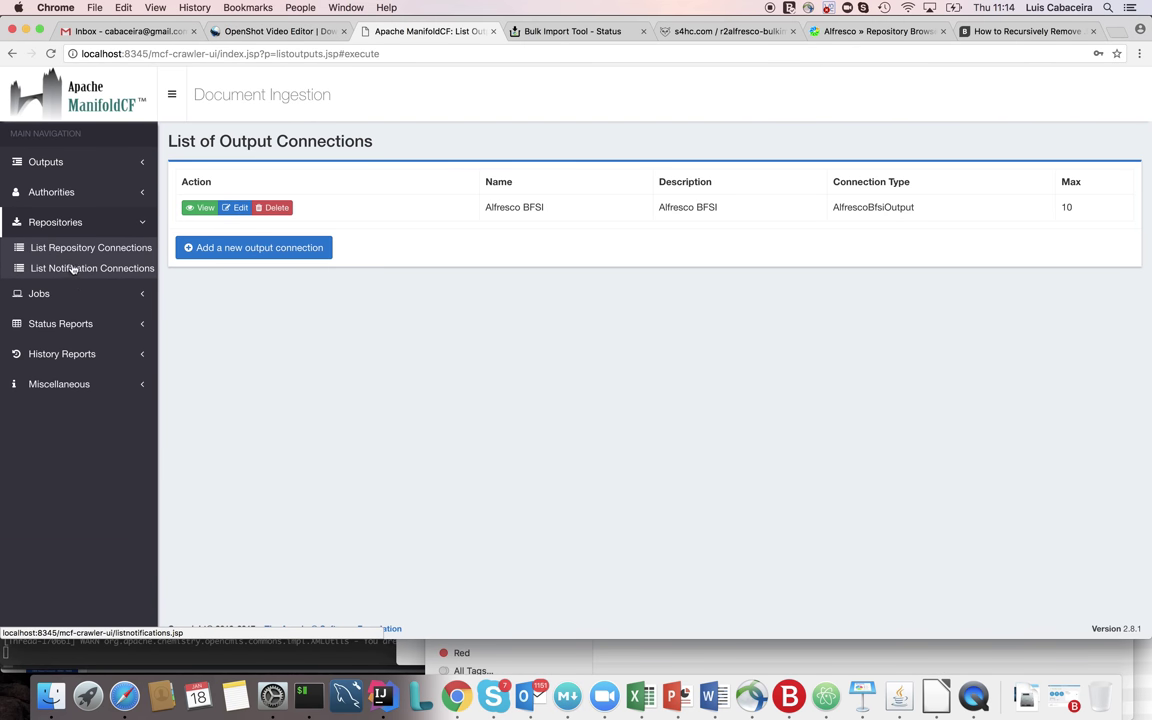
click(79, 250)
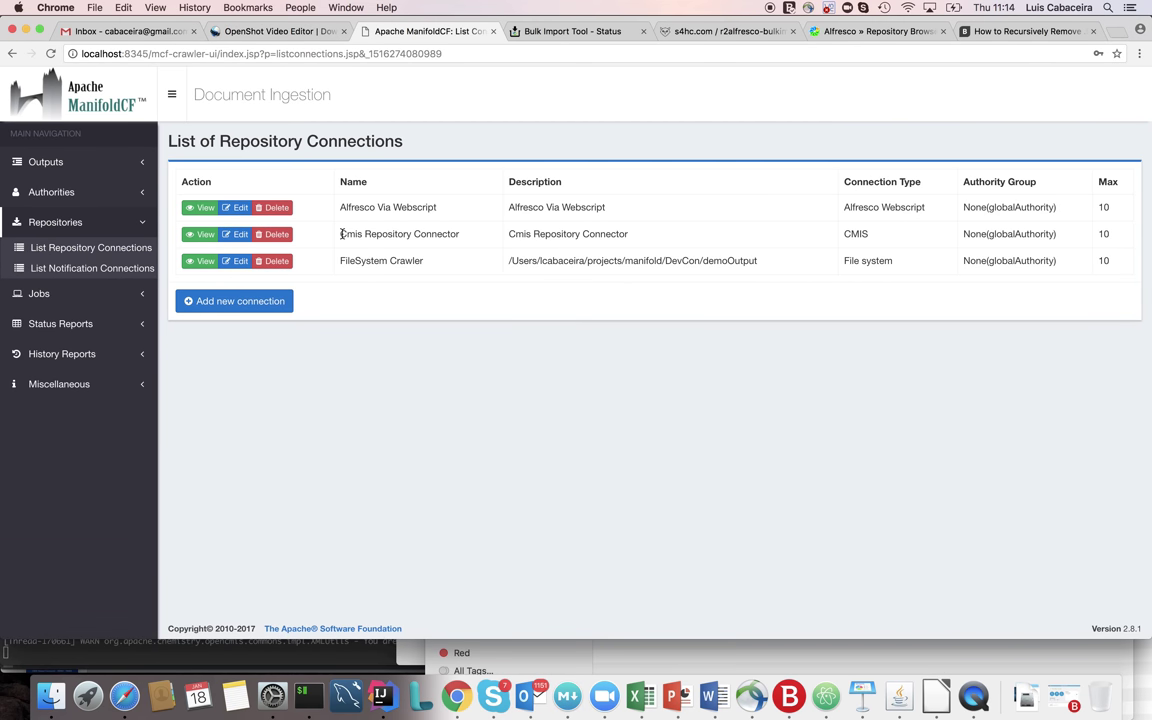
drag(342, 234, 447, 235)
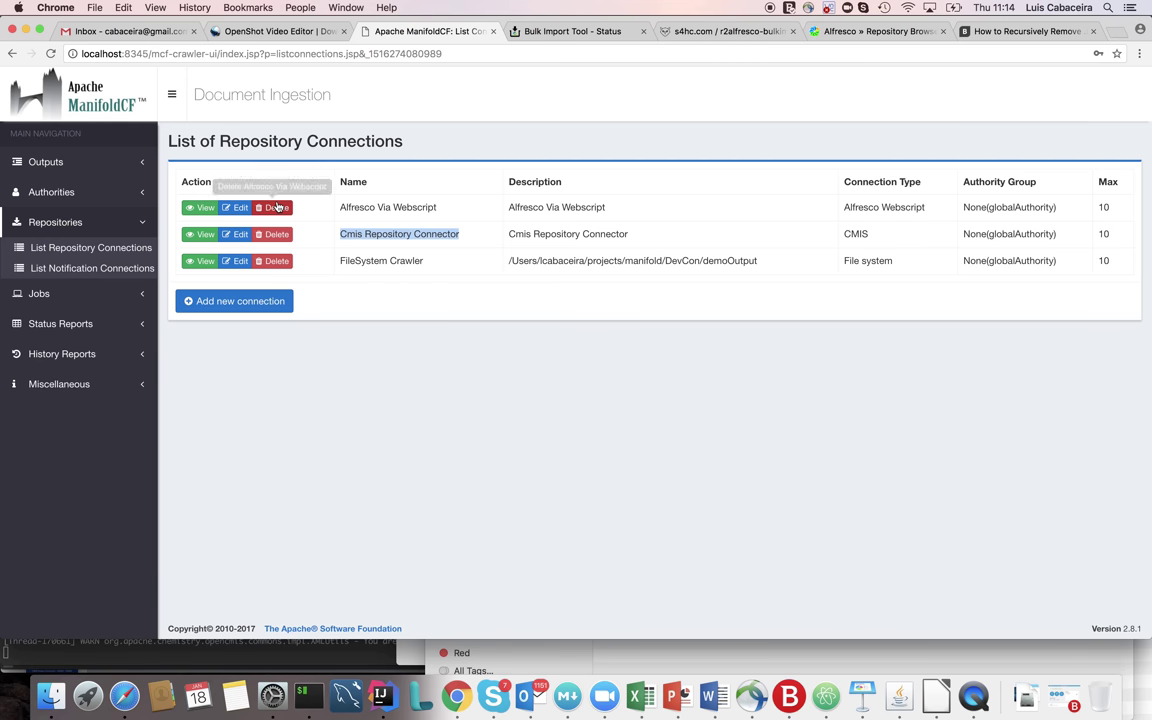
click(238, 234)
click(375, 185)
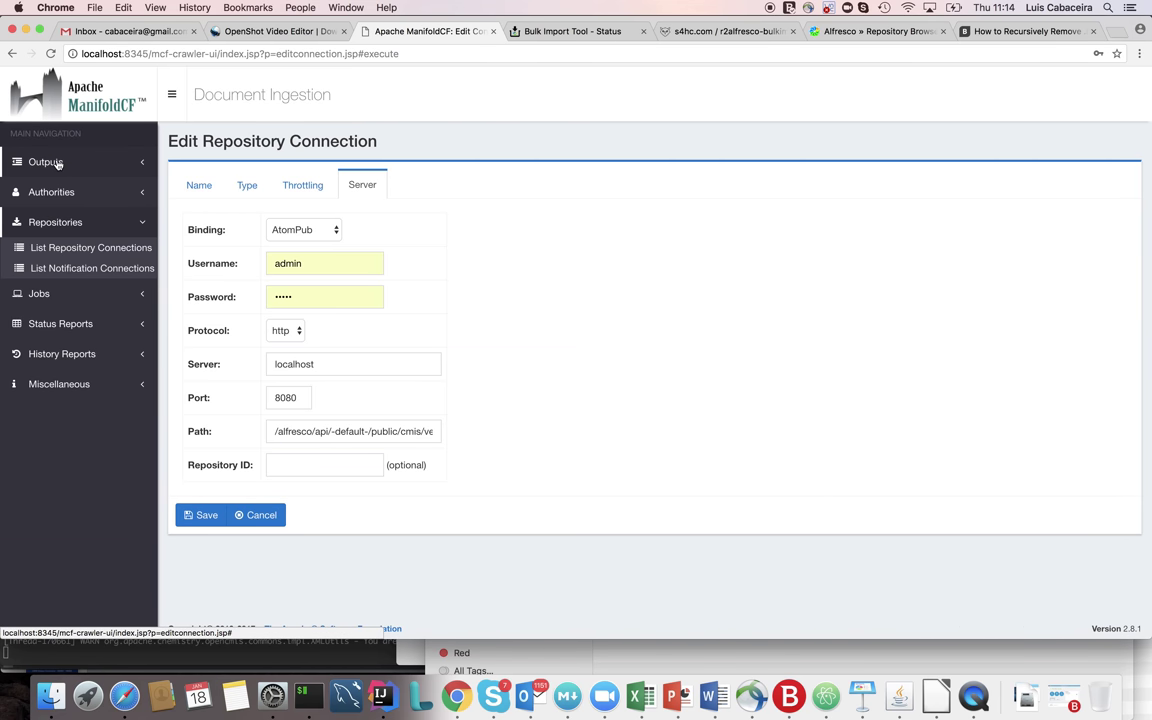
- List all jobs and locate the Alfresco via Cmis to BFSI job
click(46, 295)
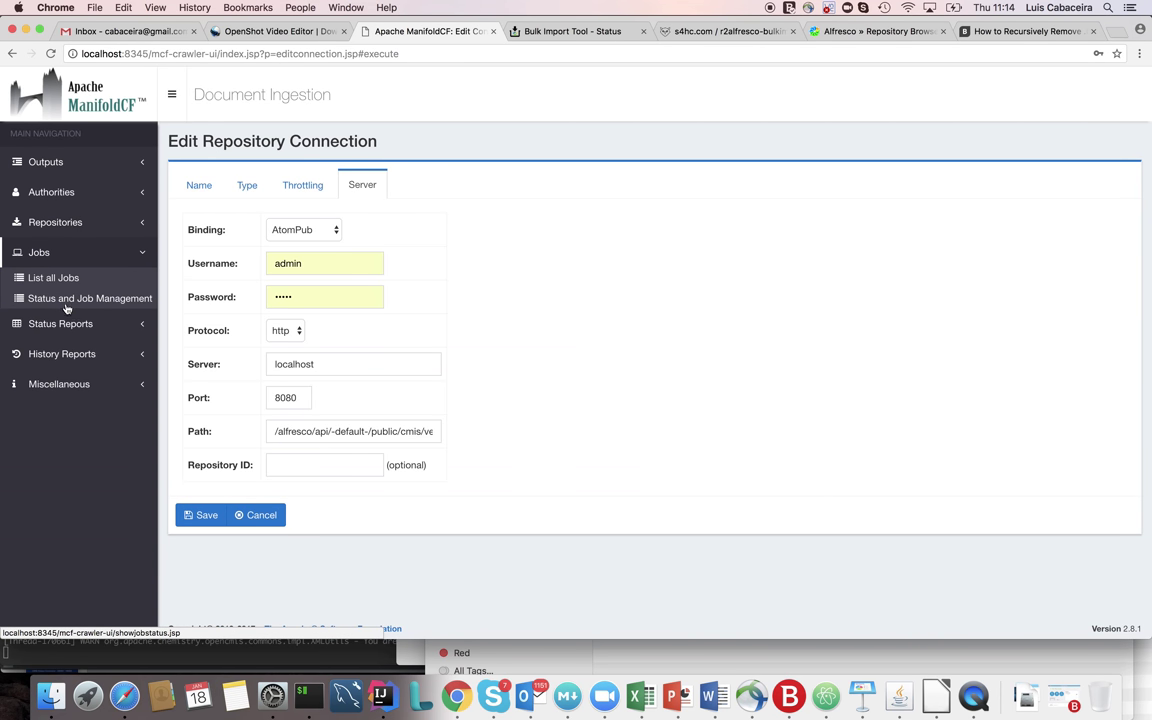
click(58, 280)
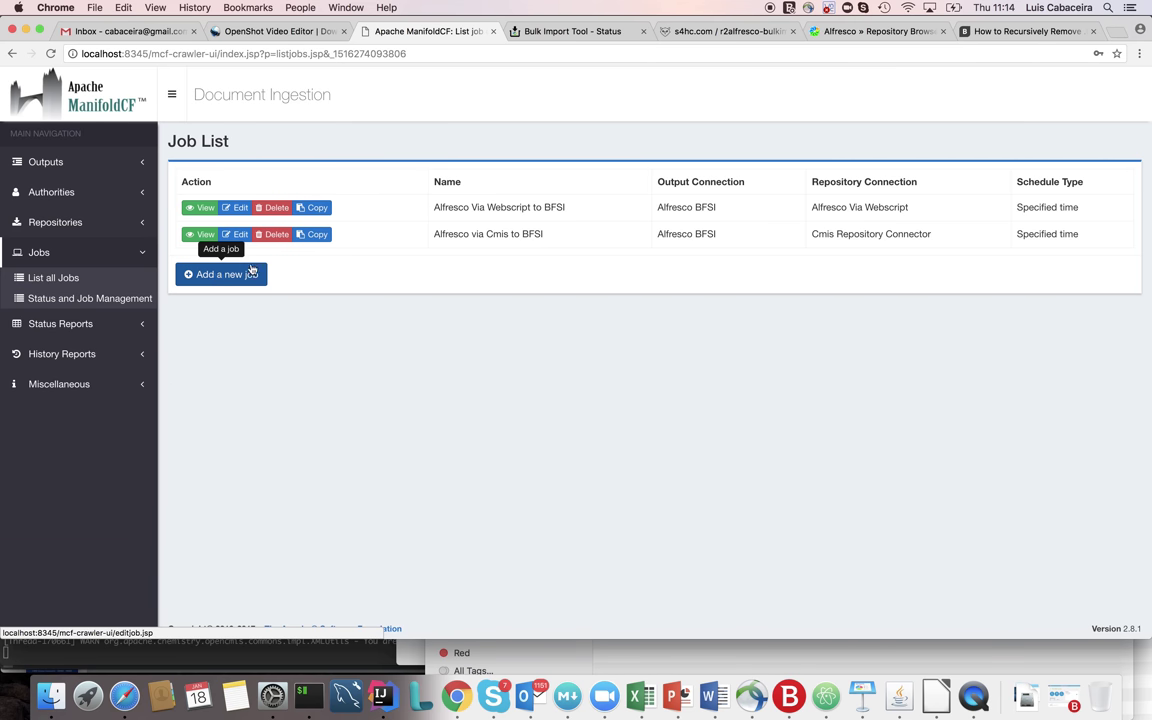
drag(481, 234, 548, 236)
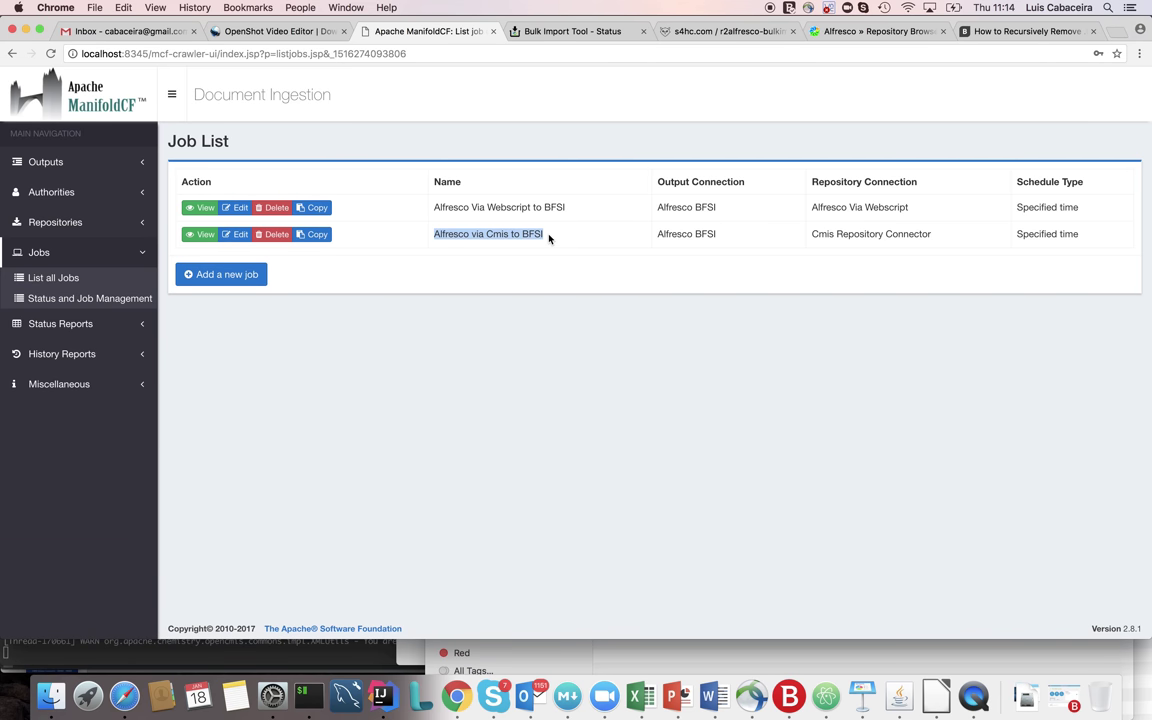
- Open the Alfresco via Cmis to BFSI job for editing and review its CMIS query
click(236, 234)
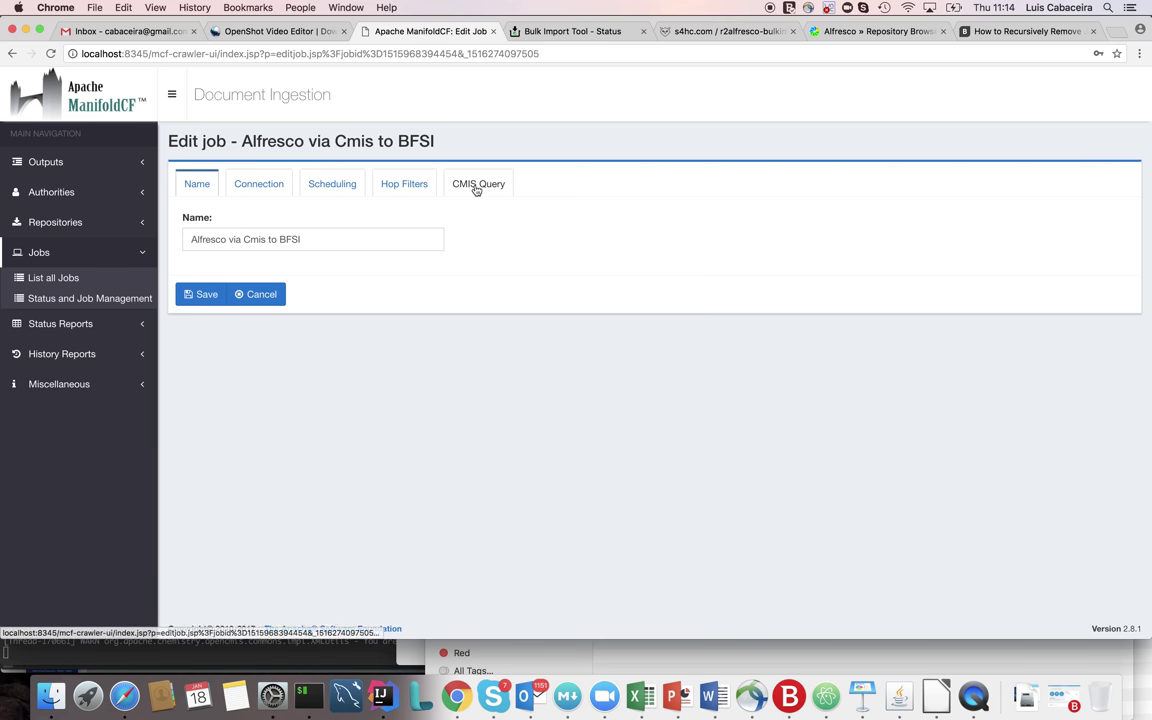
click(478, 184)
double_click(276, 228)
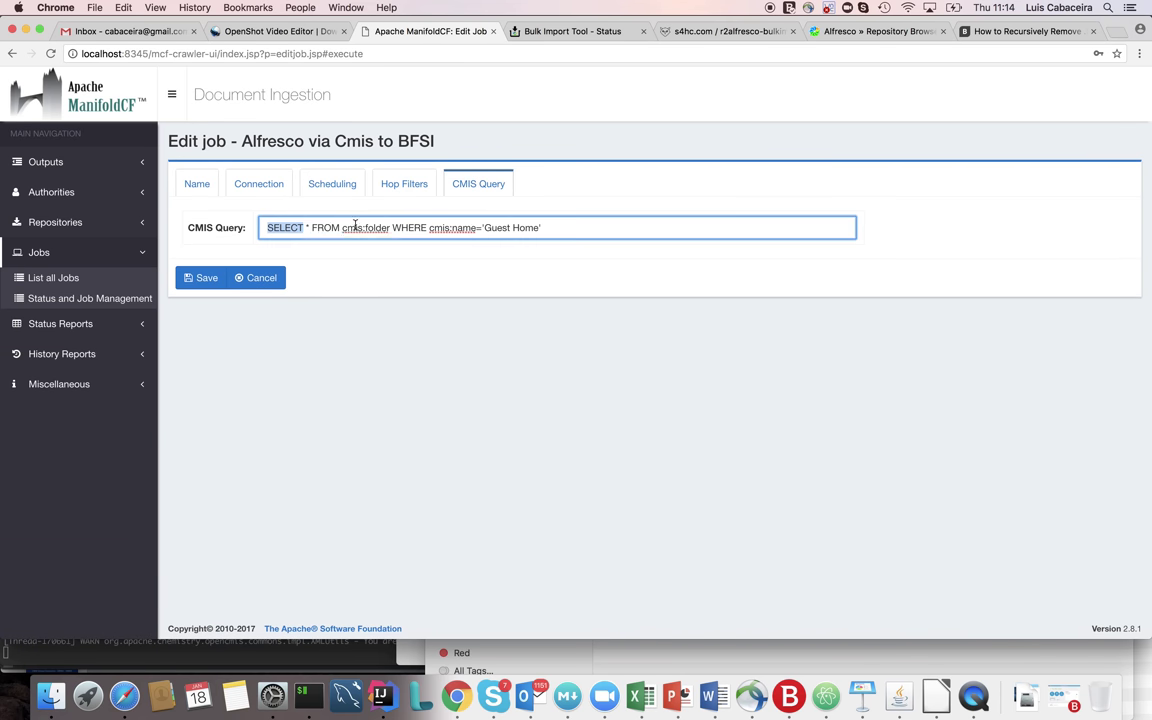
triple_click(540, 229)
click(540, 229)
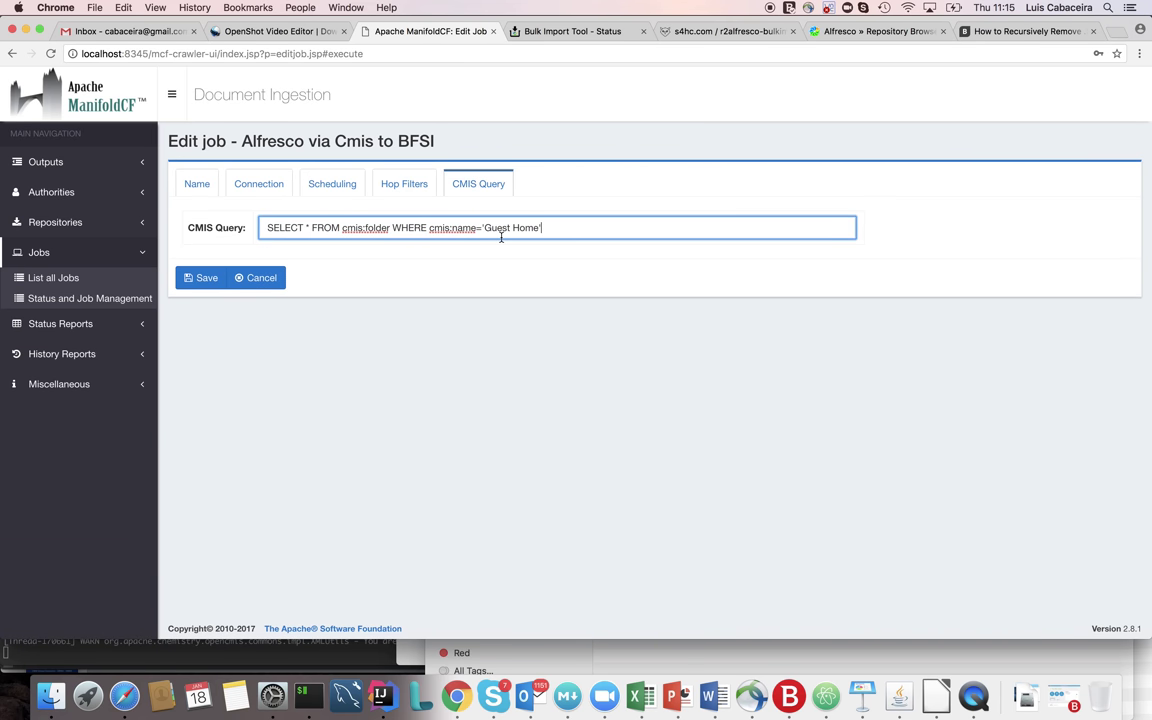
click(561, 315)
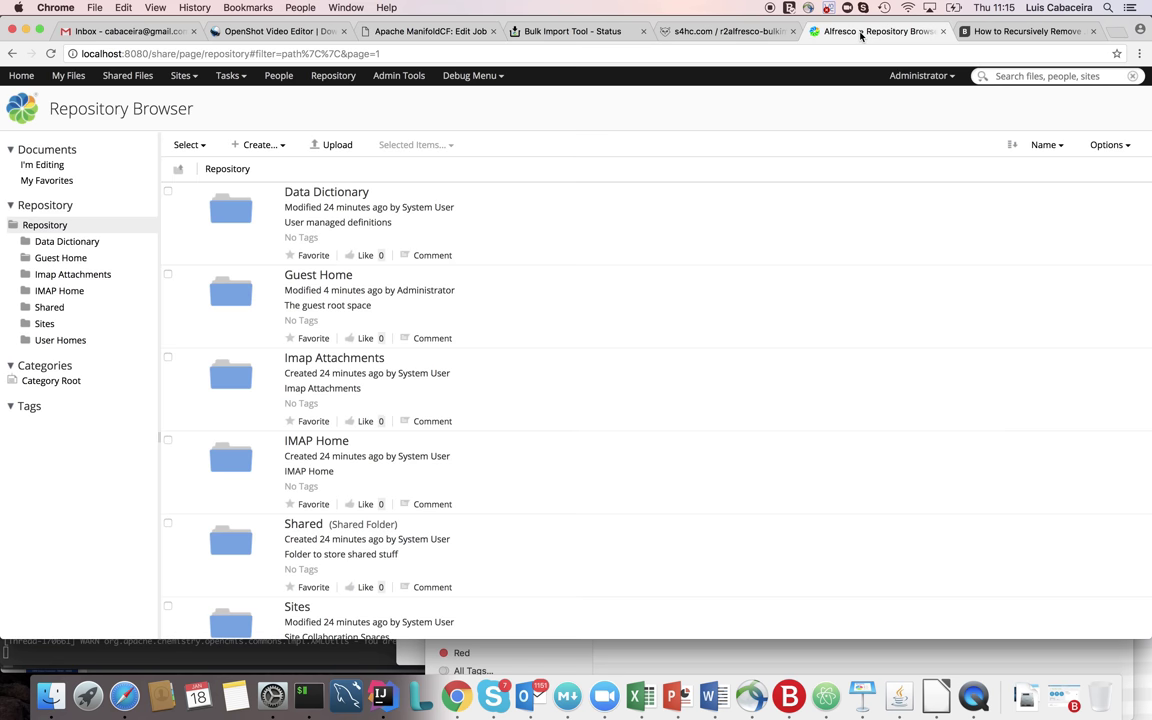
- Switch to the Alfresco Repository Browser and look through the files in the Guest Home folder
click(872, 31)
click(317, 276)
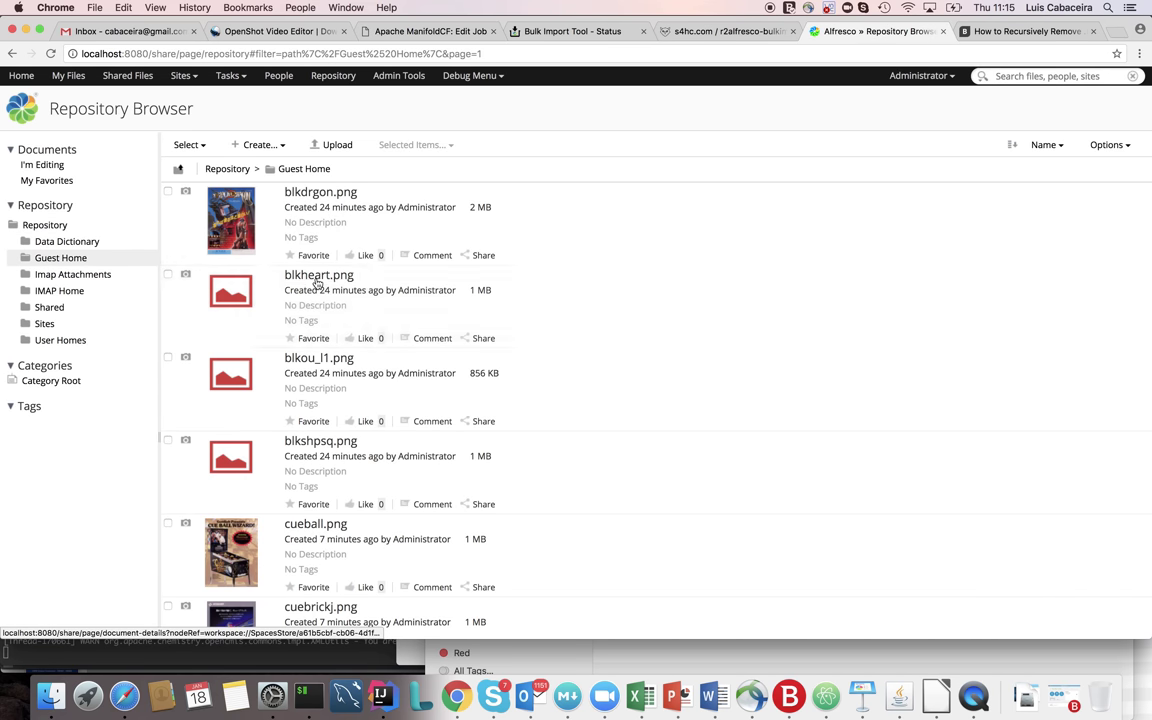
scroll(323, 238, down, 3)
scroll(330, 300, up, 5)
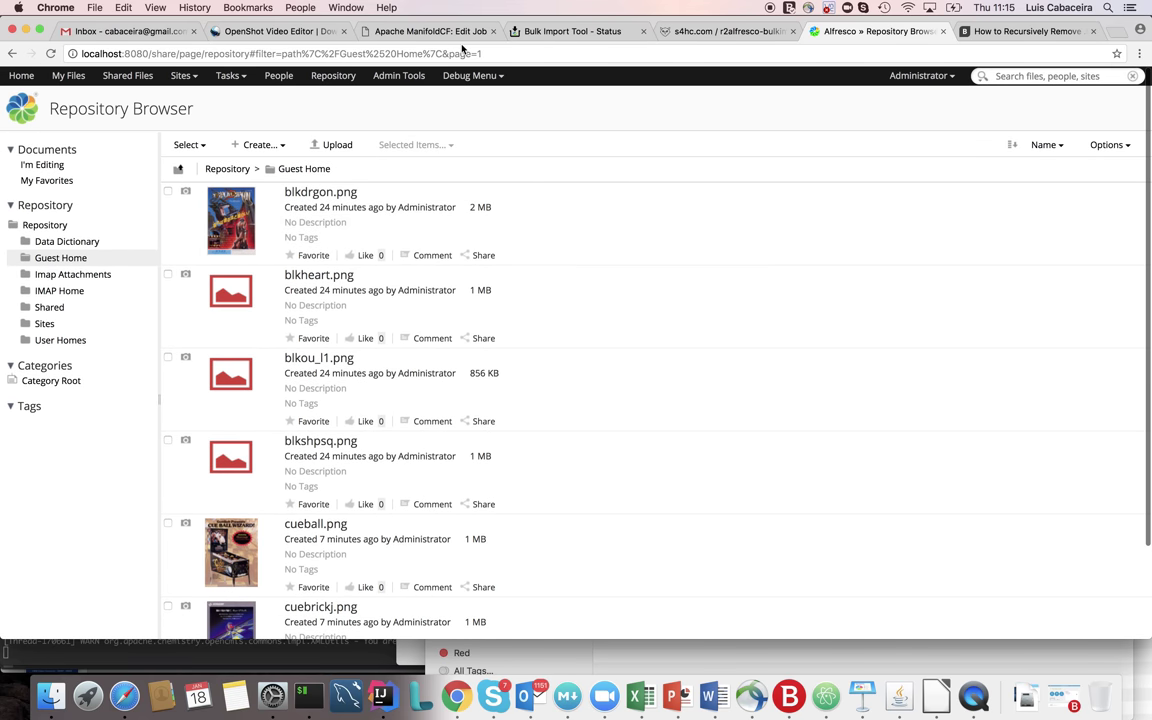
- Return to ManifoldCF, refresh the job status overview and check the BSFIOutput folder in Finder
click(432, 32)
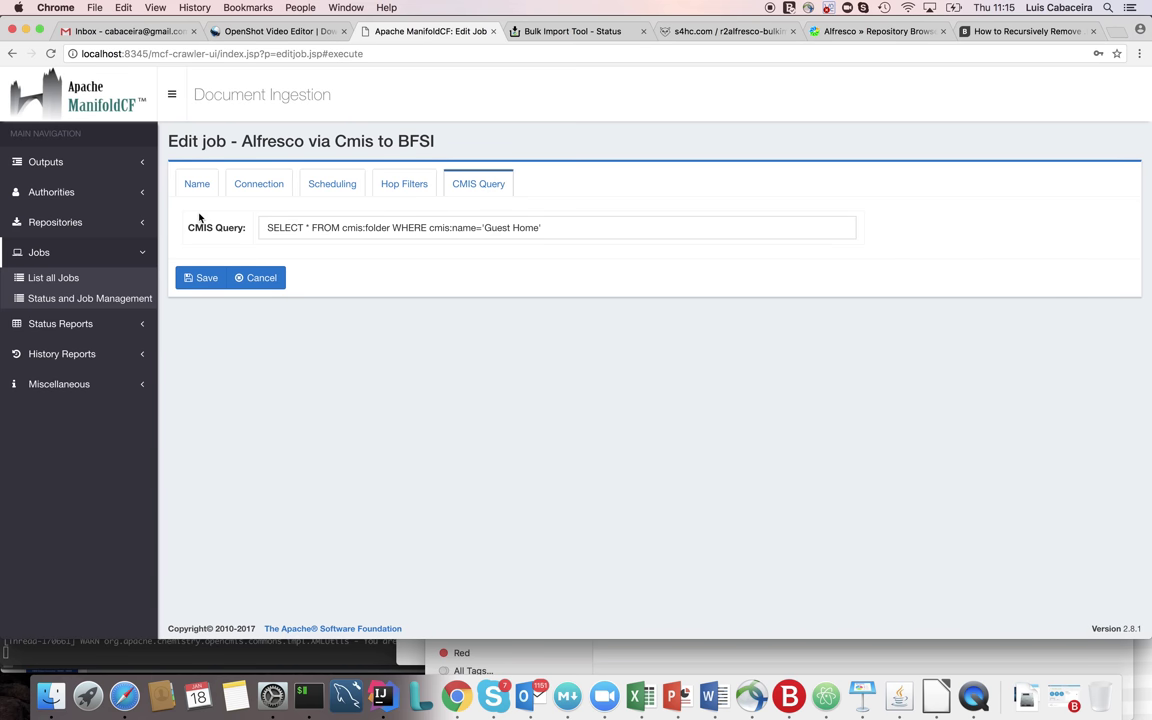
click(72, 300)
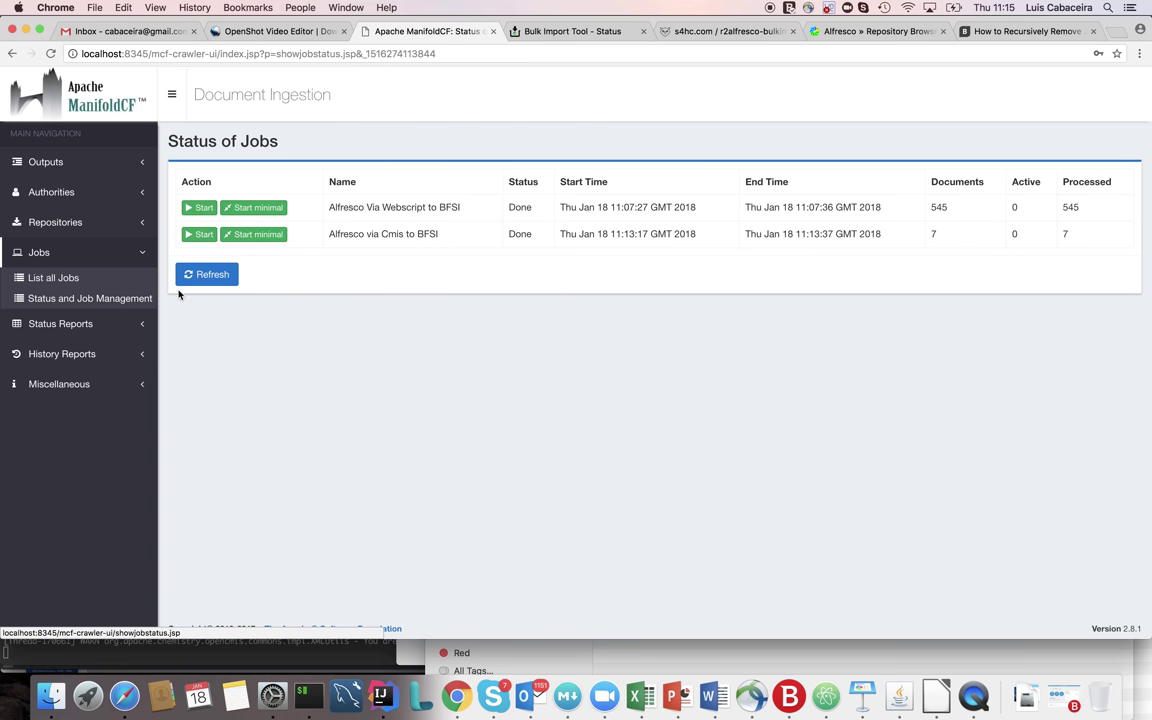
click(207, 282)
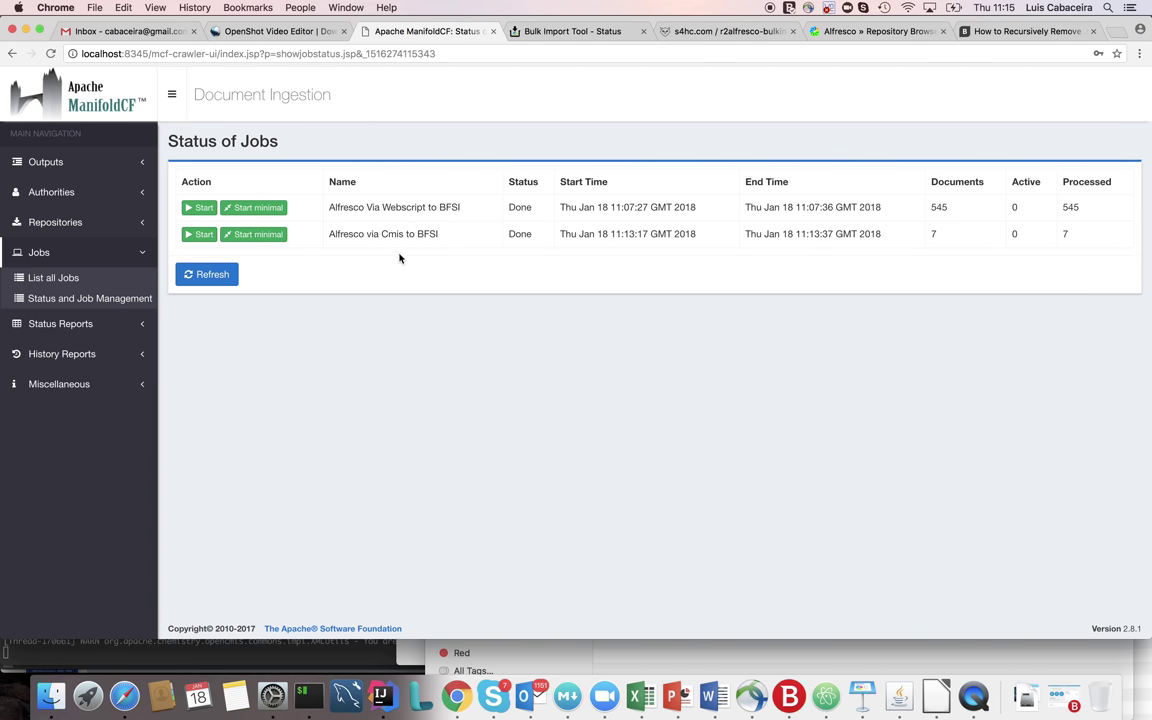
drag(330, 234, 512, 234)
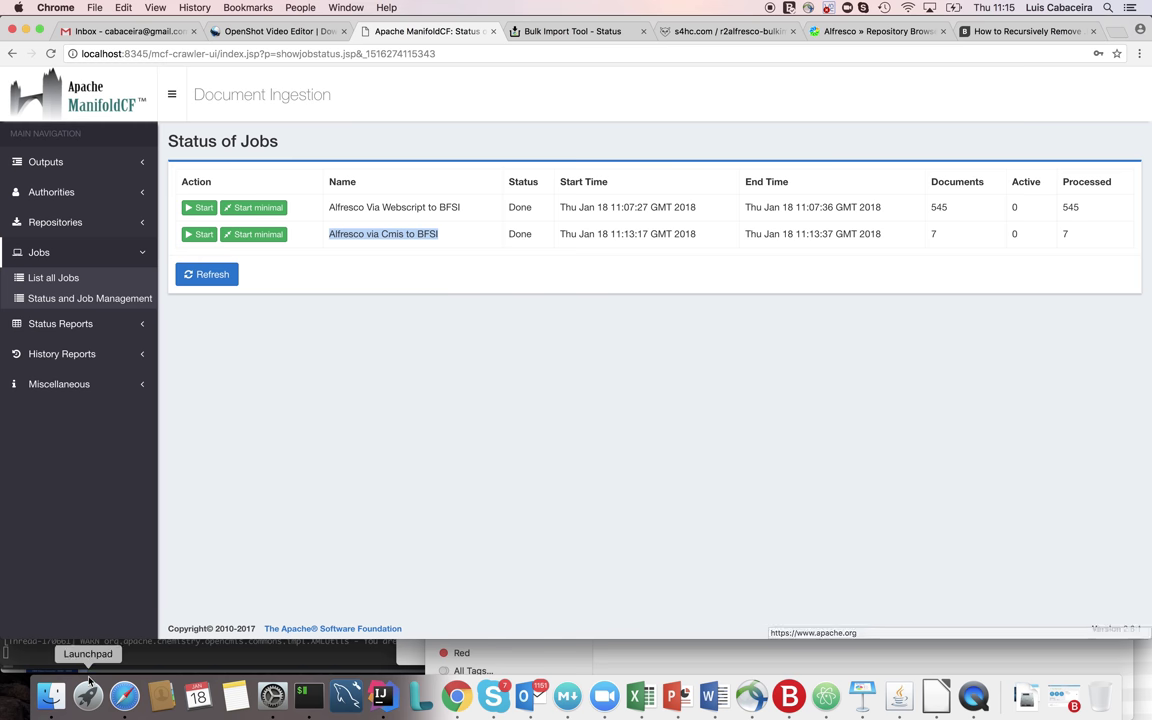
click(51, 695)
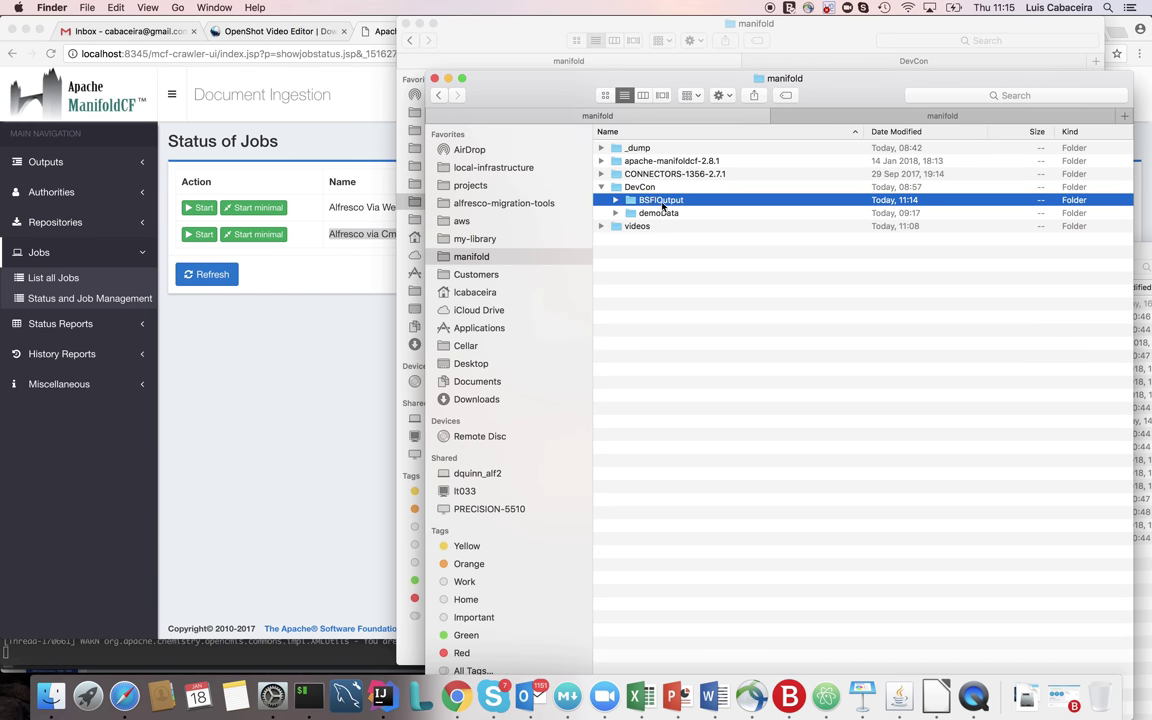
click(303, 424)
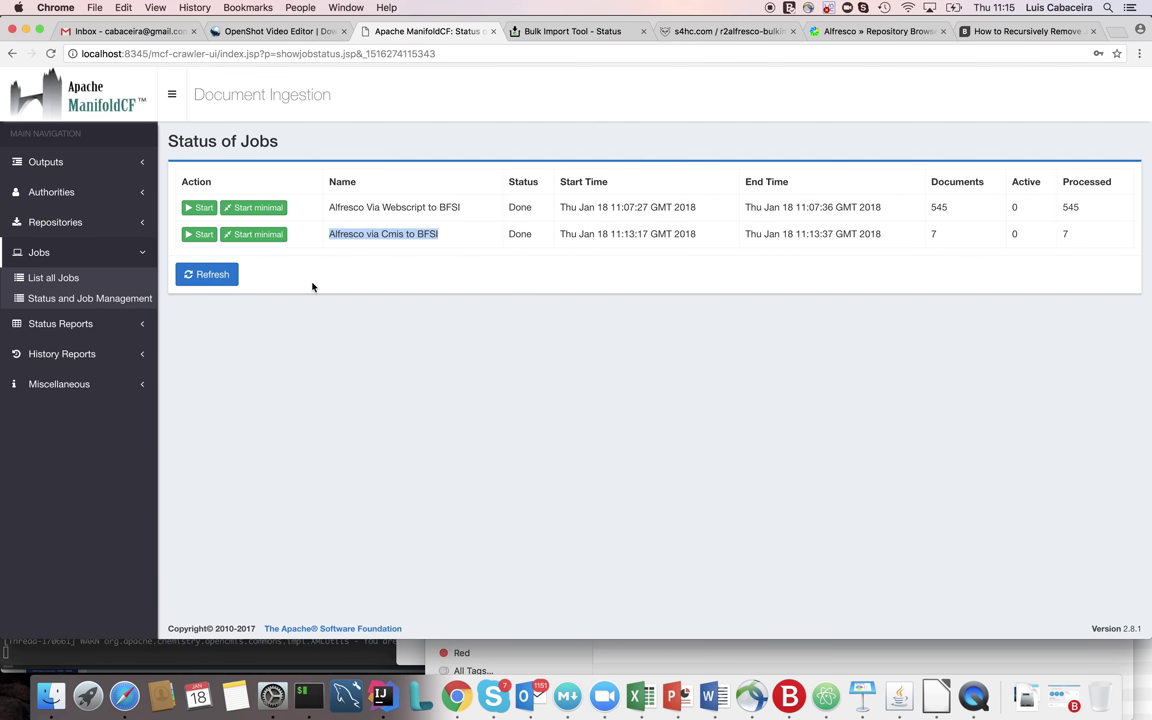
- Start the Alfresco via Cmis to BFSI job and refresh its status repeatedly to follow its progress
click(200, 236)
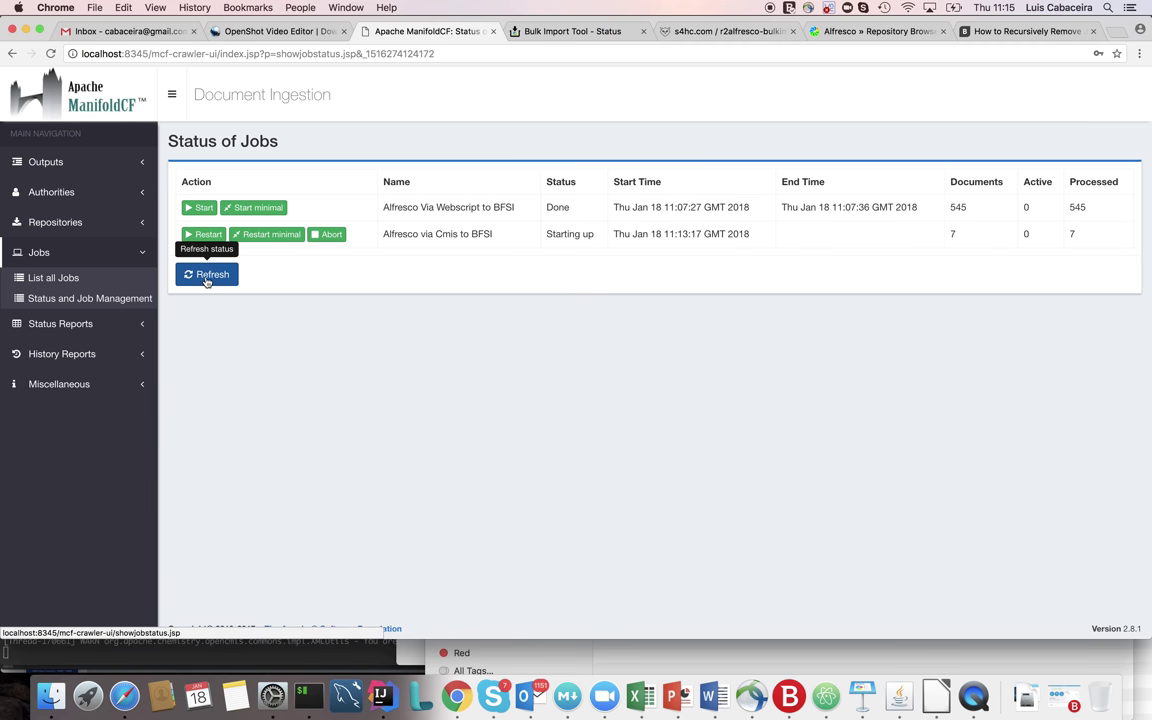
click(206, 275)
click(206, 275)
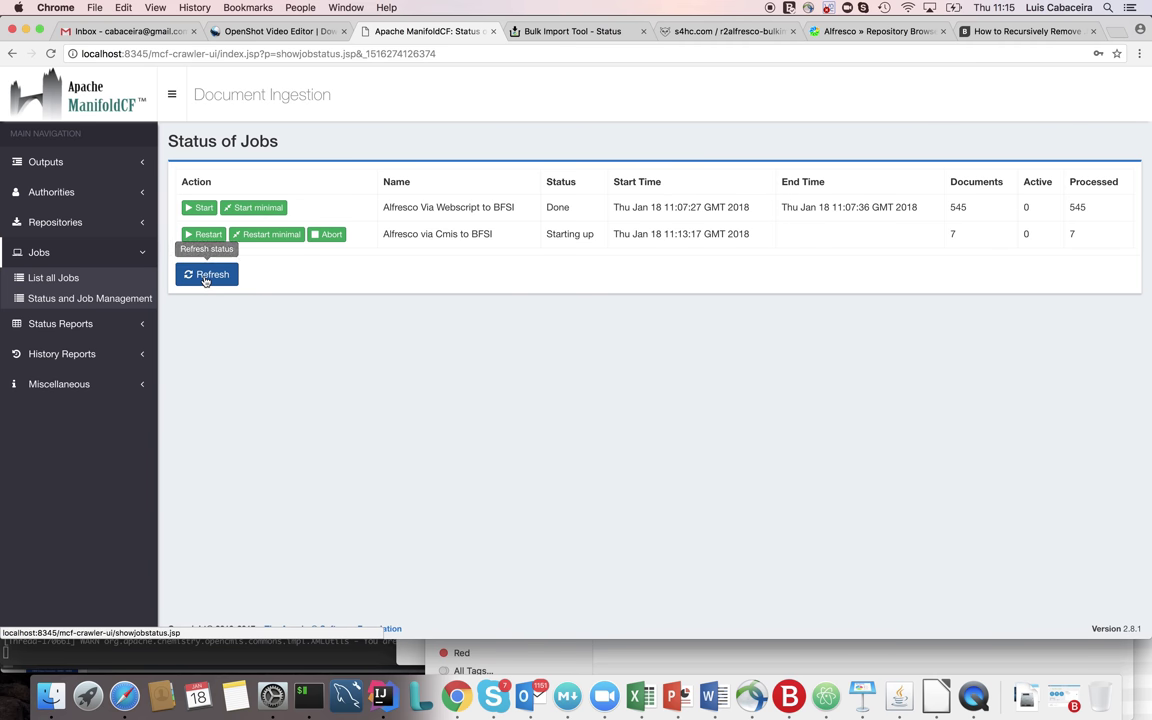
click(206, 275)
click(206, 275)
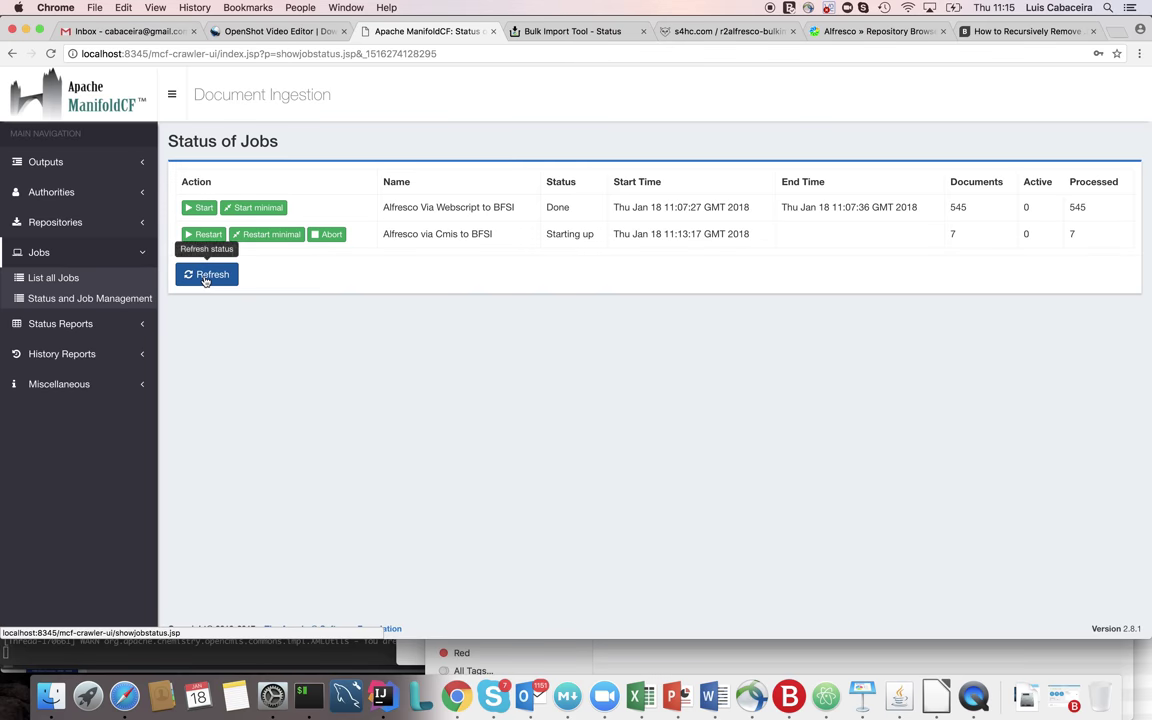
click(206, 275)
click(206, 275)
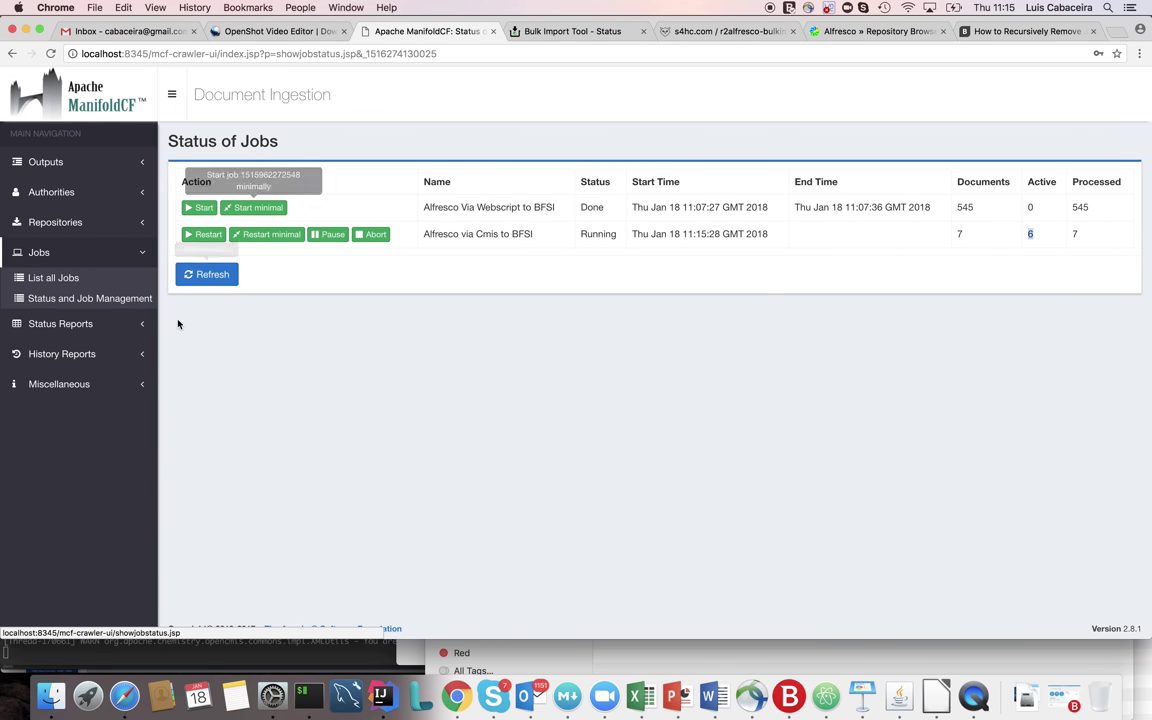
click(203, 281)
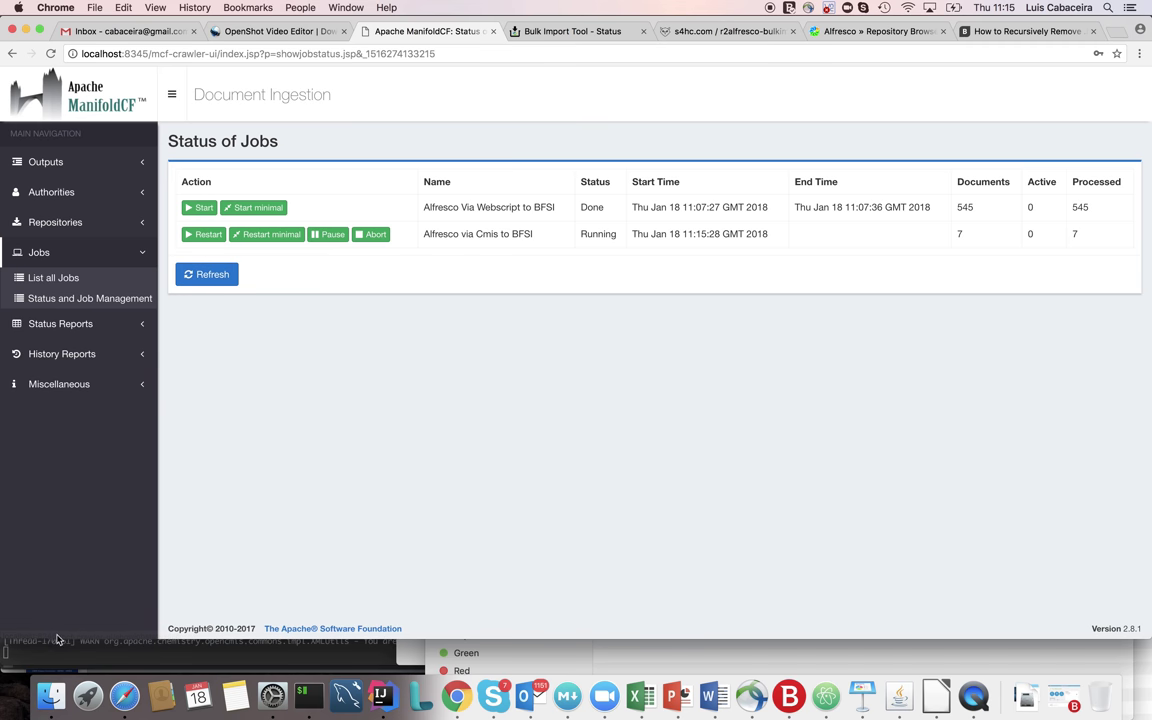
- In Finder, expand the BSFIOutput folder to inspect the exported files, and preview cueball.png before closing it
click(51, 695)
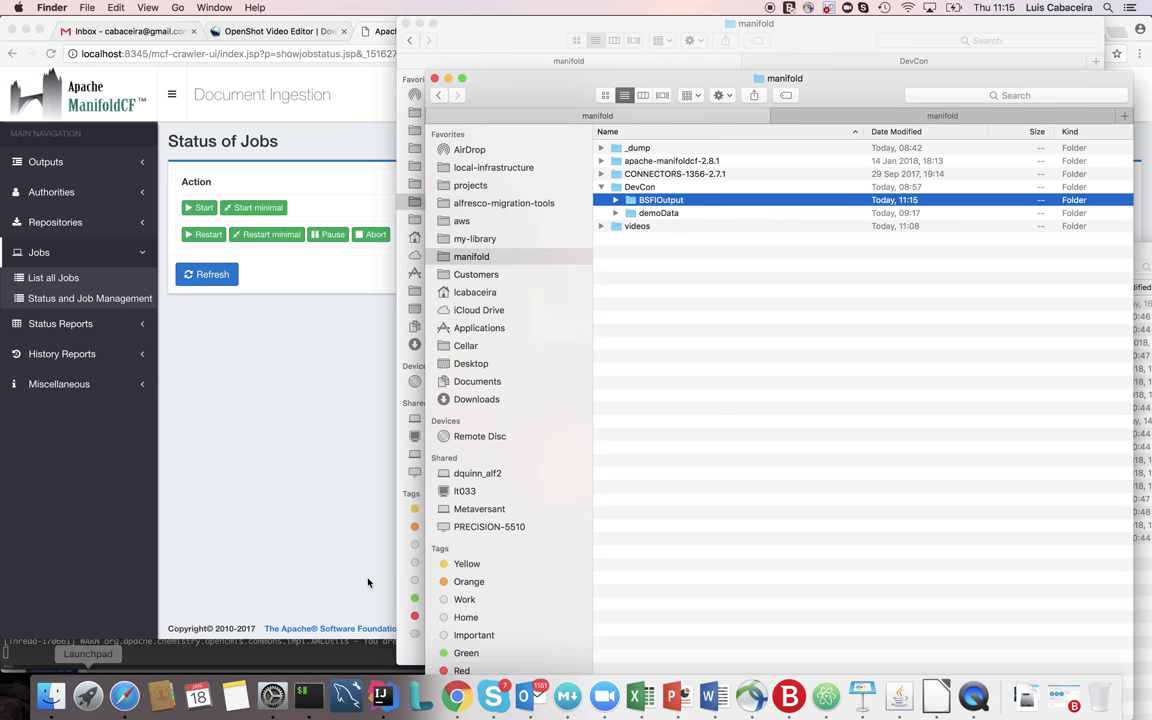
click(615, 200)
click(680, 215)
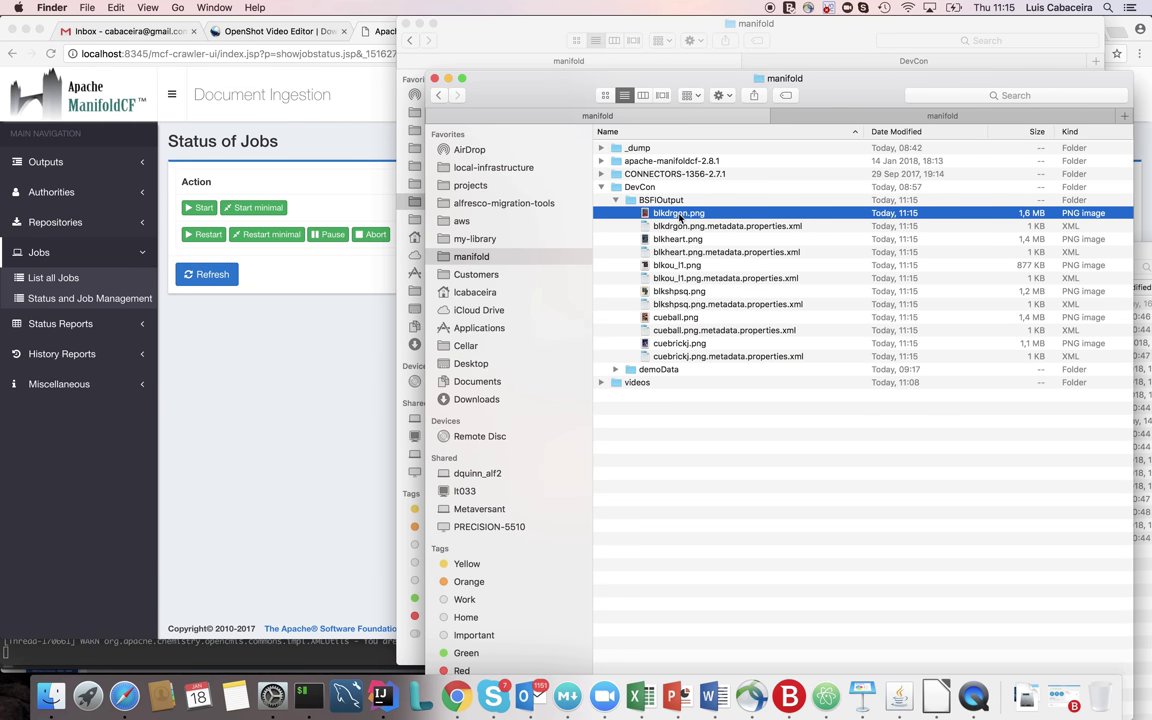
double_click(678, 318)
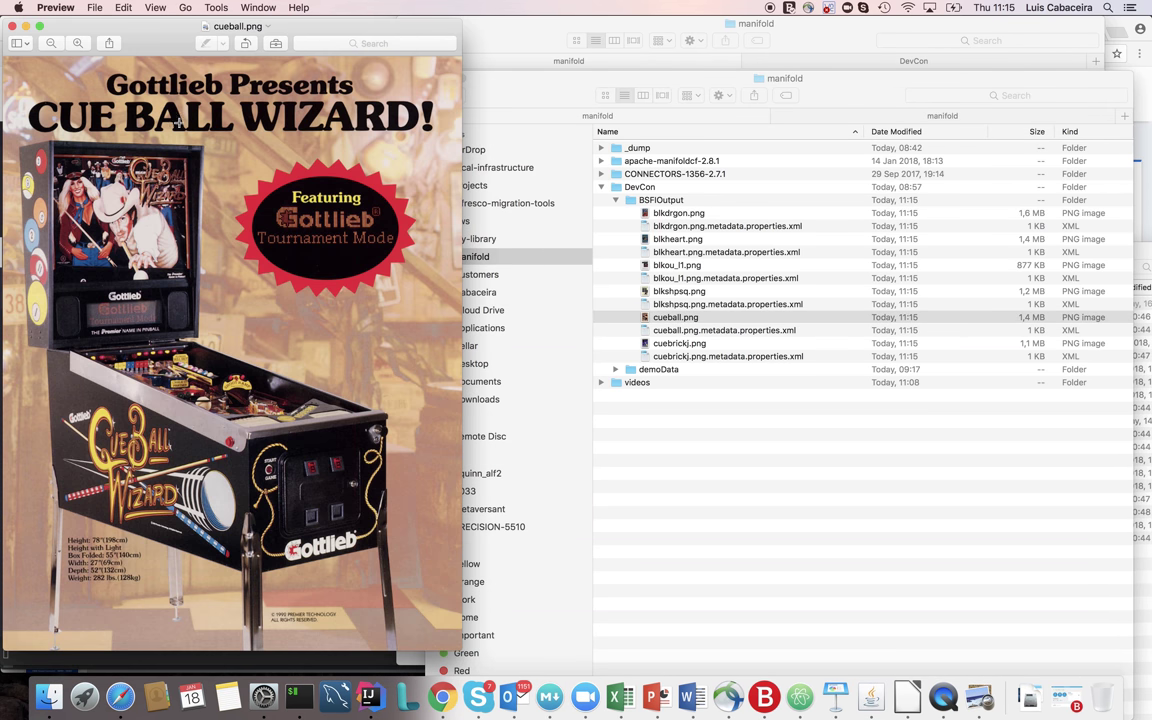
click(12, 27)
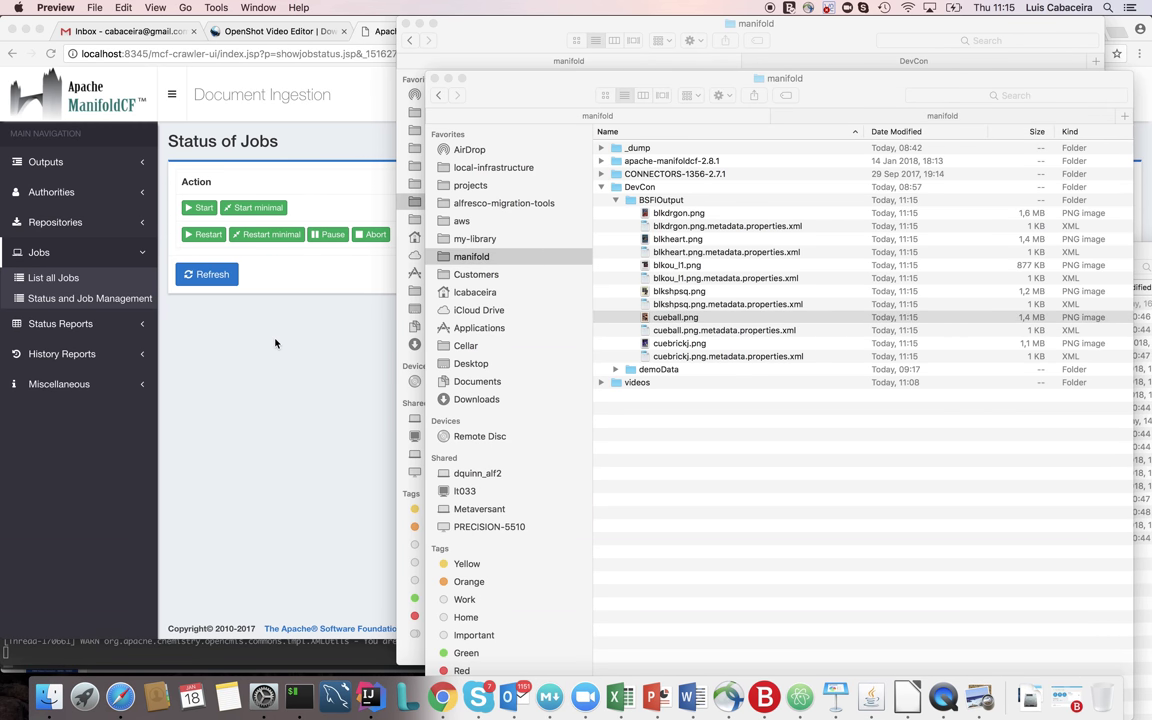
- Return to ManifoldCF and refresh the job statuses to check whether the Alfresco via Cmis to BFSI job has ended
click(285, 429)
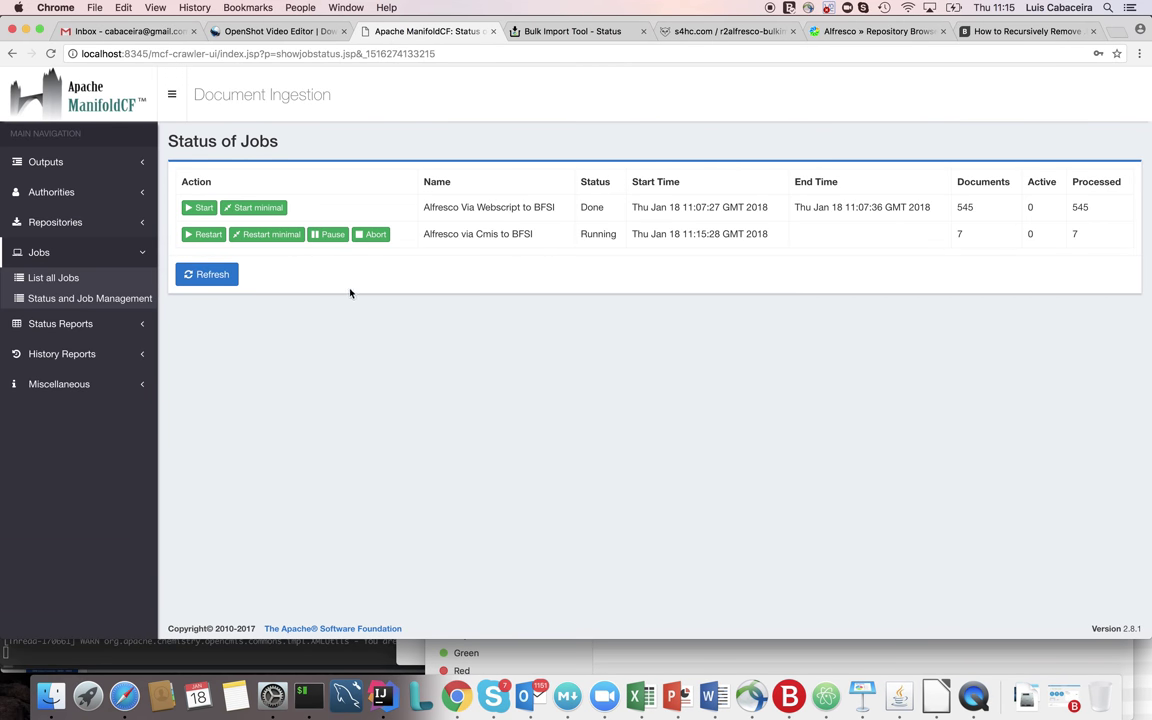
click(211, 277)
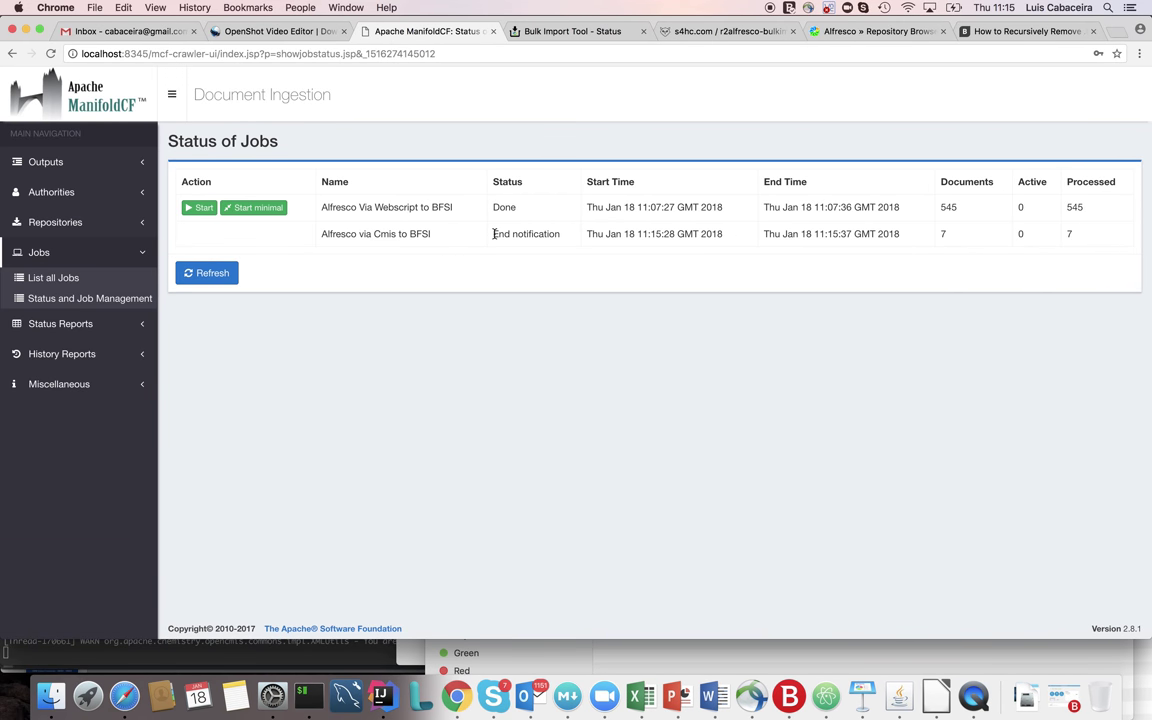